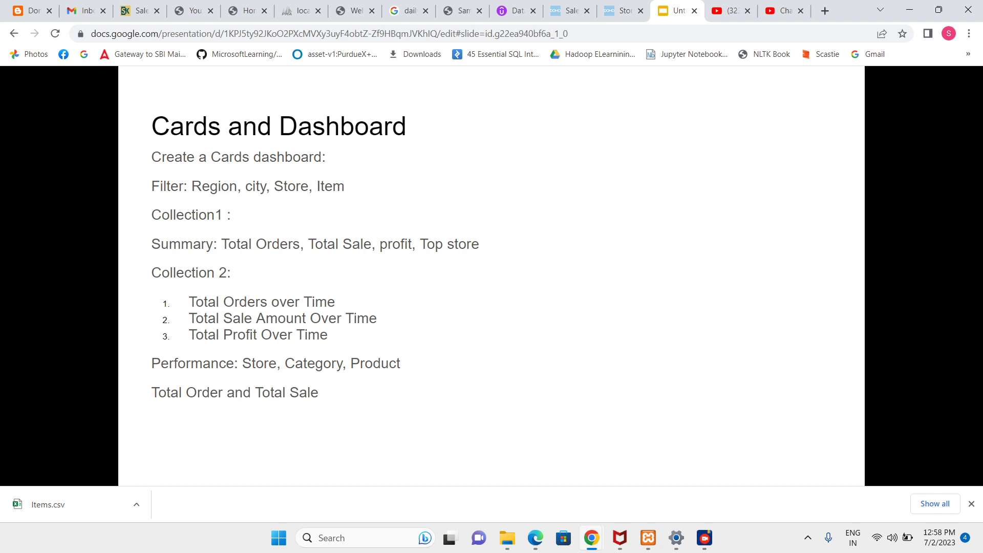
- Switch to the Sales and Performance dashboard in Domo and review its summary figures and over-time charts
left_click(570, 10)
scroll(491, 333, "down", 3)
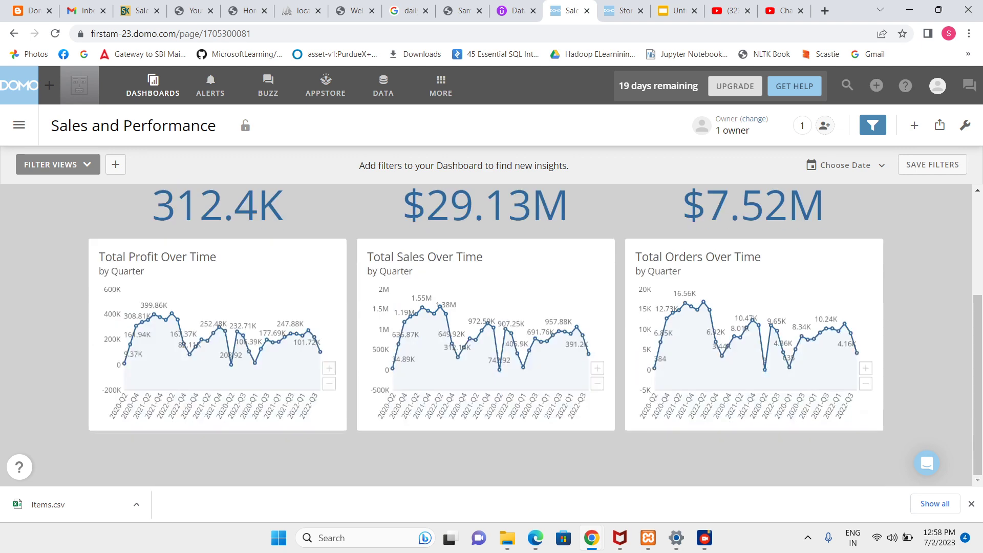
scroll(492, 333, "up", 1)
scroll(492, 333, "up", 1)
scroll(492, 333, "down", 1)
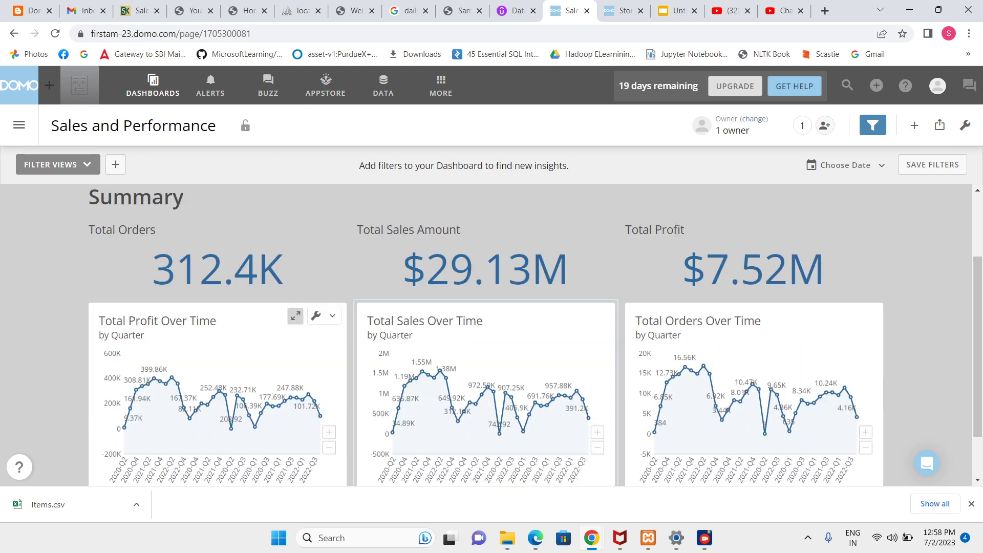
scroll(492, 333, "up", 2)
scroll(492, 333, "down", 3)
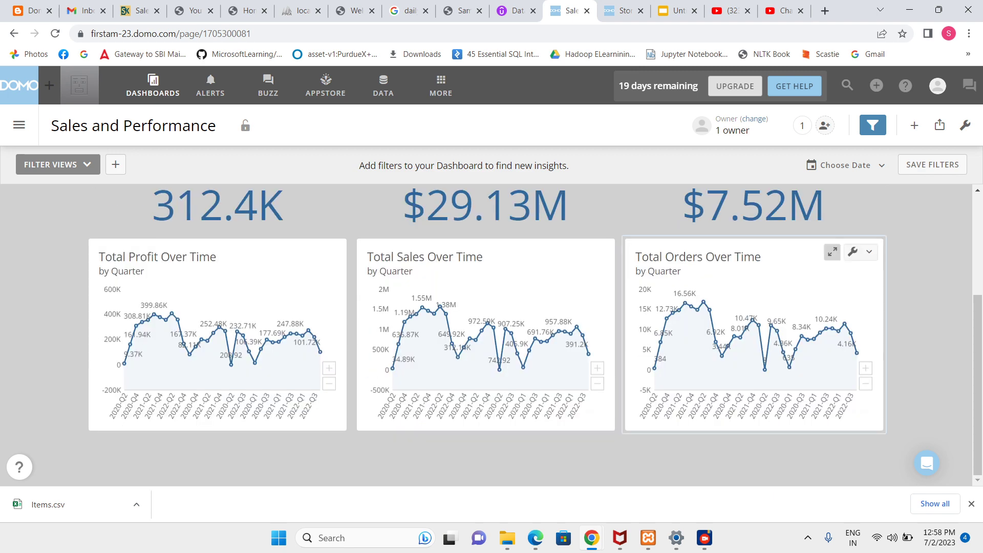
left_click(848, 252)
scroll(769, 417, "down", 3)
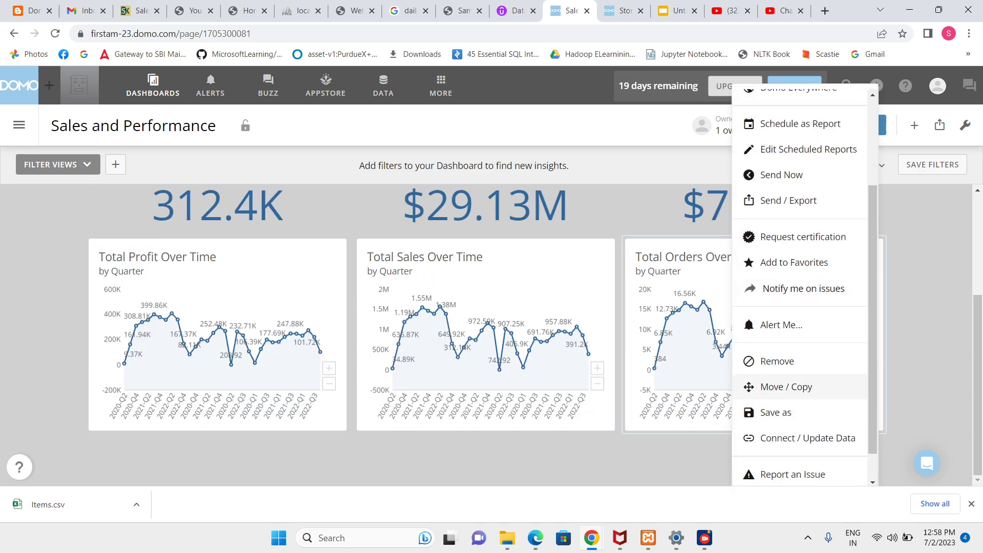
left_click(764, 411)
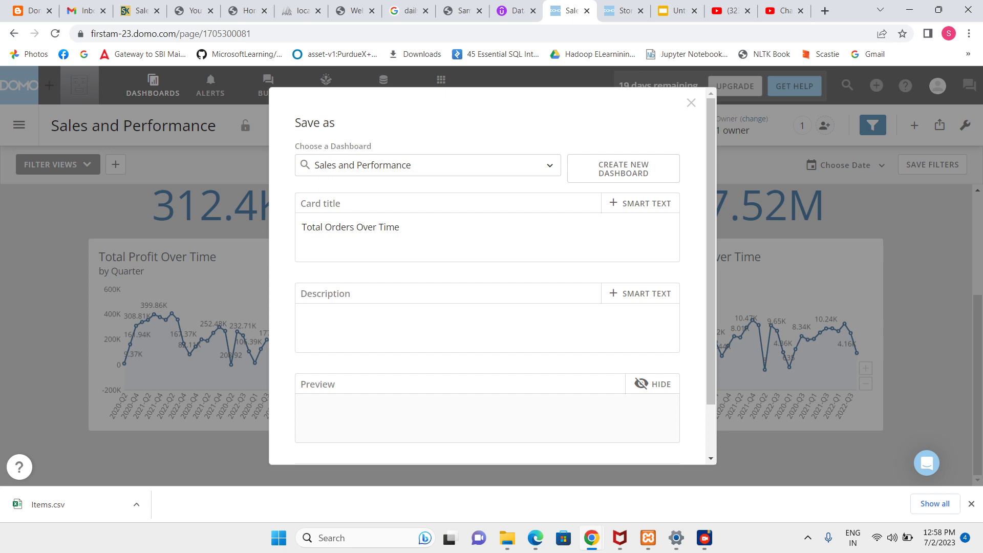
left_click(692, 102)
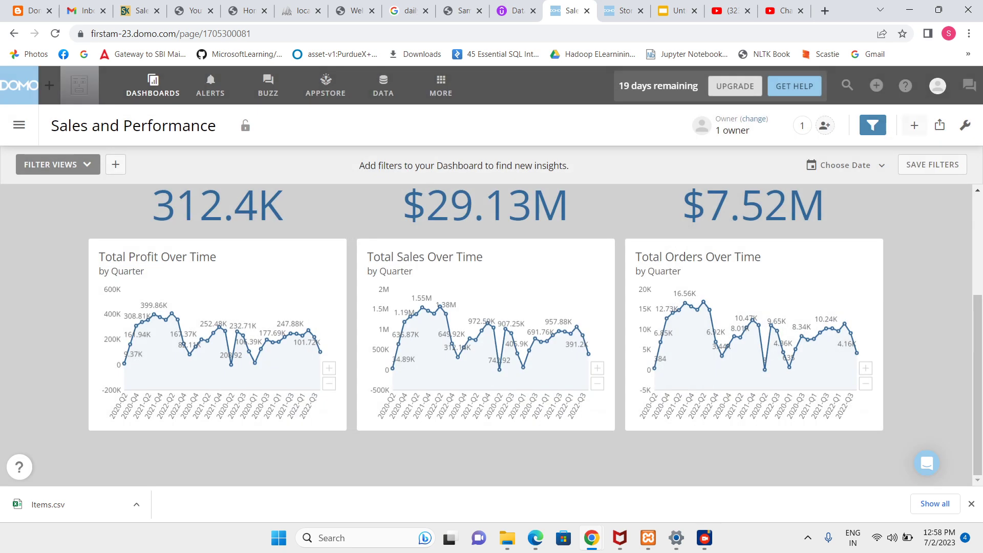
- Create a new visualization card on the dashboard from the existing Store_Per DataSet
left_click(915, 125)
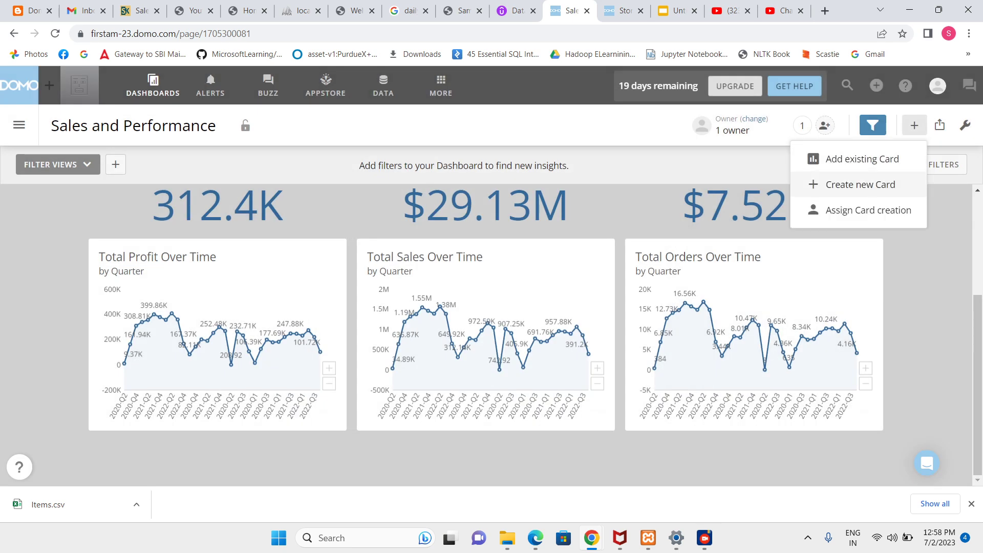
left_click(860, 184)
left_click(292, 338)
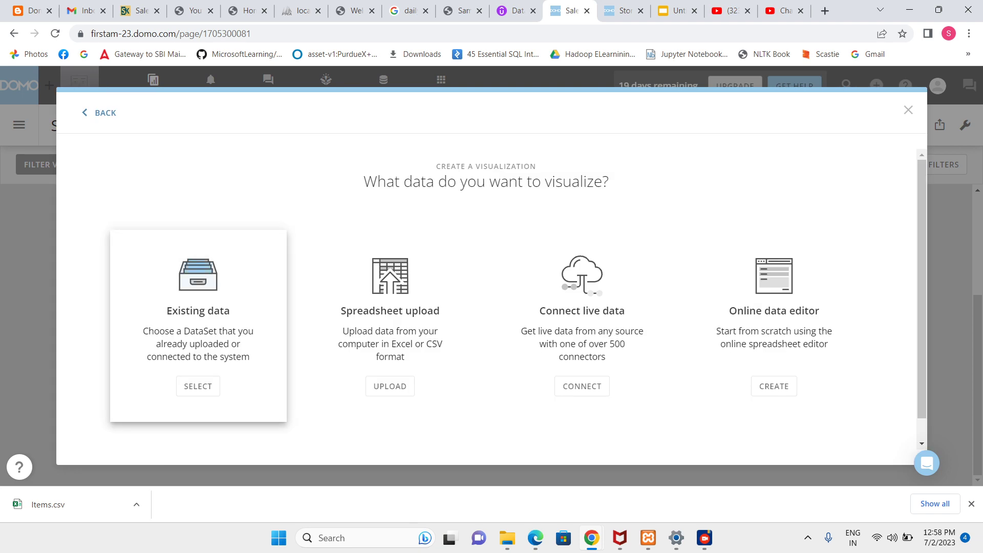
left_click(213, 386)
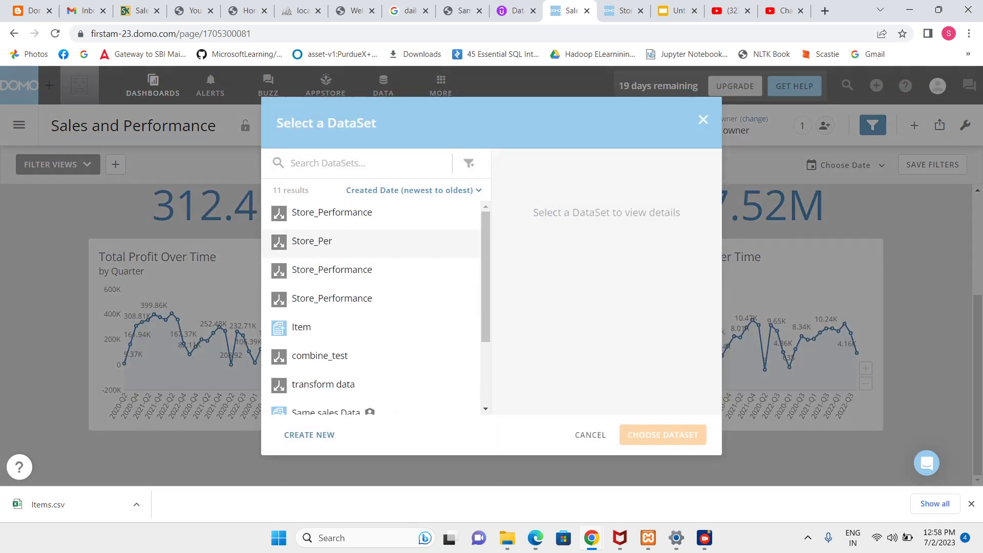
left_click(312, 241)
left_click(663, 435)
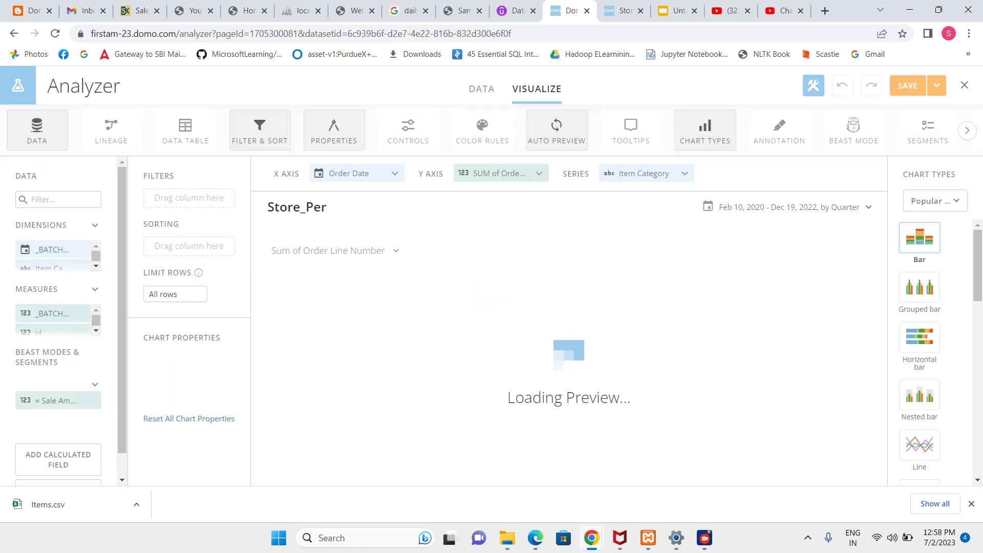
- Find the Store Name column and set it as the chart's X axis in place of Order Date
left_click(935, 201)
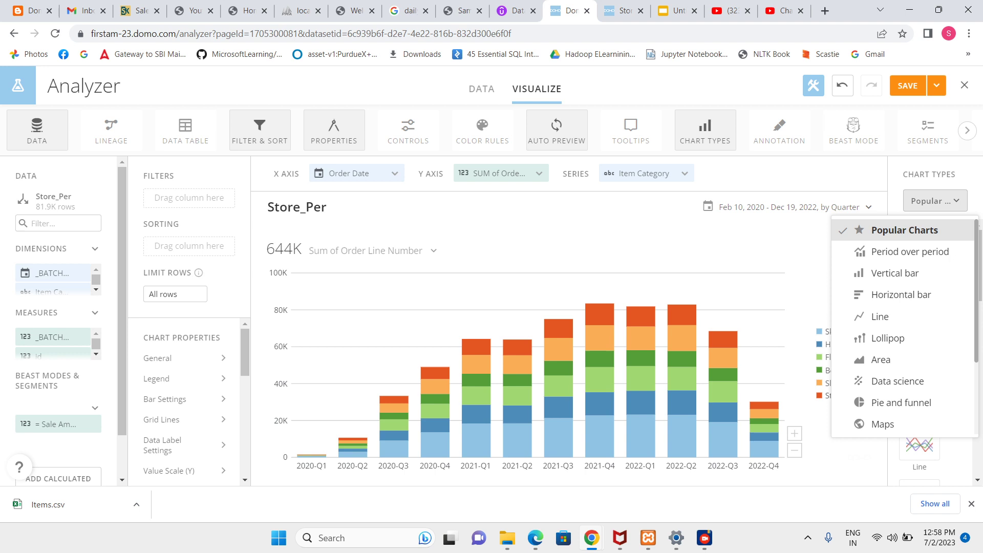
key("Escape")
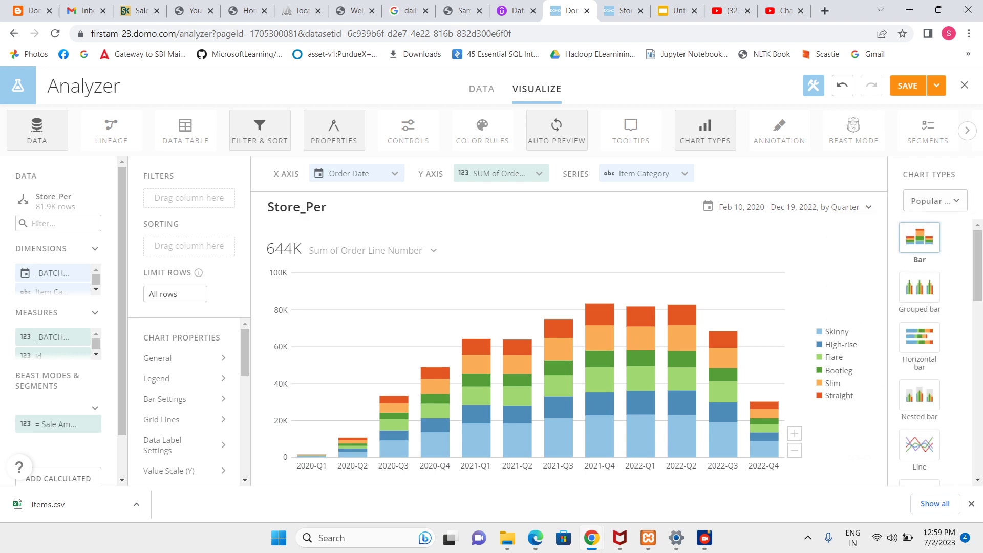
left_click(57, 223)
type("store")
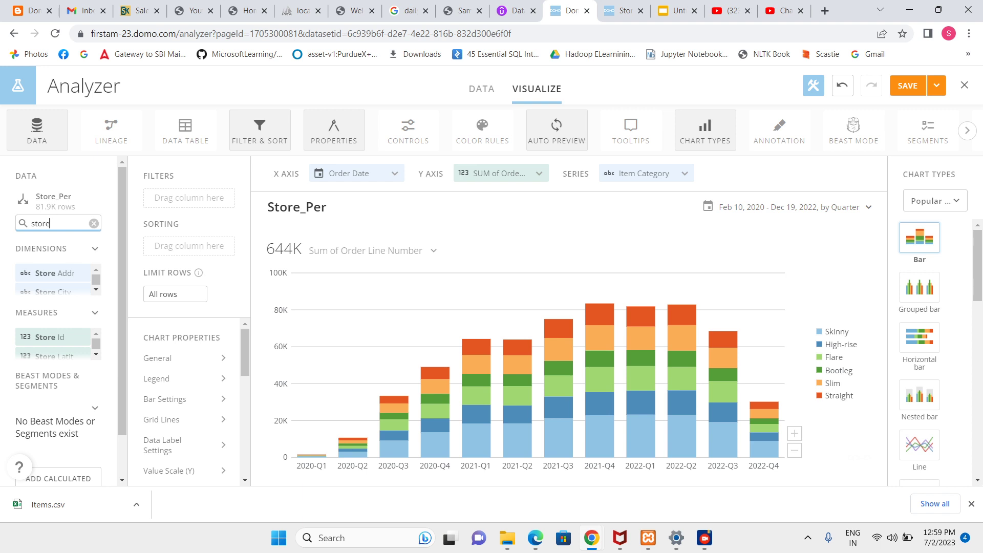
left_click(676, 10)
left_click(622, 11)
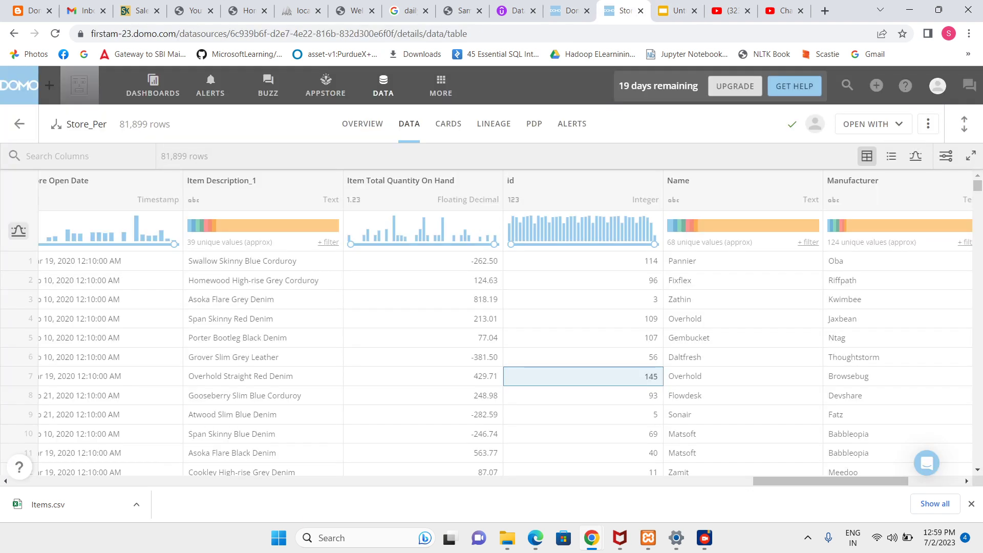
left_click(569, 10)
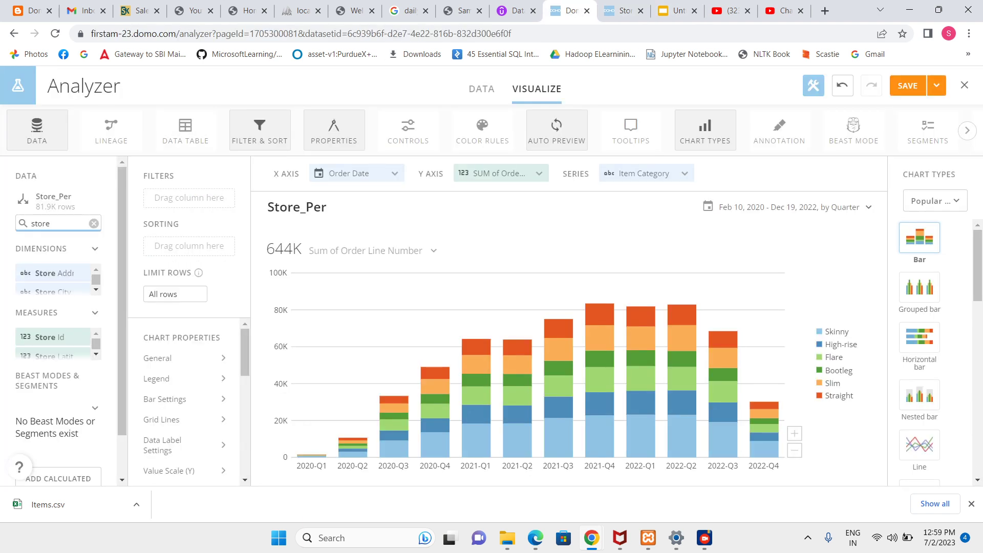
type("n")
left_click_drag(57, 273, 351, 173)
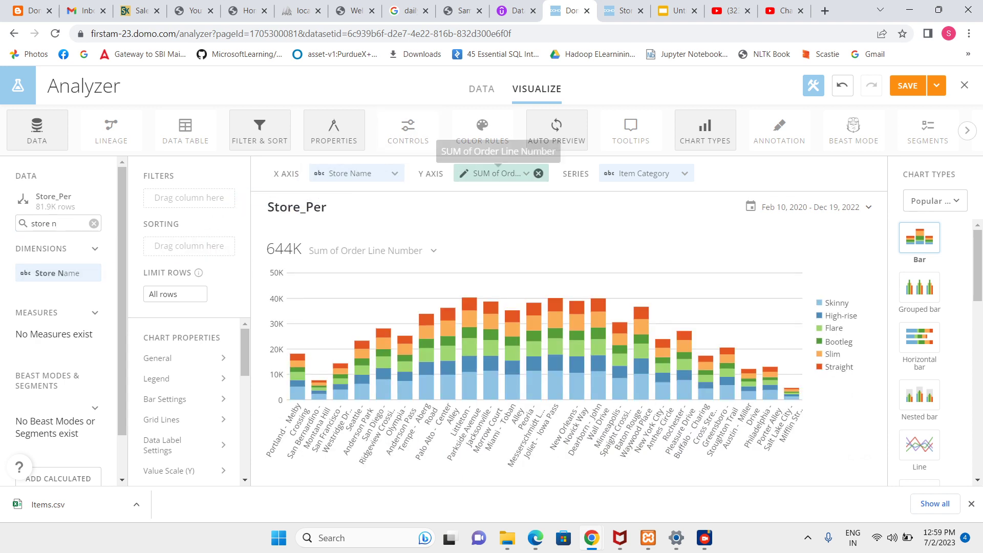
- Replace the Y axis measure with Order Quantity, aggregated as a sum
left_click(538, 174)
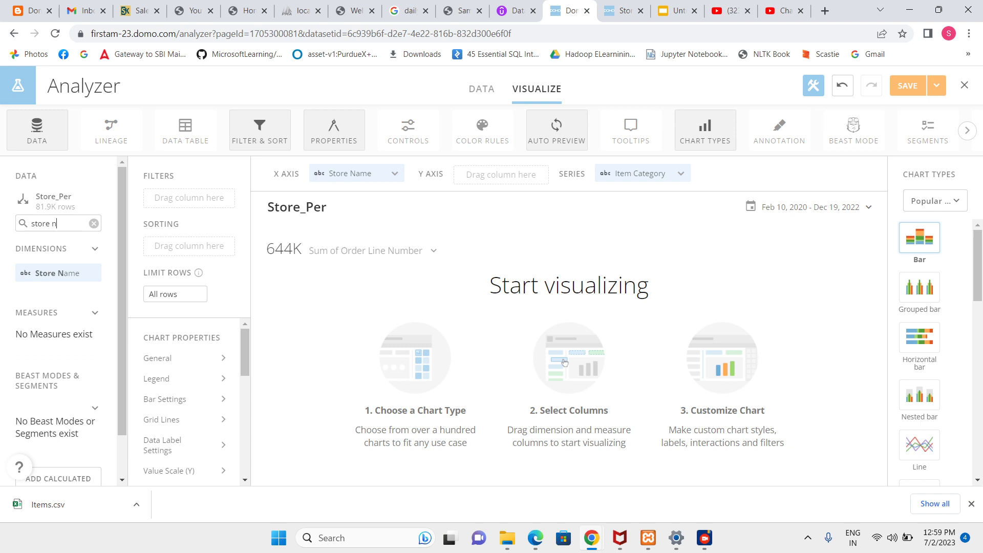
triple_click(51, 224)
type("ord")
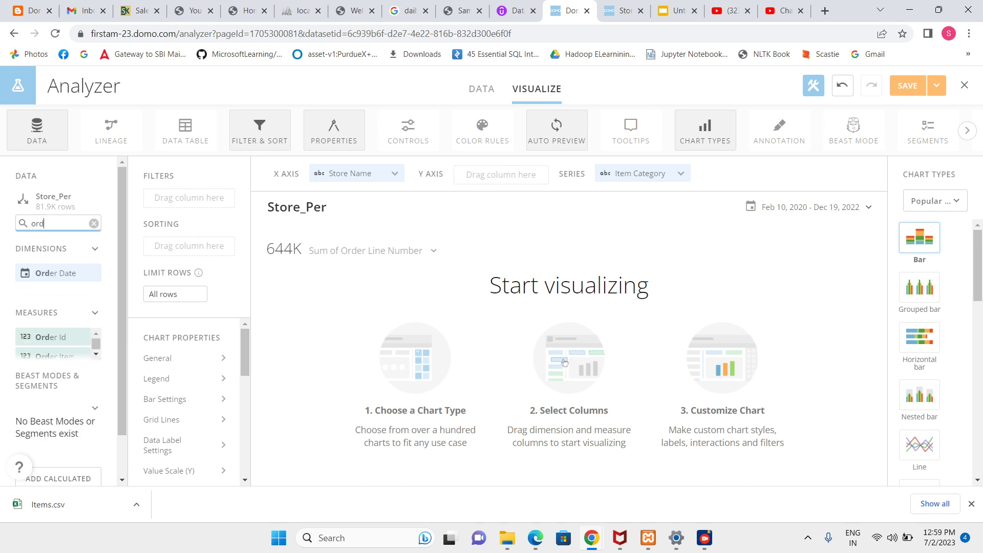
left_click(95, 354)
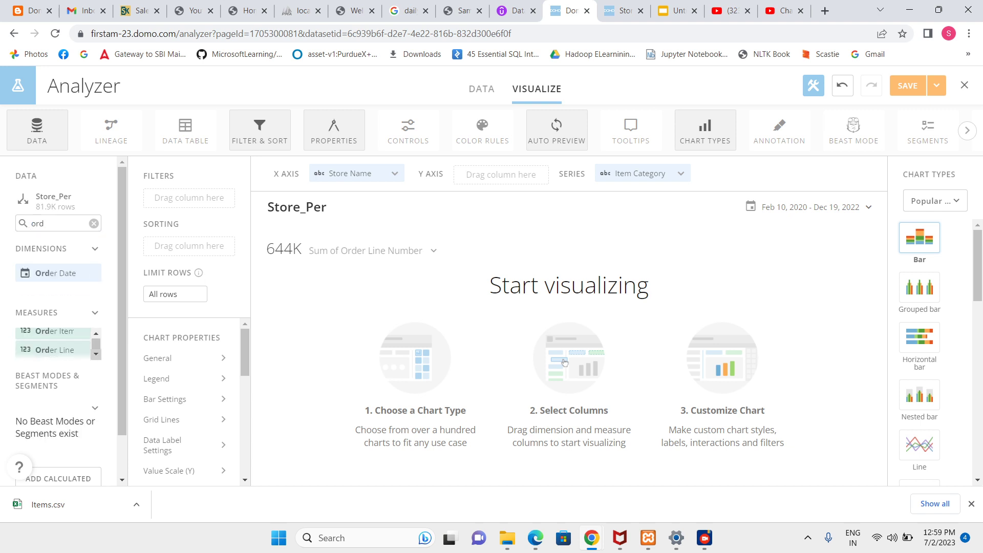
left_click_drag(54, 348, 494, 174)
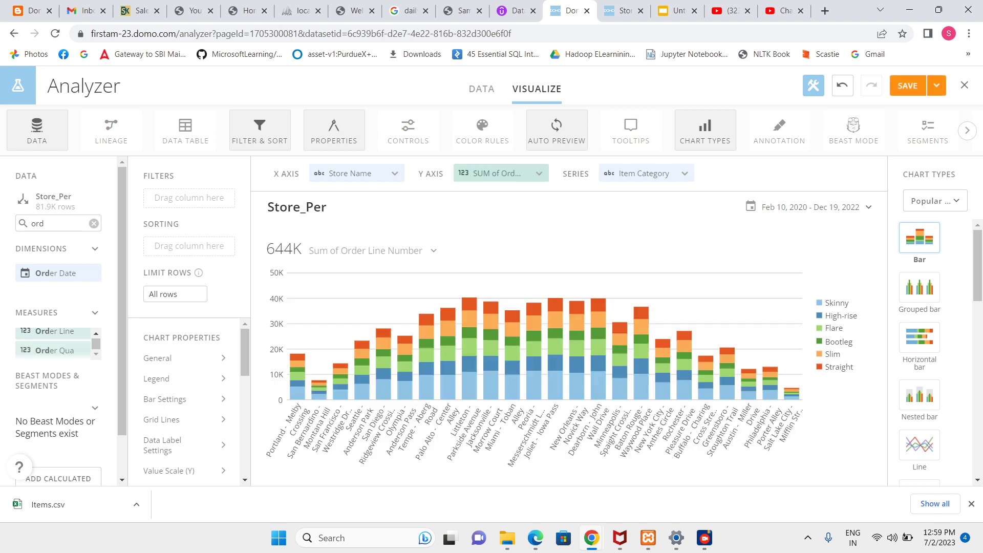
left_click(491, 173)
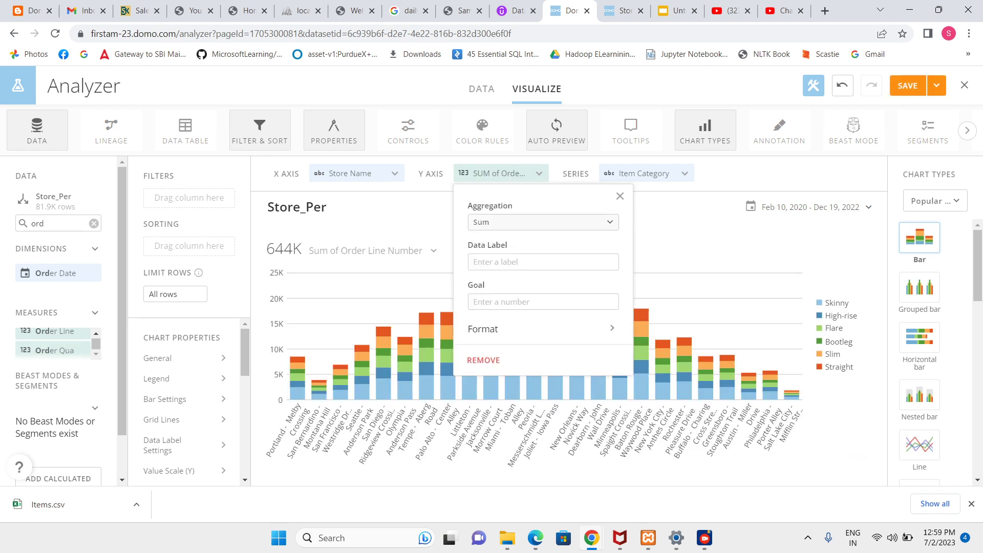
key("Escape")
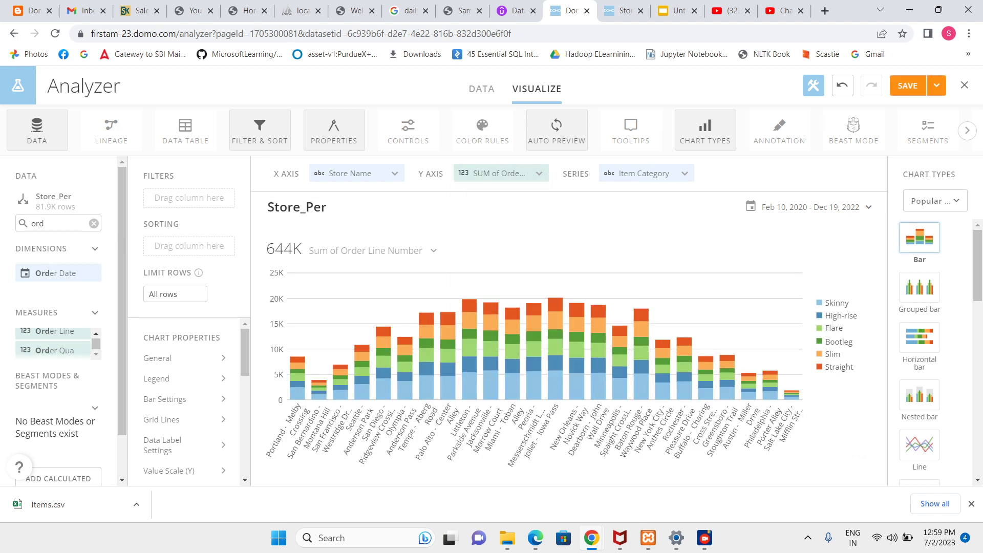
- Remove the Item Category series and sort the bars by the sum of Order Quantity in descending order
left_click(684, 174)
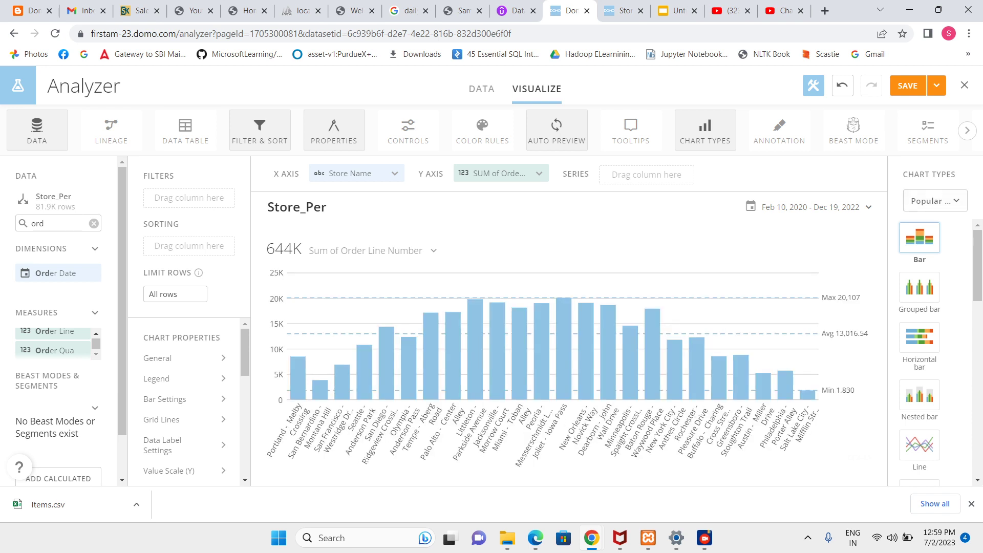
left_click_drag(54, 350, 190, 244)
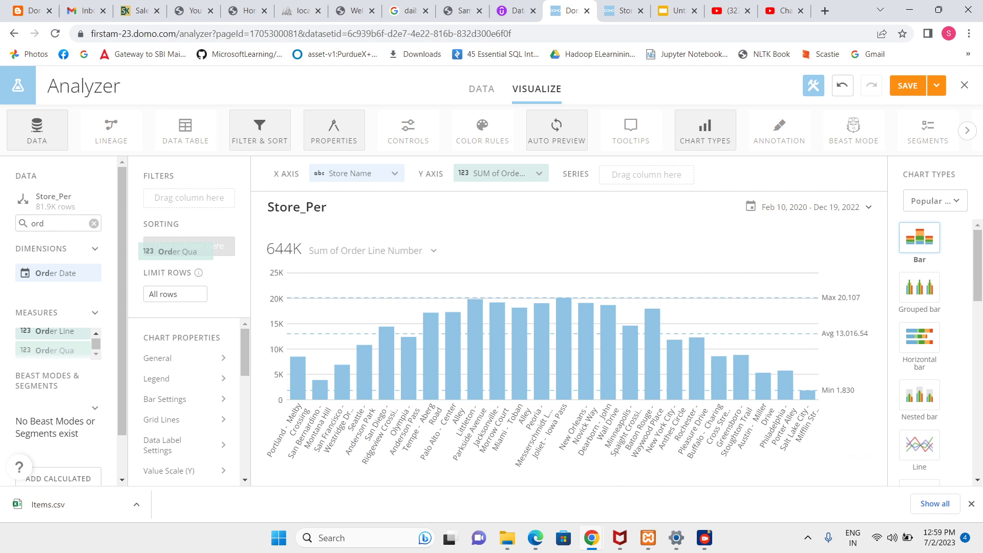
left_click(157, 306)
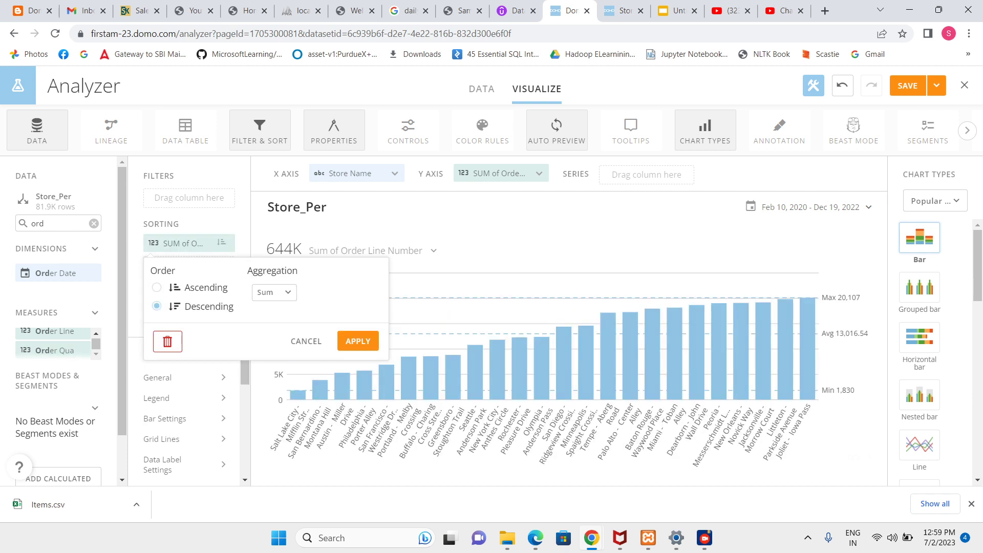
left_click(358, 340)
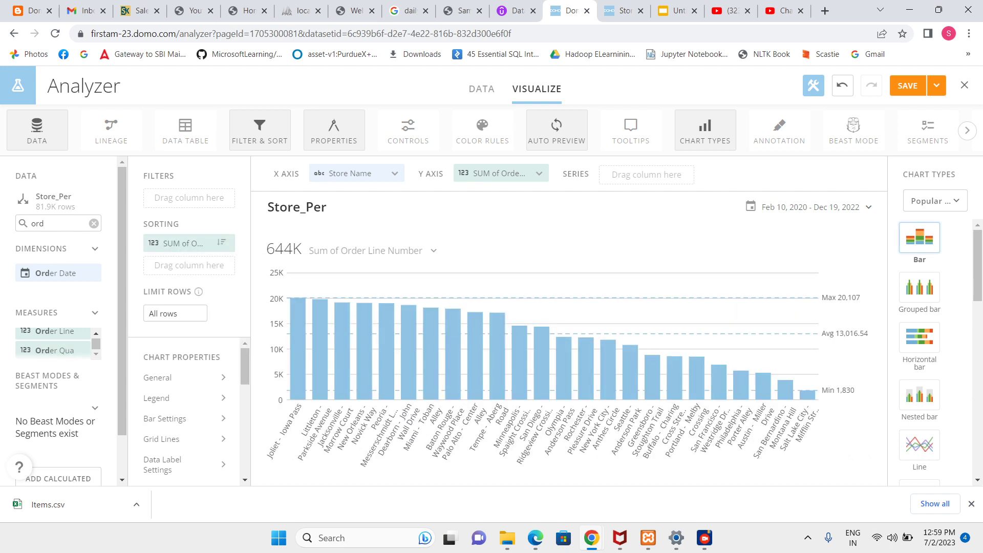
- Set the card to No Summary Number and title it "Total Order and Sale By Store"
left_click(366, 250)
left_click(283, 330)
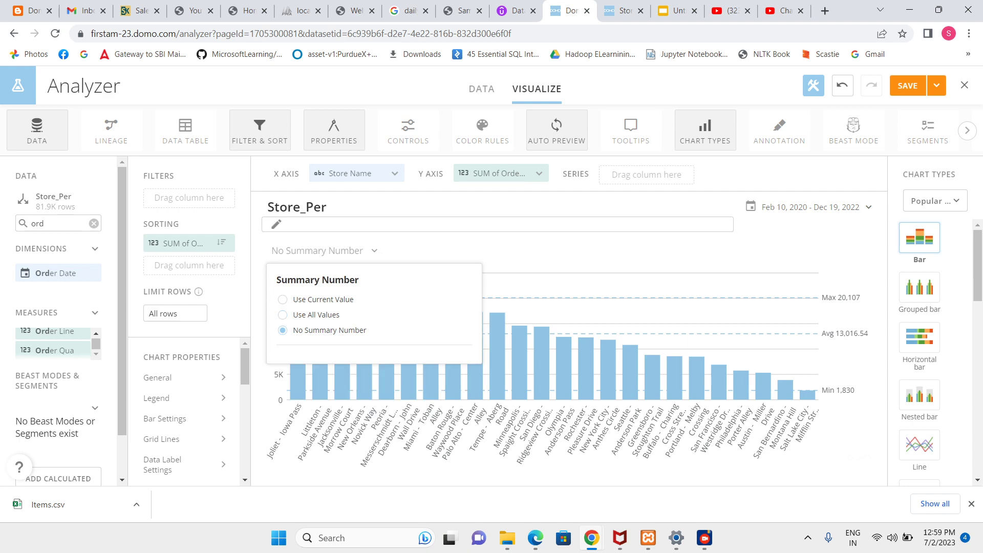
left_click(336, 207)
key("ctrl+a")
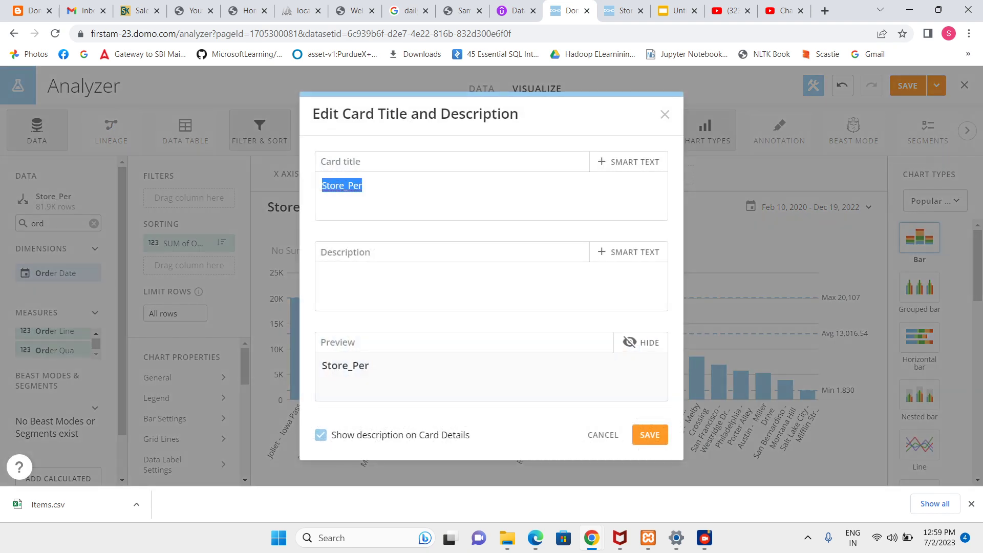
type("Total ")
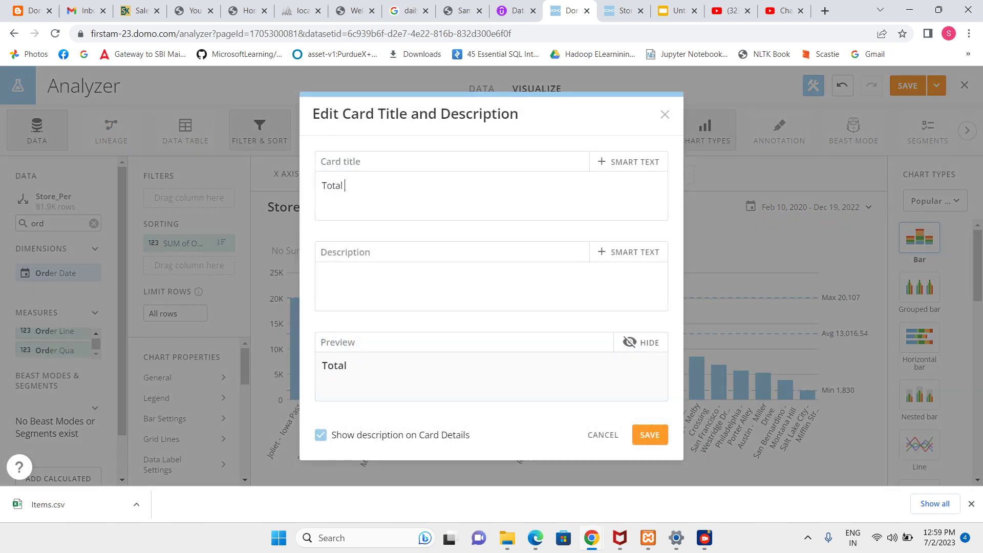
type("Order and Sale ")
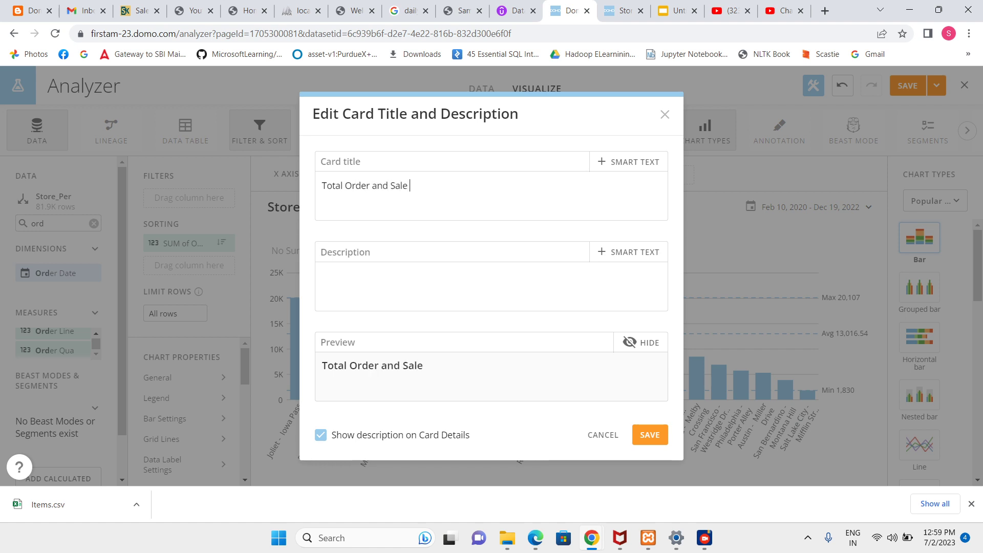
type("By Store")
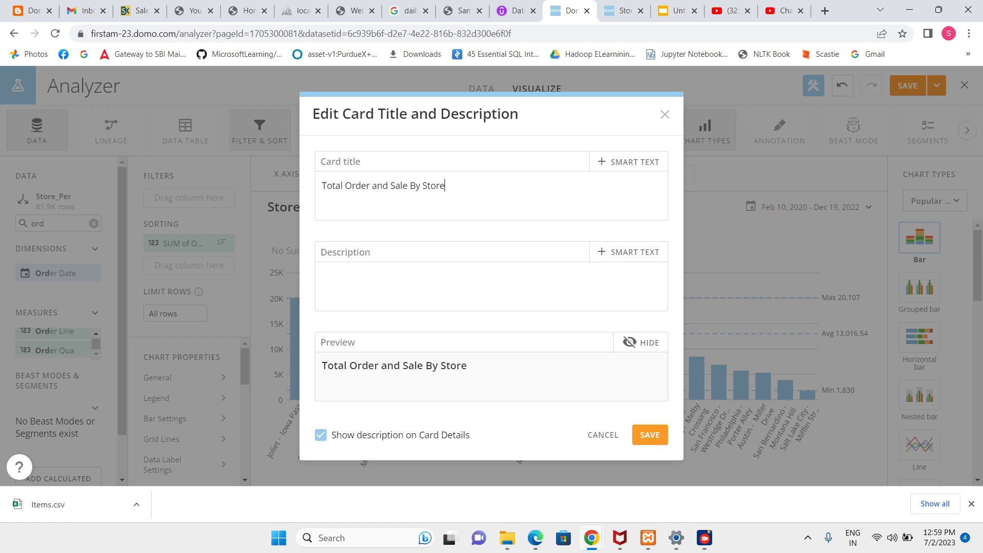
left_click(650, 435)
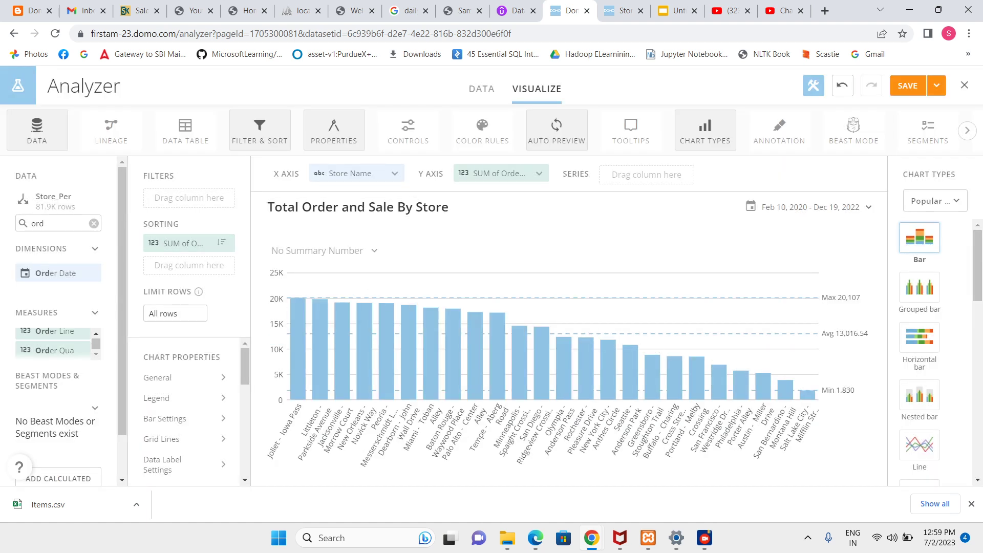
- Filter the columns for the calculated Sale Amount field and add it to the chart as a series
double_click(37, 224)
key("BackSpace")
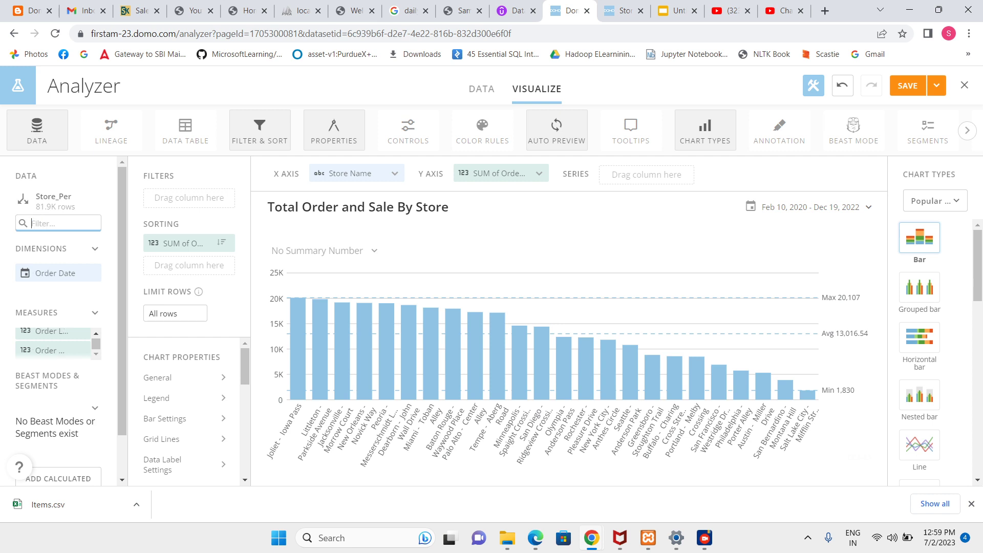
type("=t")
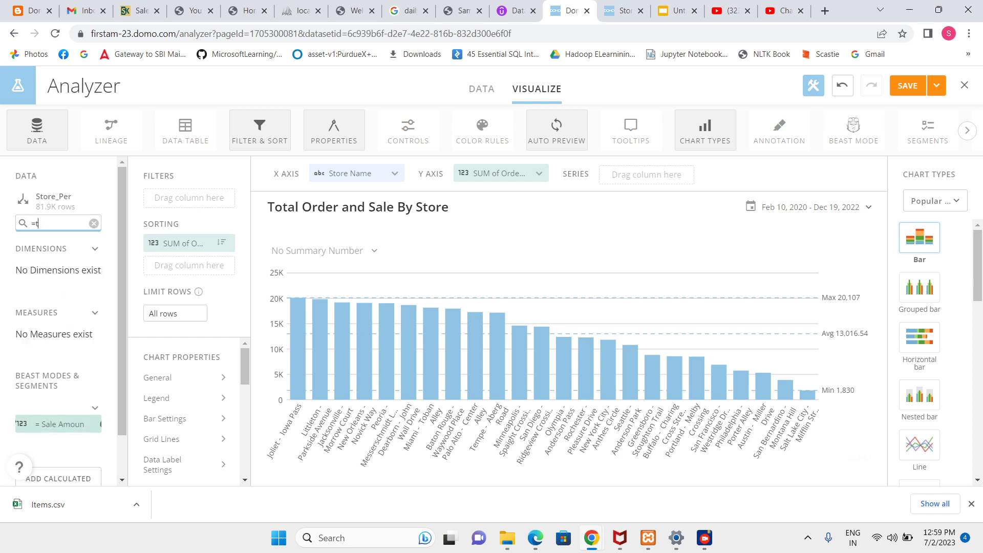
left_click_drag(51, 424, 640, 178)
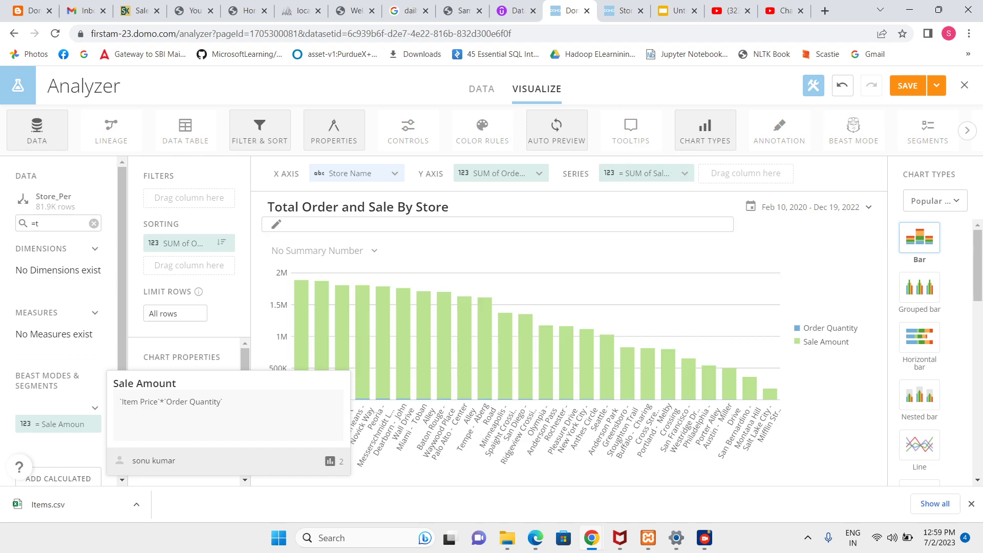
- Change the Total Order and Sale By Store chart type to Grouped bar
left_click(629, 224)
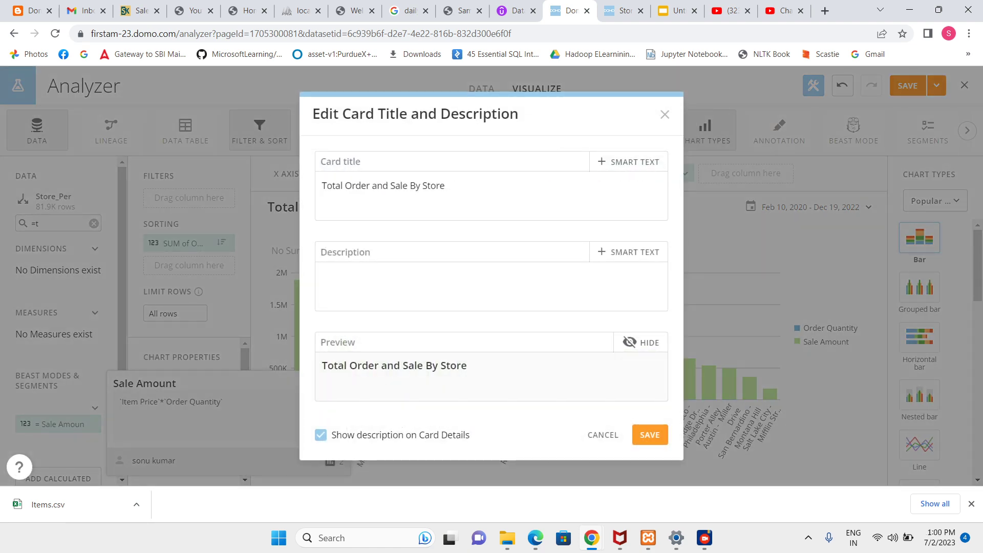
left_click(665, 114)
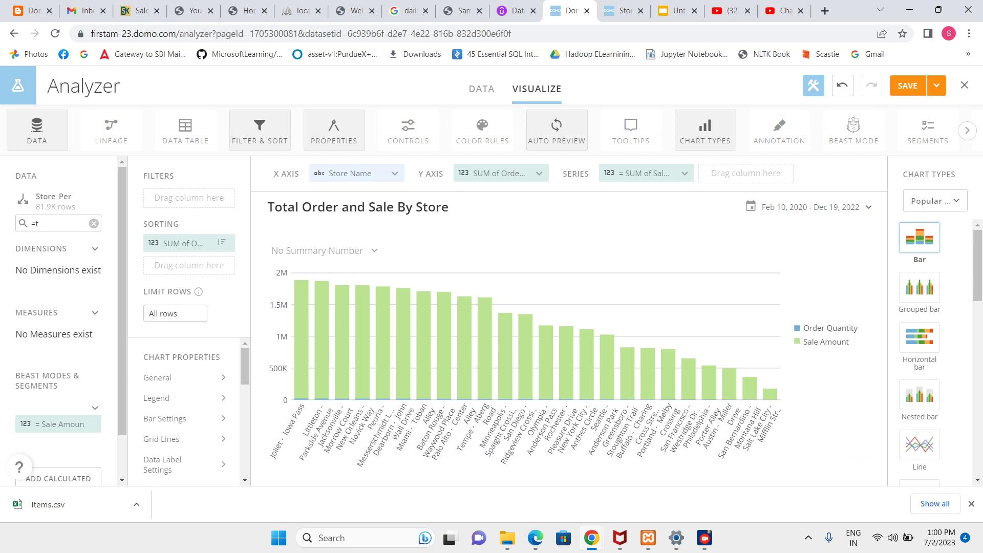
left_click(920, 288)
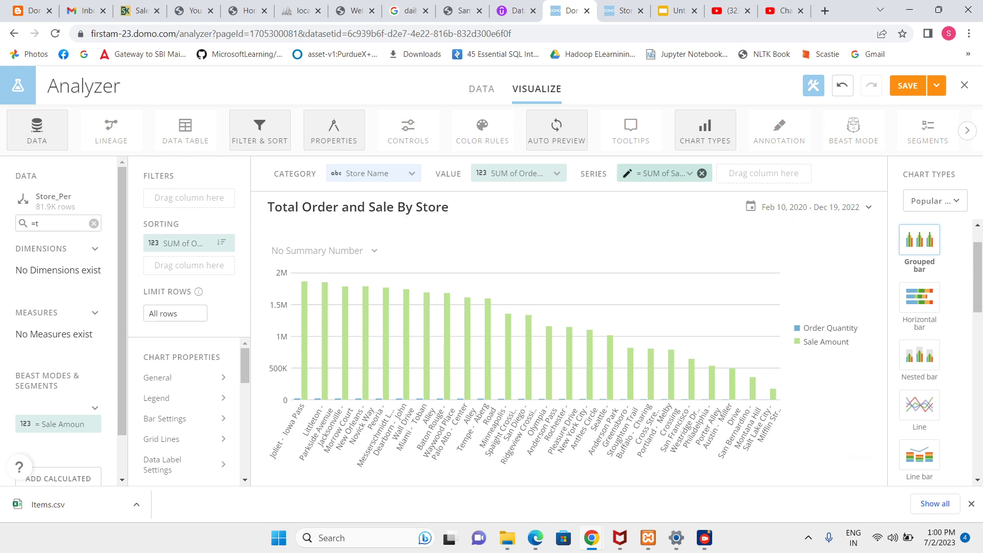
- Examine the Sale Amount series and the formula behind its calculated field without changing anything
left_click(661, 173)
key("Escape")
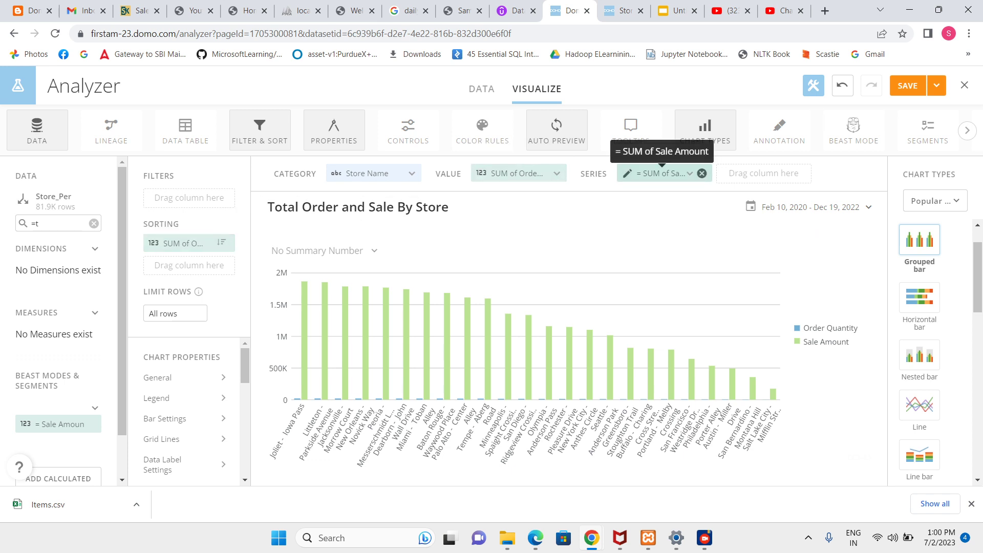
left_click(91, 425)
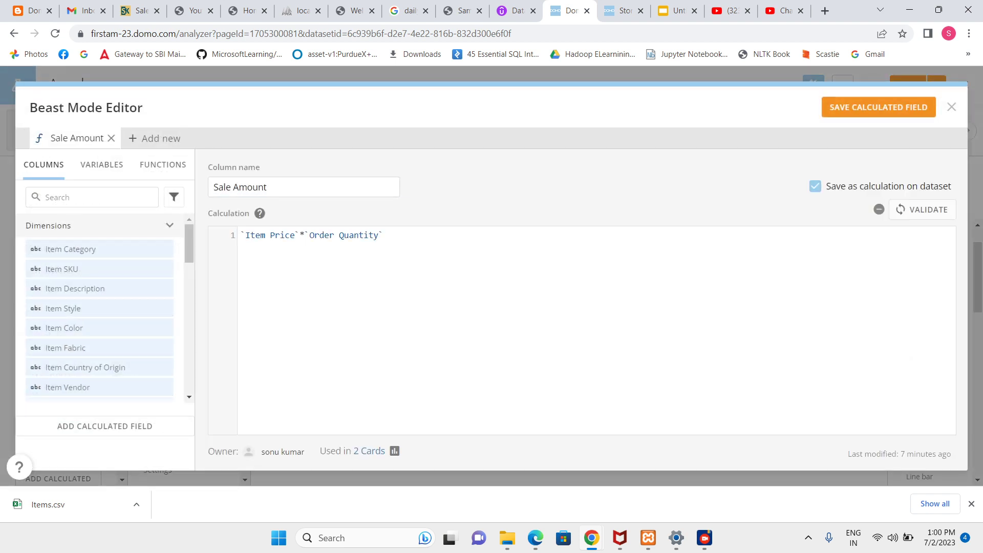
left_click(951, 107)
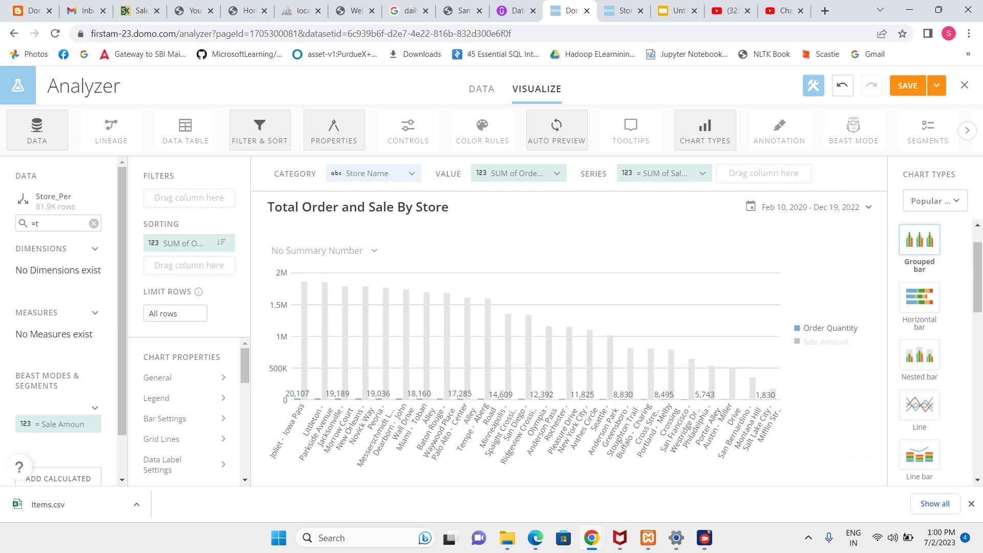
- Show a right value scale on the grouped bar chart
scroll(920, 352, "up", 1)
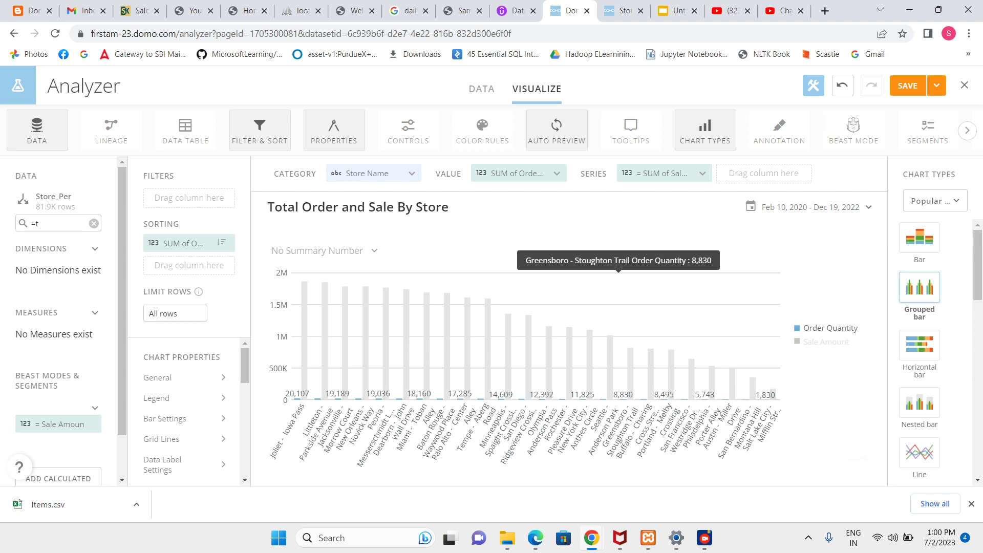
scroll(184, 410, "down", 1)
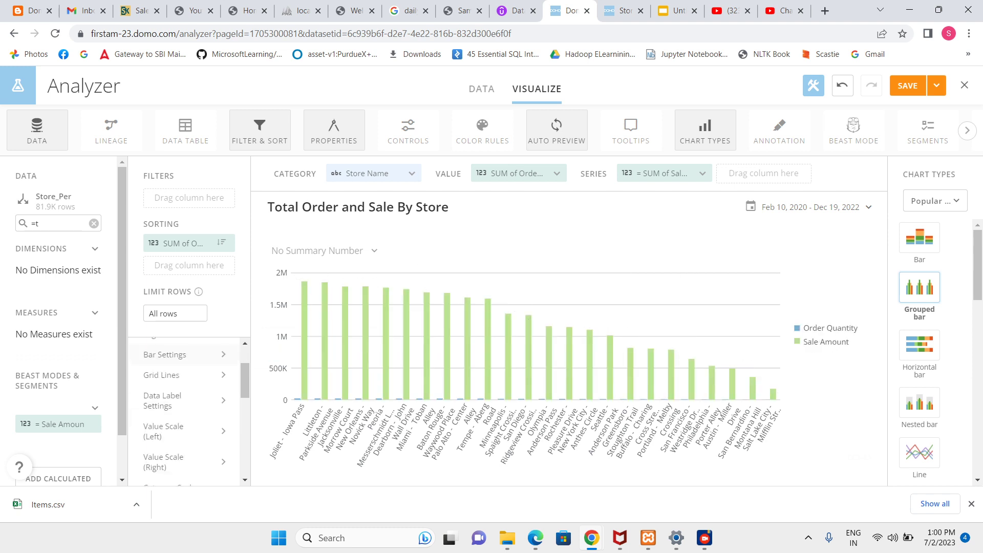
scroll(185, 410, "down", 1)
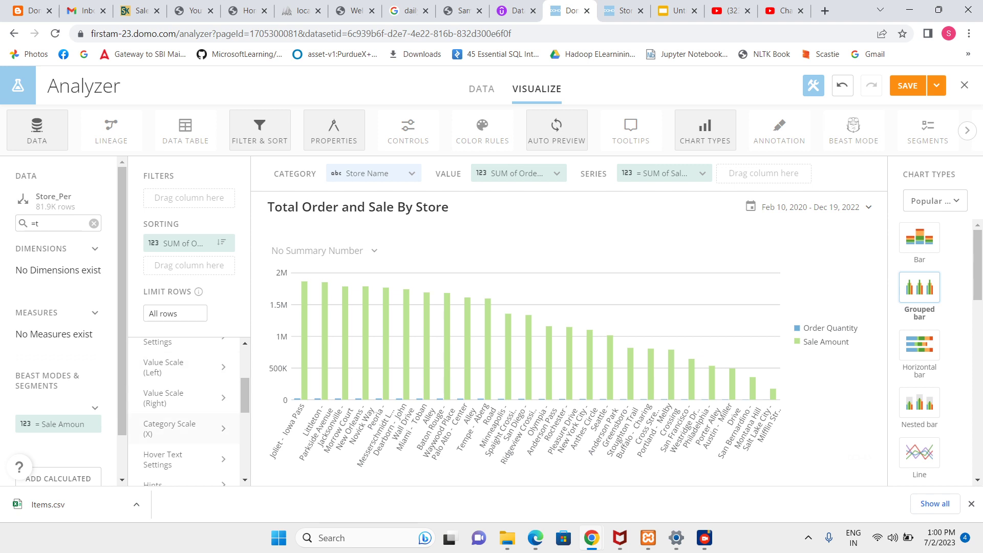
scroll(185, 410, "down", 1)
scroll(184, 426, "up", 1)
left_click(184, 398)
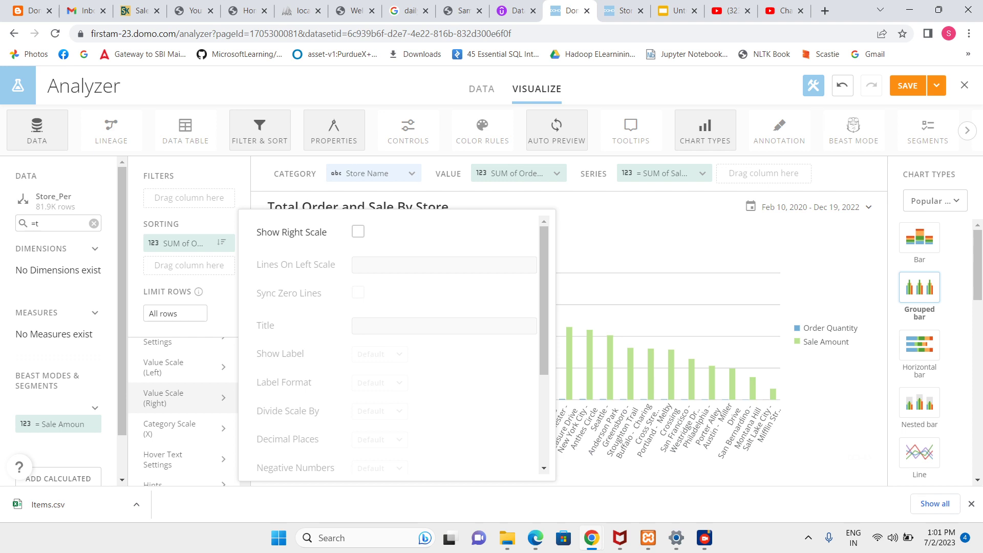
left_click(358, 231)
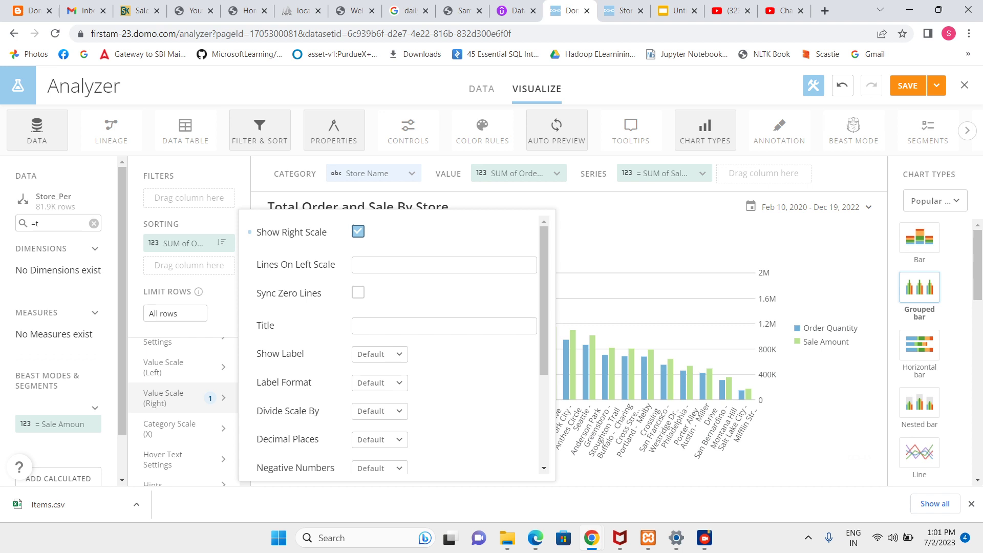
key("Escape")
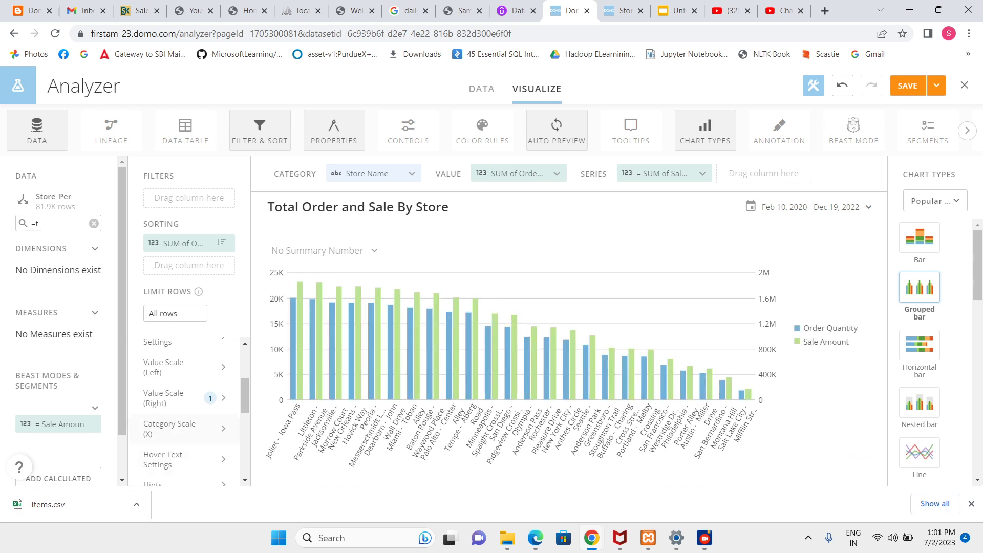
- Title the chart's left value scale "Order Quantity"
scroll(184, 409, "up", 2)
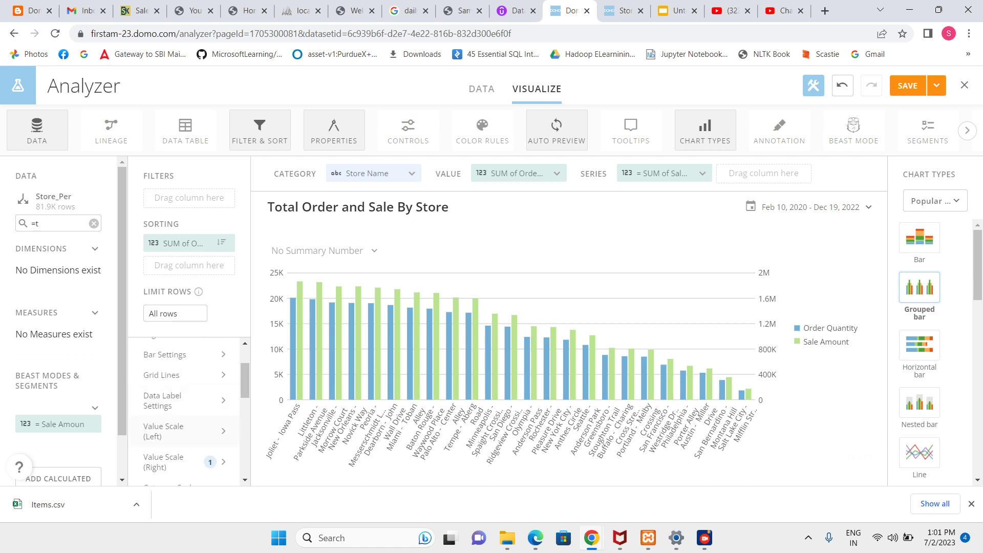
left_click(184, 431)
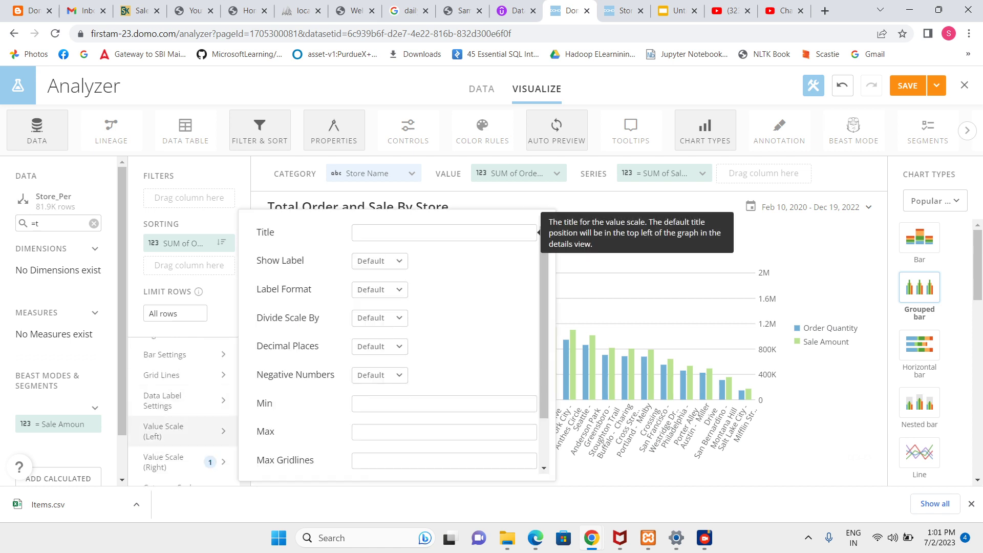
left_click(358, 233)
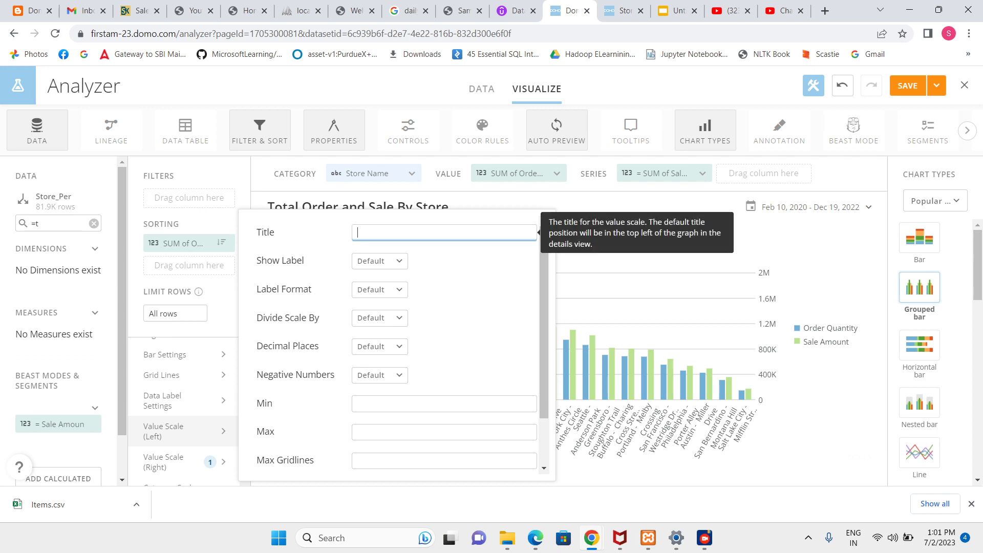
type("Order Quantity")
left_click(183, 462)
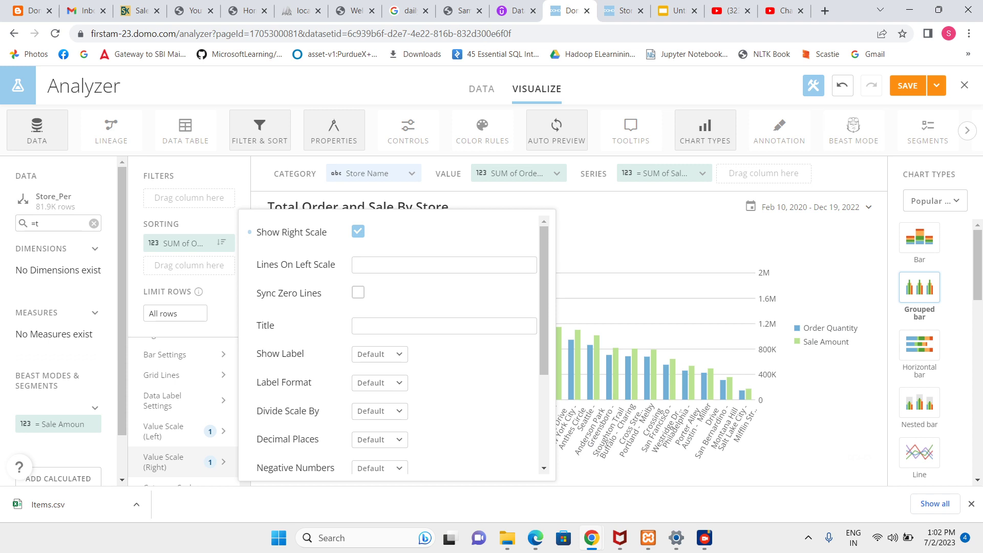
left_click(358, 232)
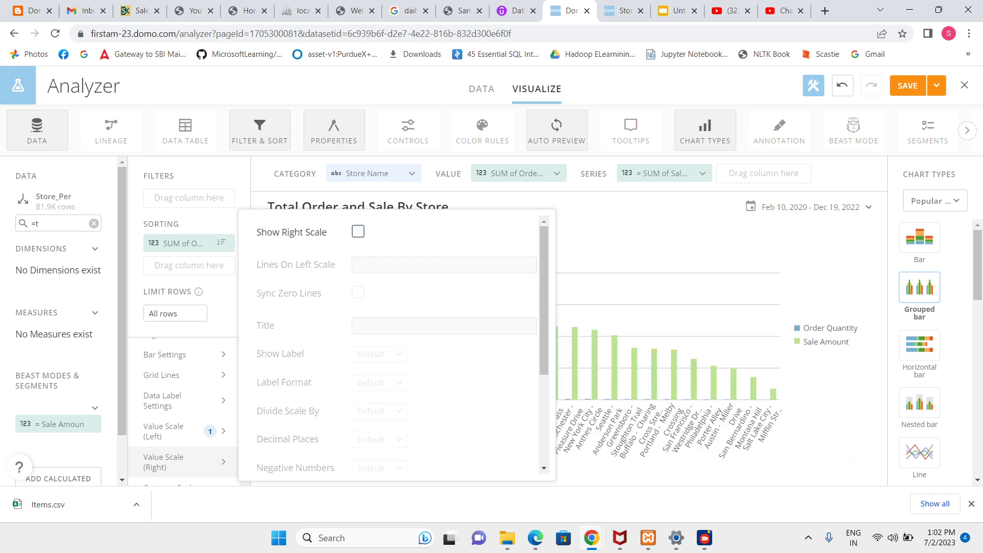
left_click(358, 232)
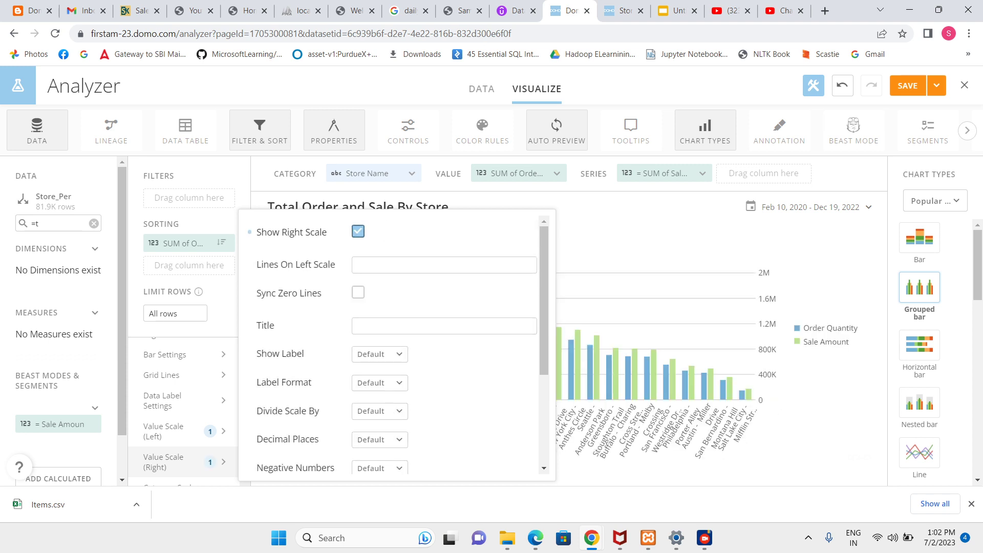
key("Escape")
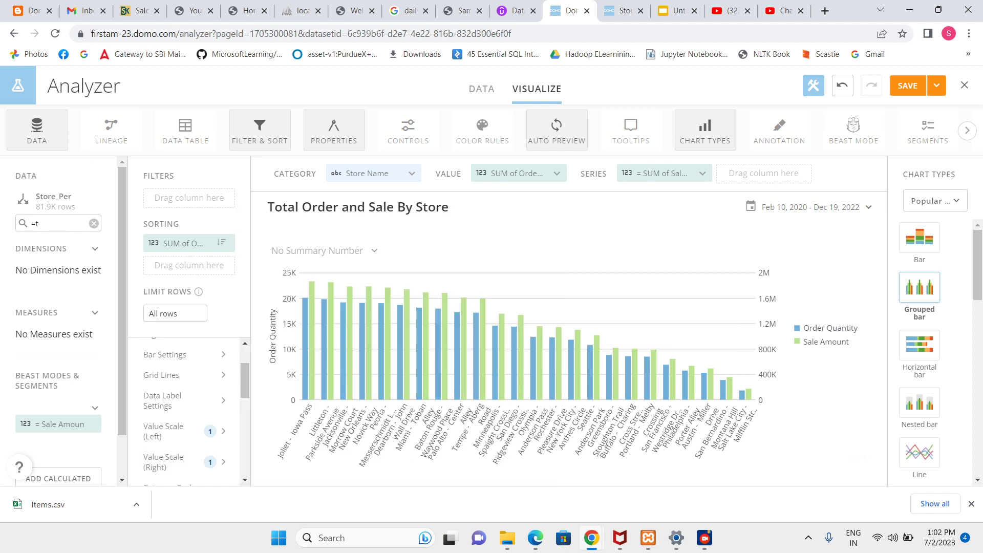
- Title the chart's right value scale "Sale Amount"
scroll(184, 410, "down", 2)
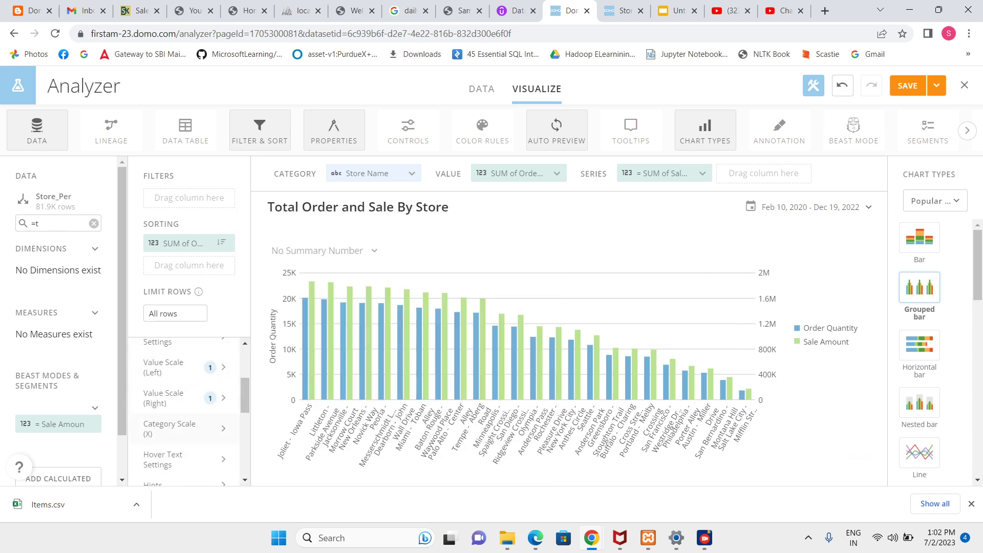
scroll(185, 426, "up", 2)
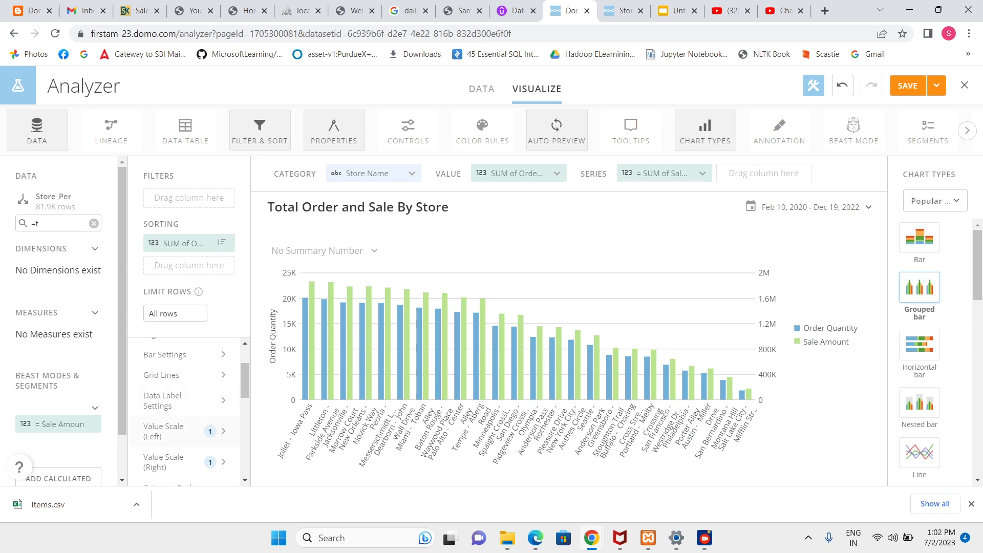
scroll(184, 410, "down", 2)
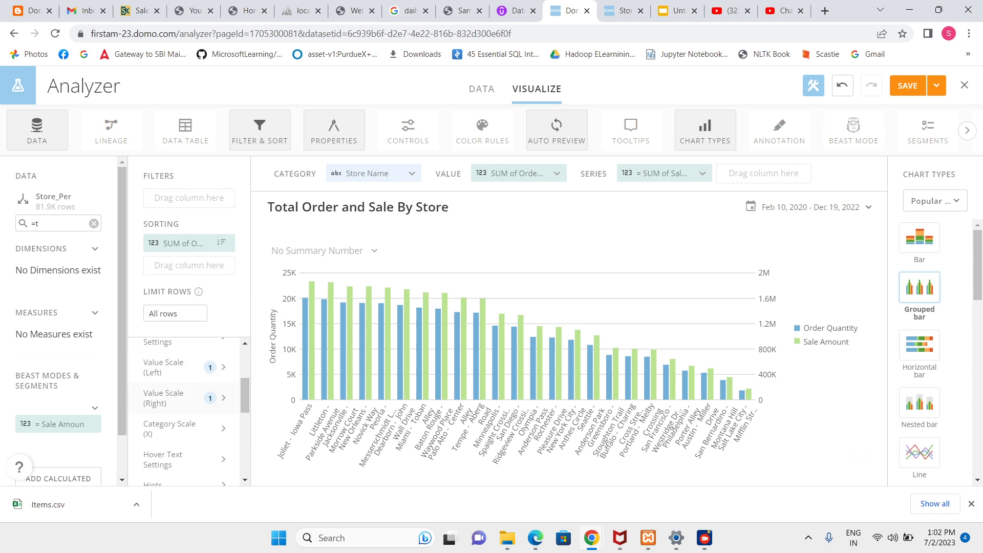
left_click(174, 398)
mouse_move(533, 265)
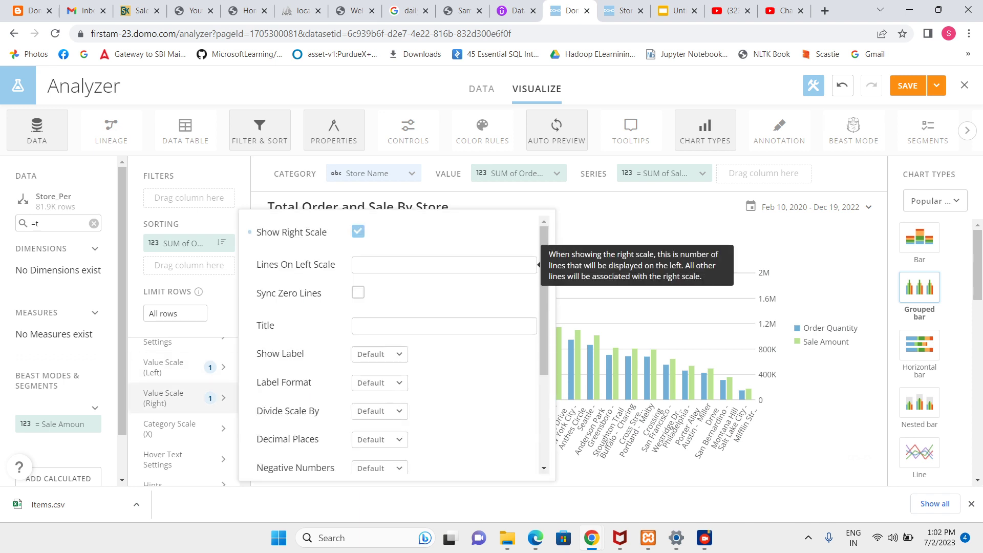
left_click(358, 326)
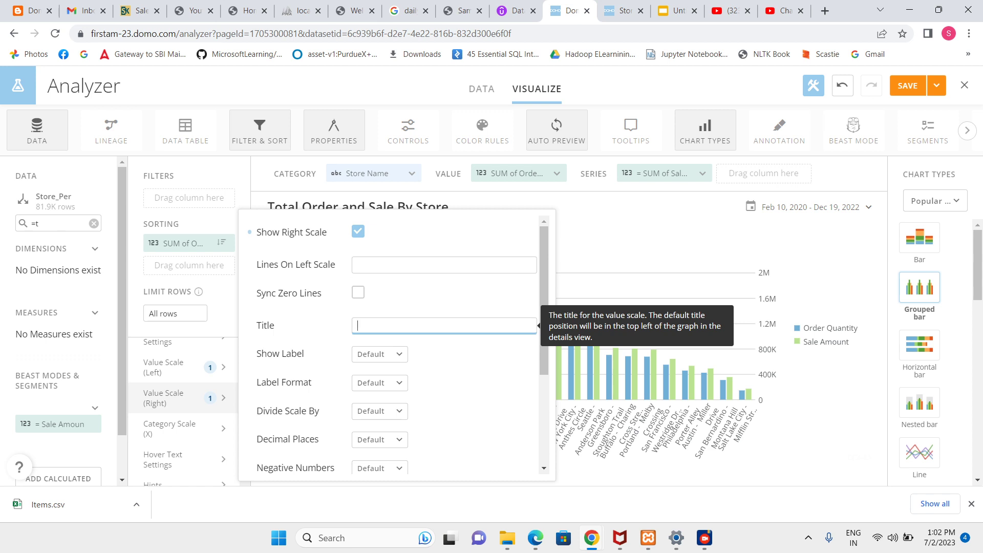
type("Sale Amount")
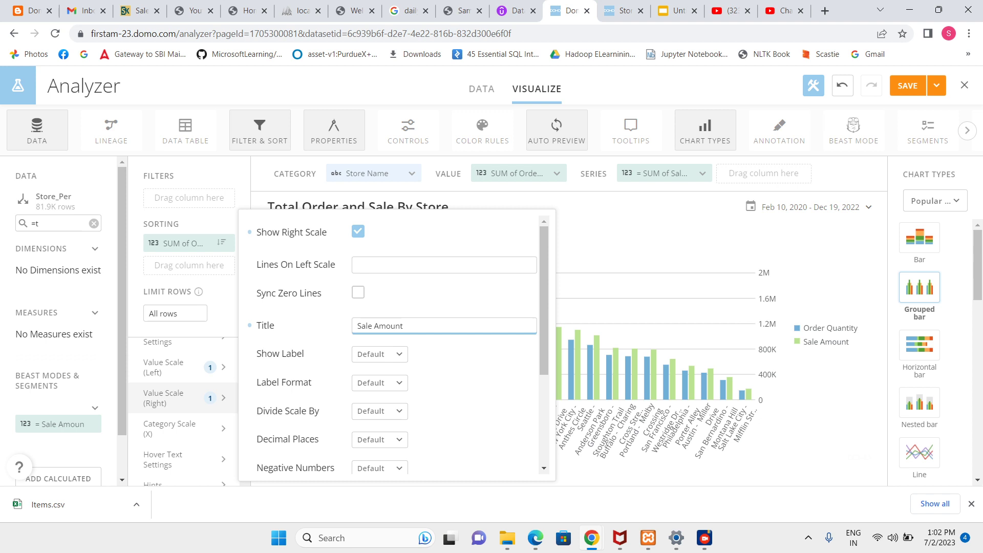
key("Return")
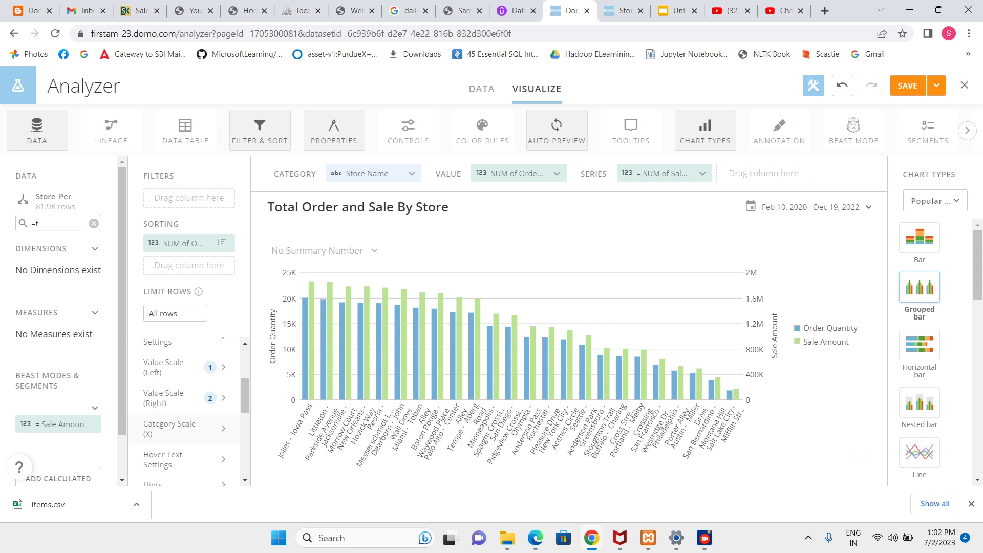
- Title the chart's category scale (X) "Store Name"
left_click(174, 429)
left_click(360, 232)
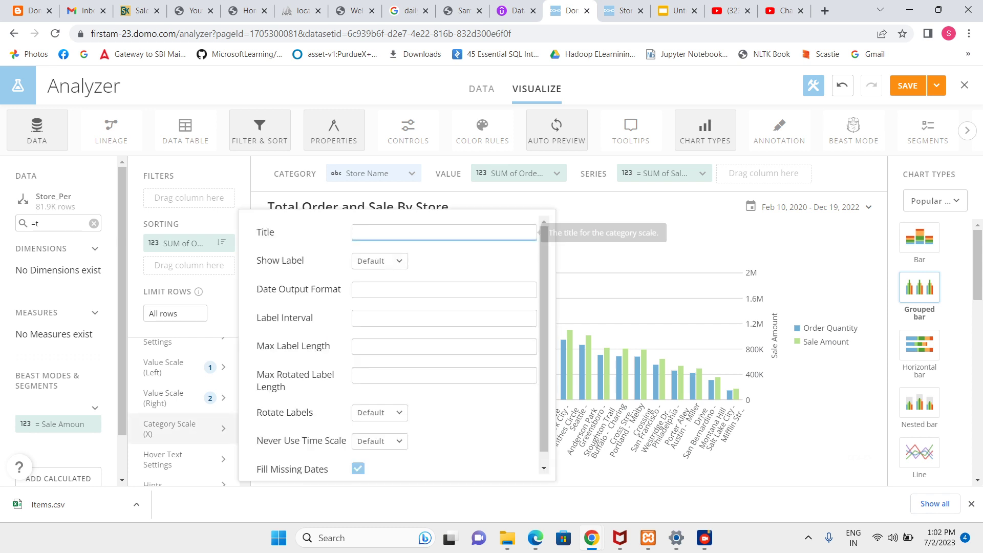
type("St")
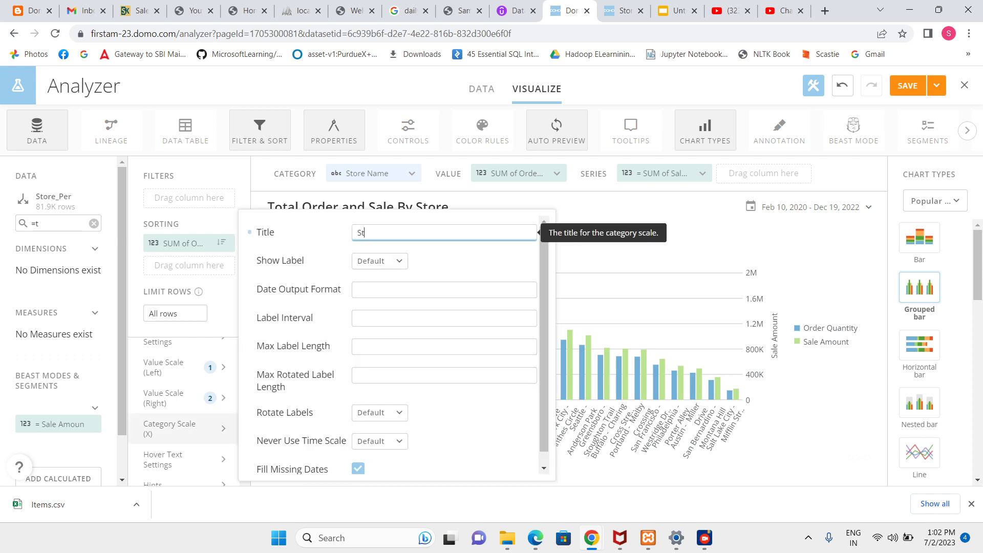
type("ore Nam,eme")
key("BackSpace")
key("BackSpace")
type("e")
key("Return")
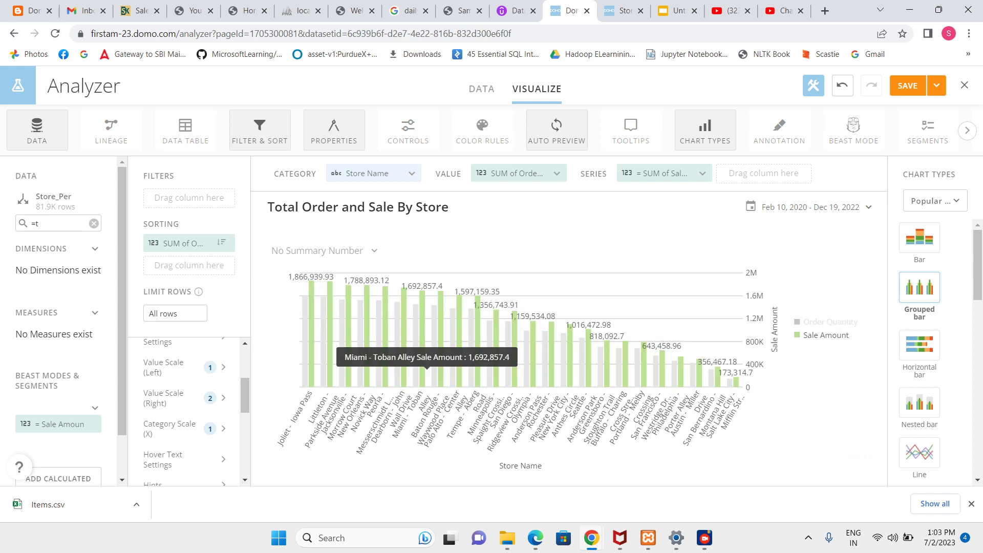
- Set the data label text to the Value replacement macro, %_VALUE
scroll(185, 410, "up", 1)
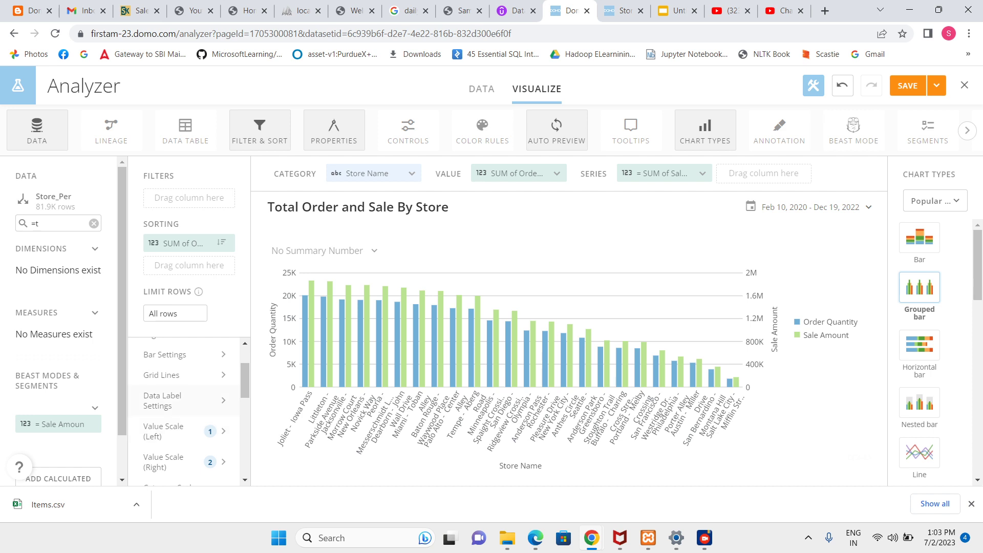
left_click(182, 400)
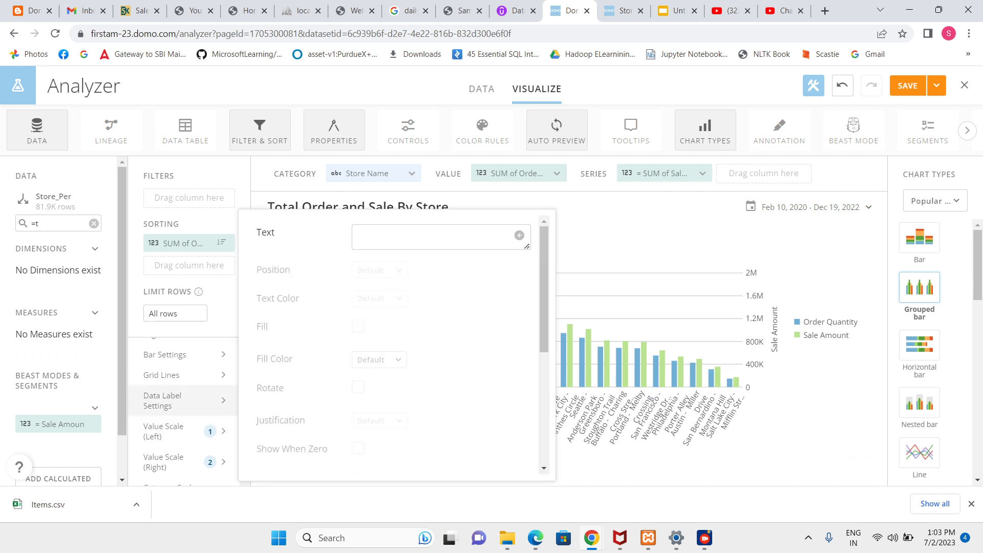
left_click(520, 236)
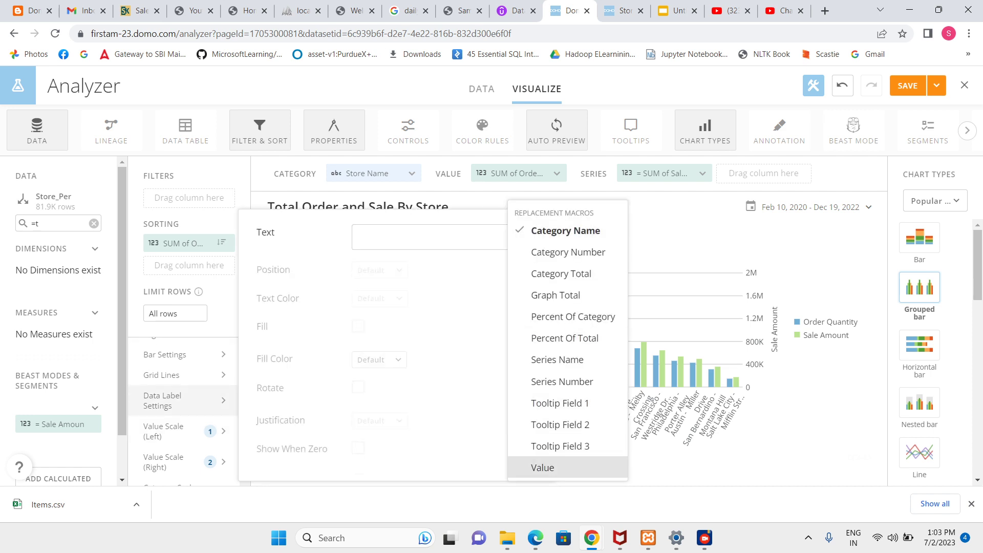
left_click(542, 467)
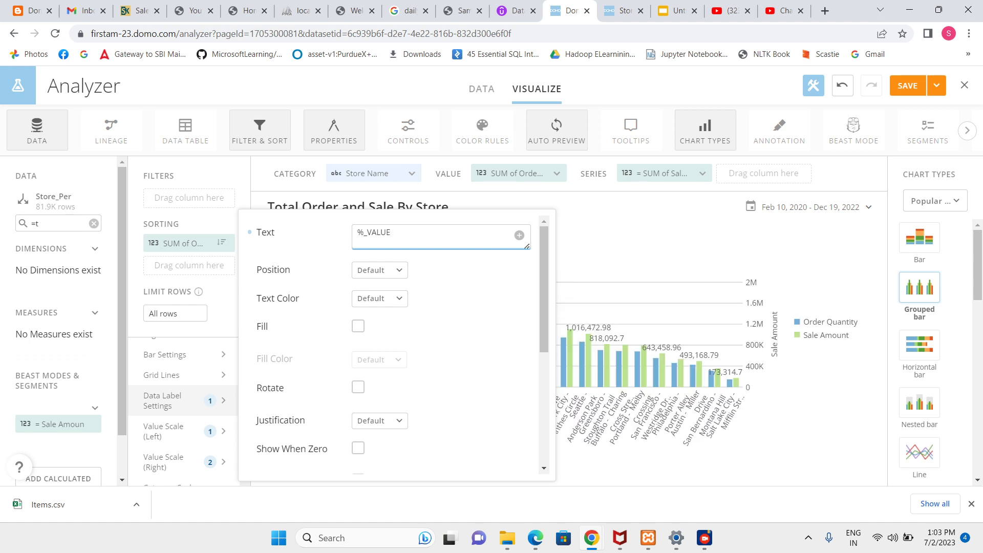
- Enable Use Scale Format and Use Scale Abbreviation for the data labels
scroll(389, 343, "down", 3)
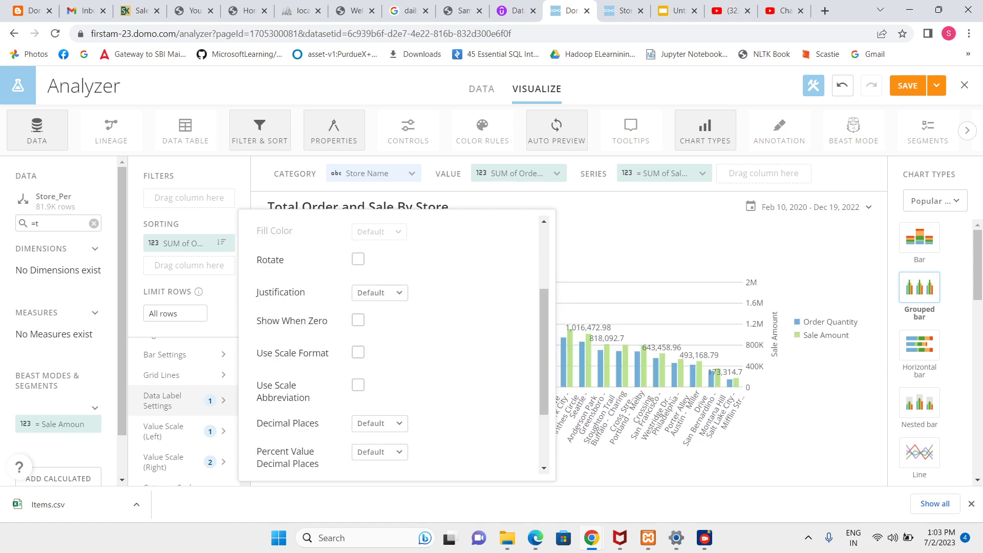
left_click(358, 352)
left_click(358, 385)
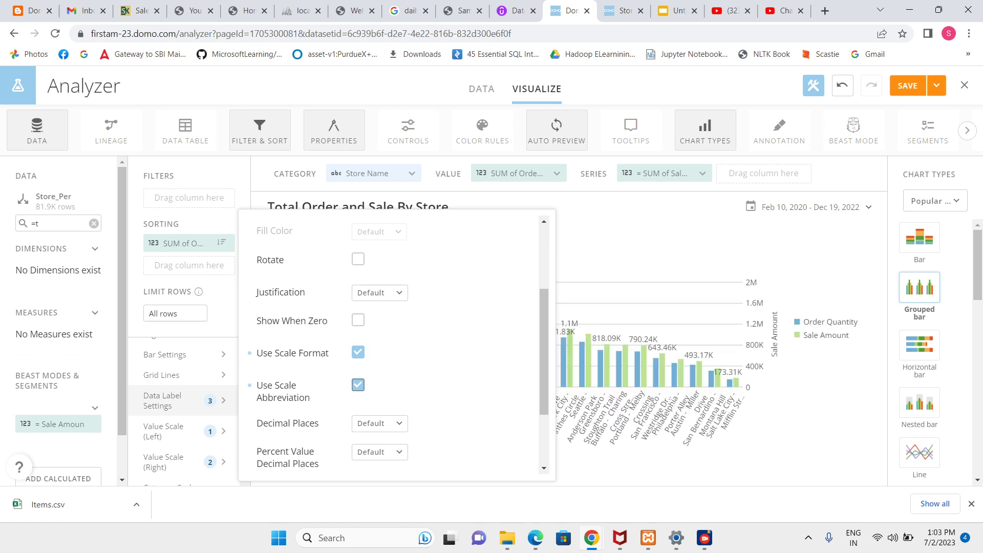
- Close the data label settings and save the store card to the dashboard
key("Escape")
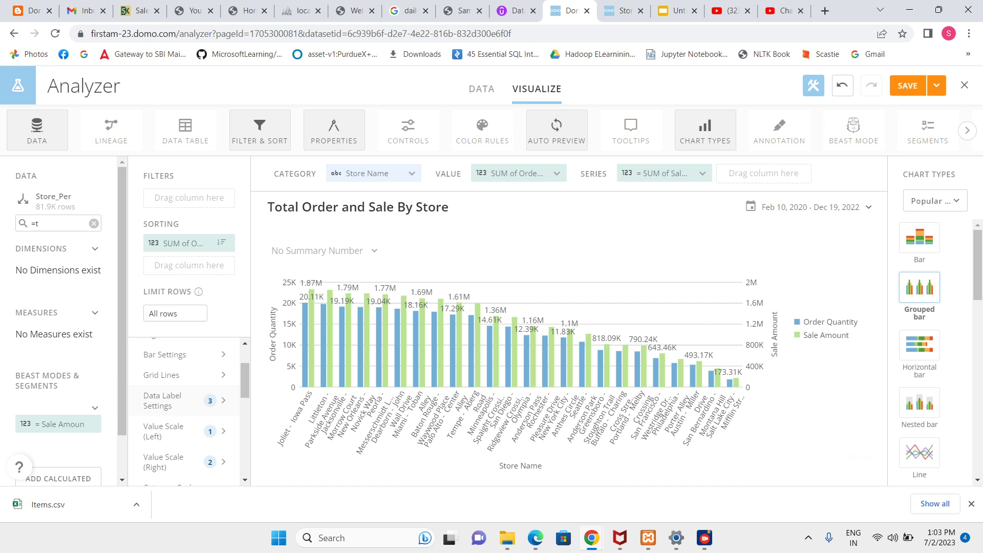
scroll(185, 409, "up", 2)
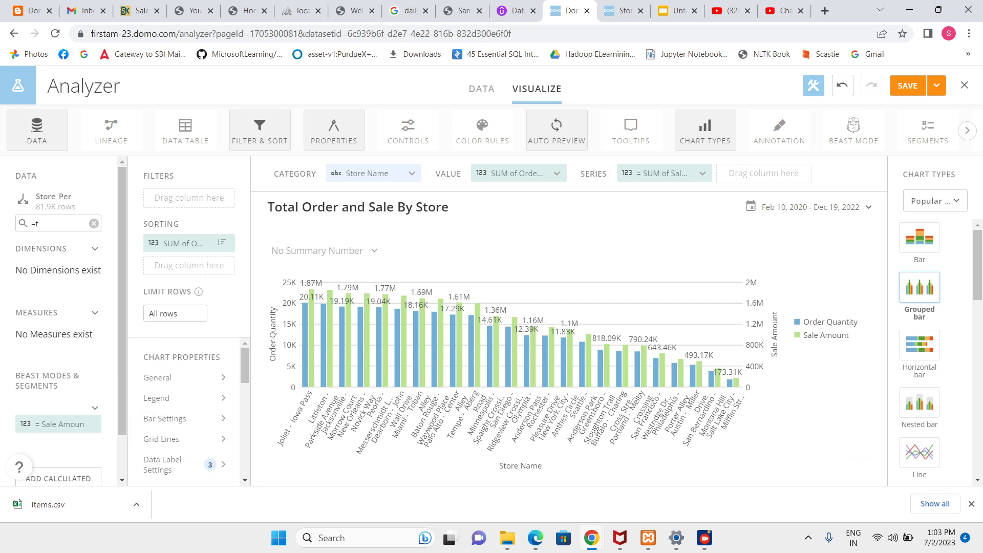
left_click(937, 86)
left_click(891, 158)
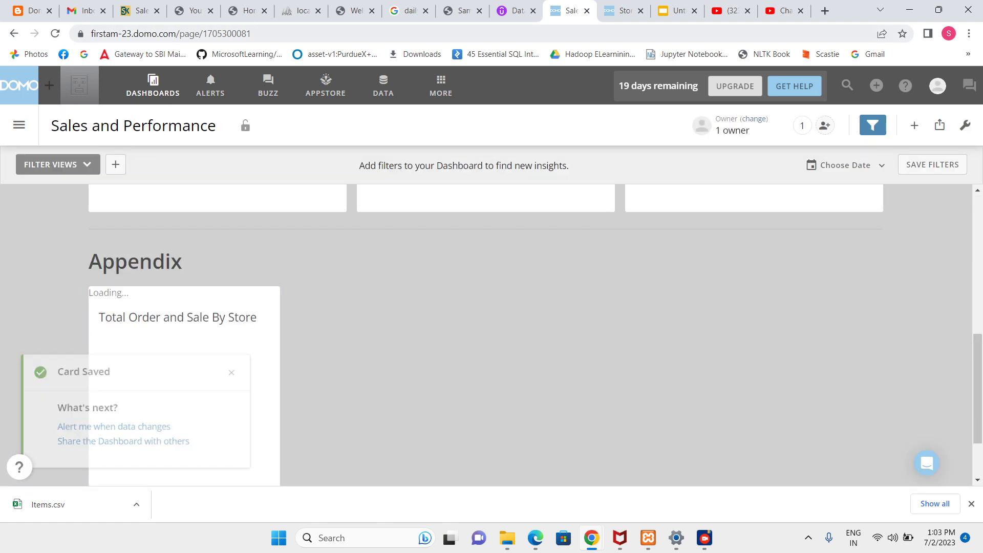
- Check the Cards and Dashboard slide for the planned performance cards, and return to the Sales and Performance dashboard
key("ctrl+Tab")
key("ctrl+Tab")
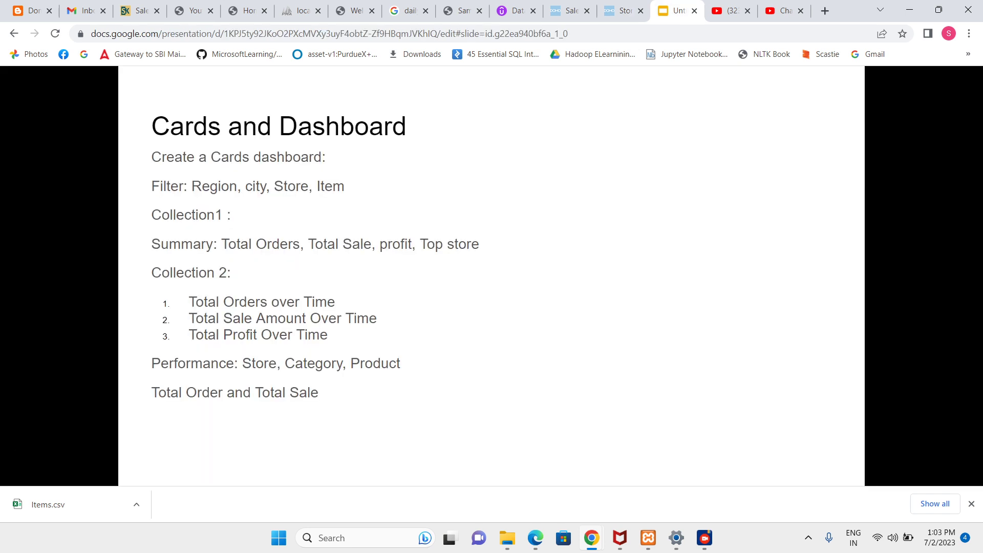
key("ctrl+shift+Tab")
key("ctrl+shift+Tab")
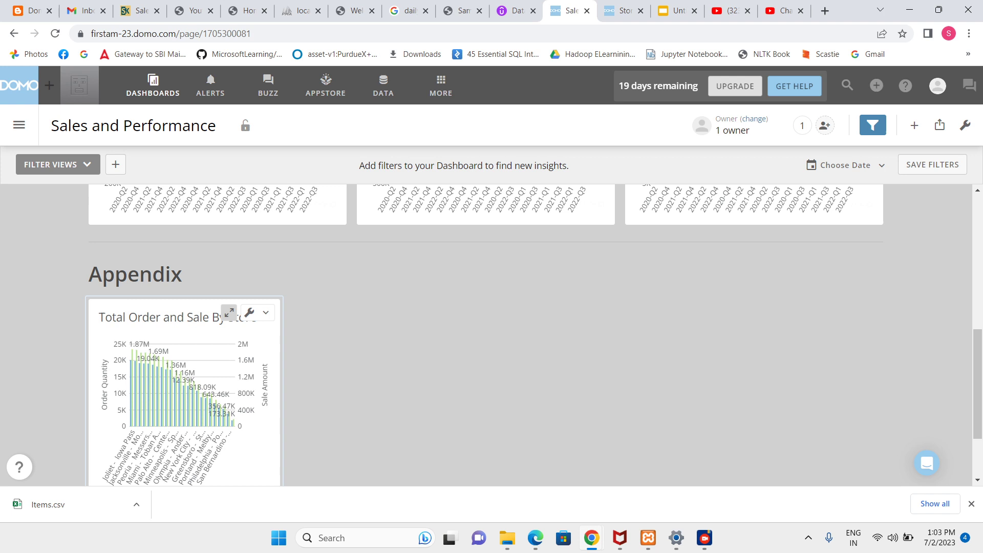
- Save a copy of the Total Order and Sale By Store card on the same dashboard as "Total Order and Sale By Category"
left_click(258, 312)
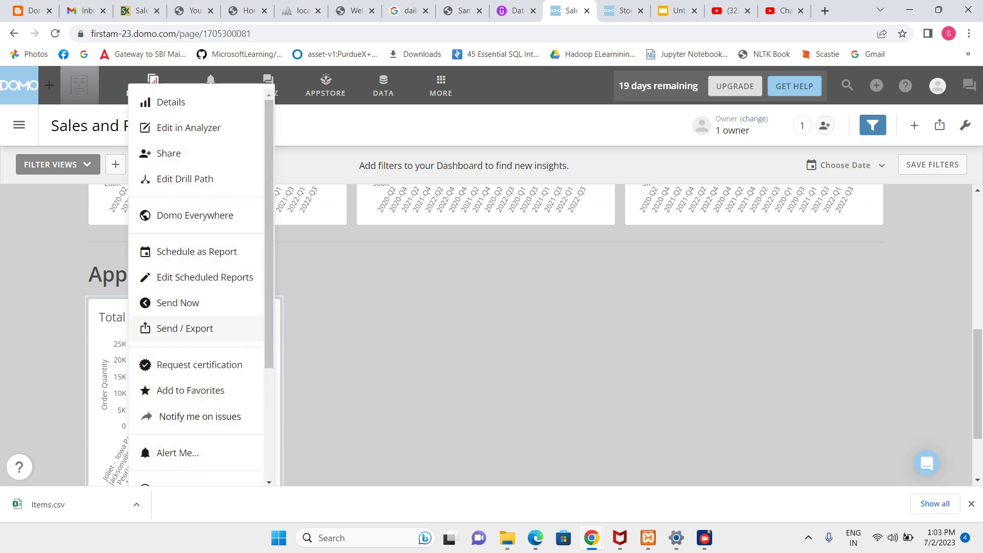
scroll(200, 328, "down", 1)
scroll(200, 388, "down", 1)
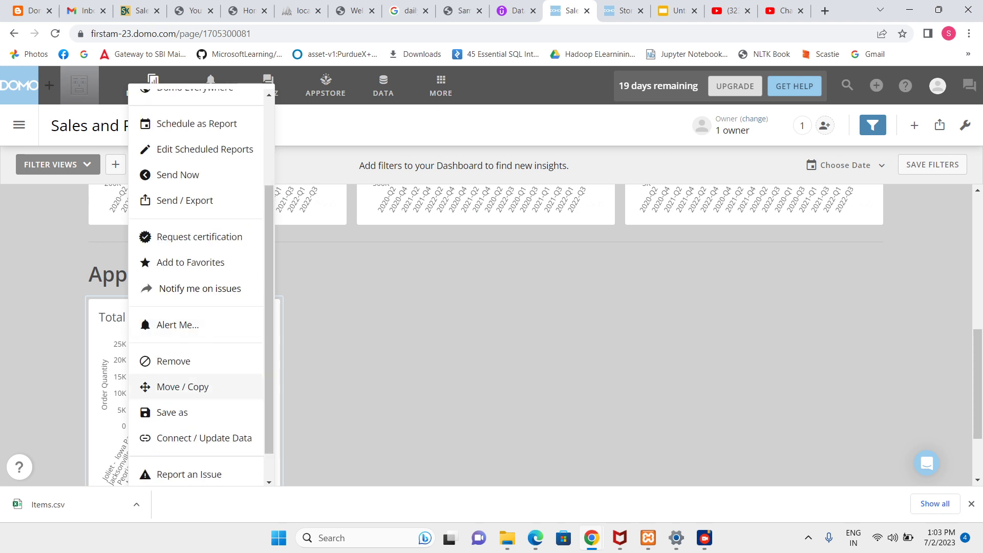
left_click(172, 412)
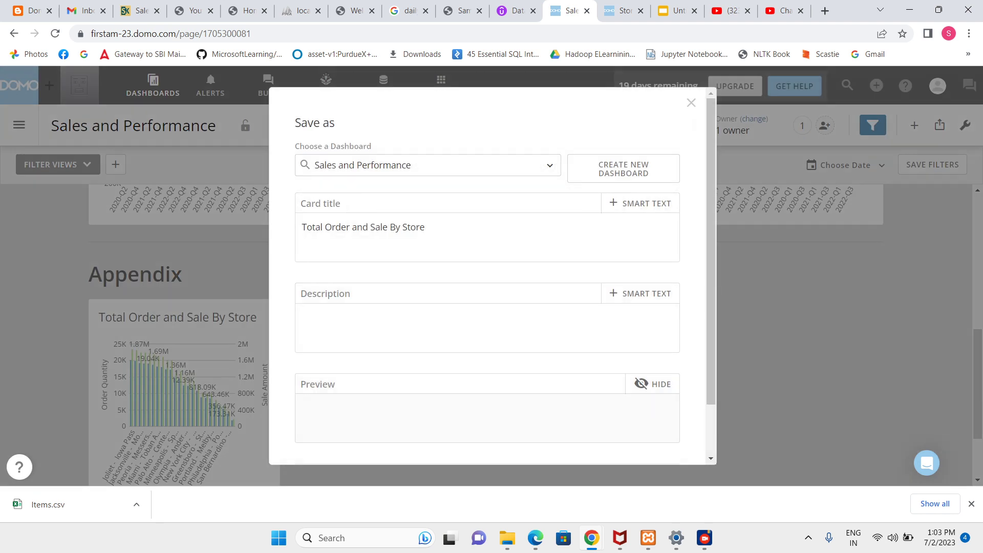
key("BackSpace")
key("BackSpace")
key("BackSpace")
key("BackSpace")
key("BackSpace")
key("BackSpace")
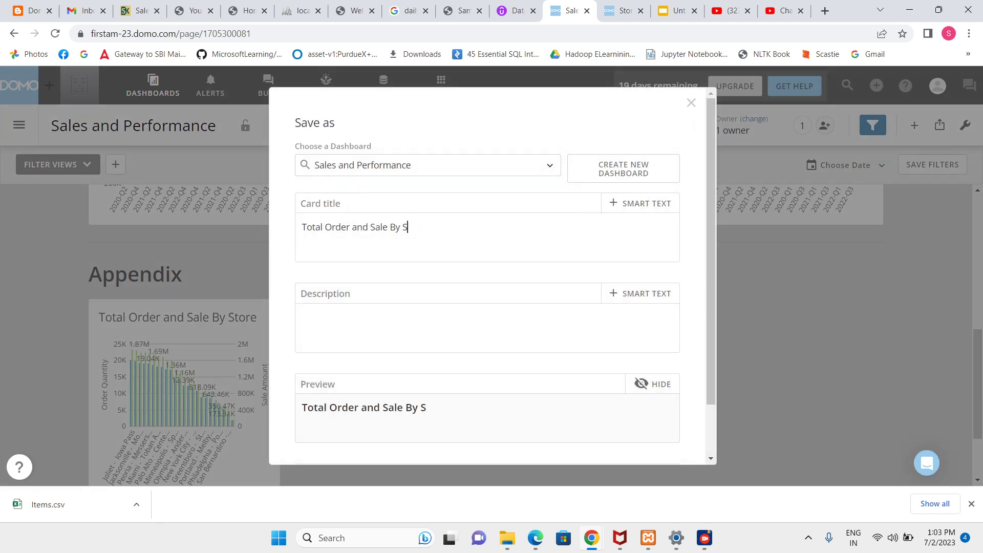
type("Category")
scroll(492, 277, "down", 1)
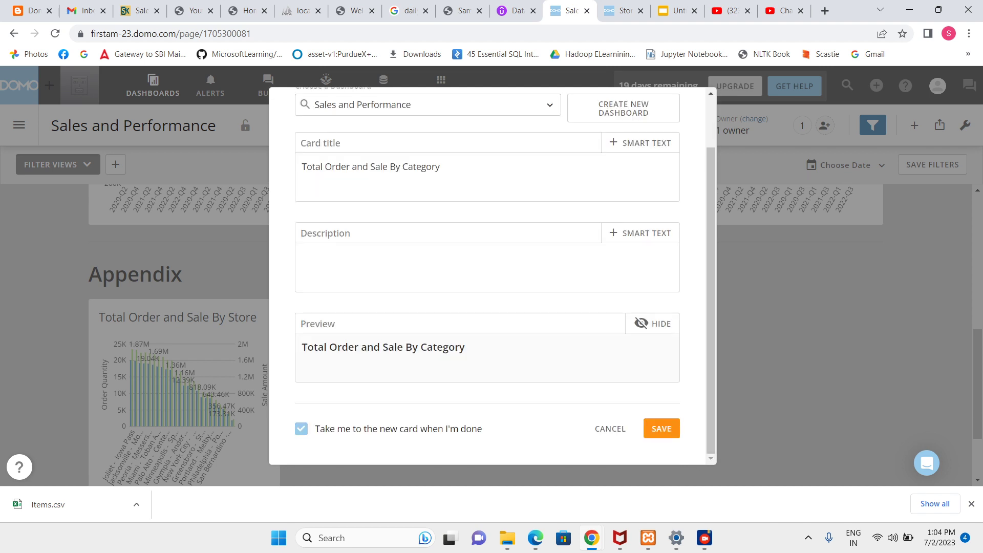
key("Return")
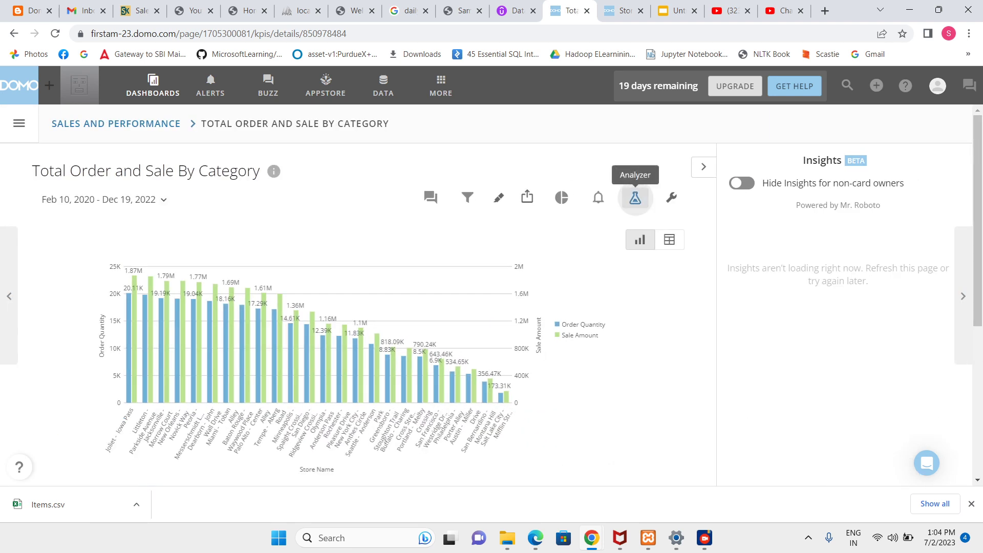
- Edit the copied card in Analyzer and replace Store Name with Item Category as the chart's category
left_click(635, 197)
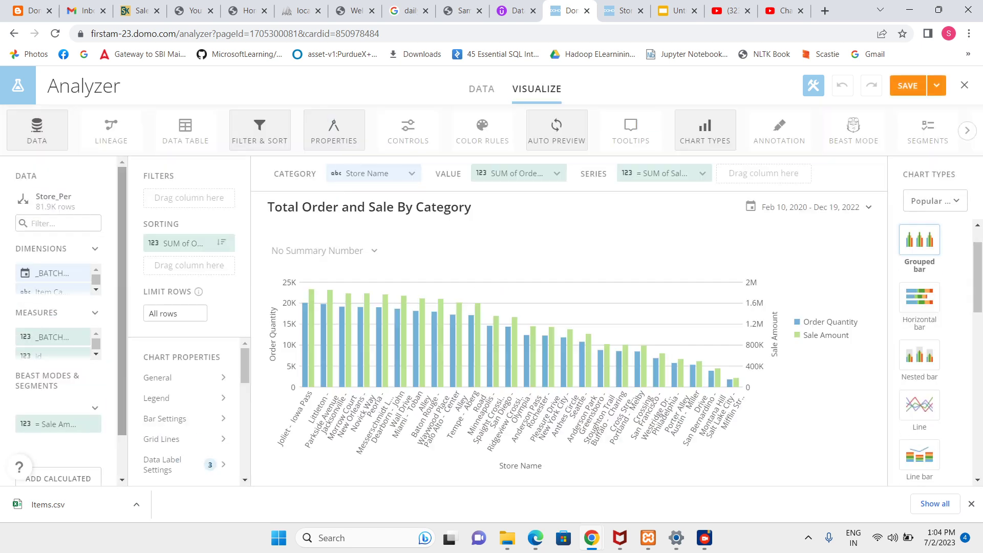
left_click(57, 224)
type("item")
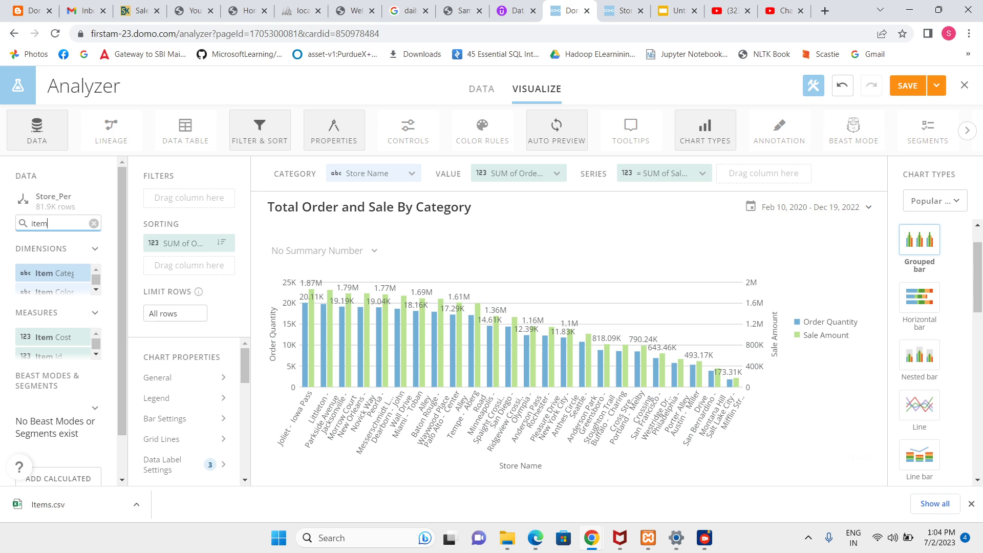
left_click_drag(51, 273, 374, 174)
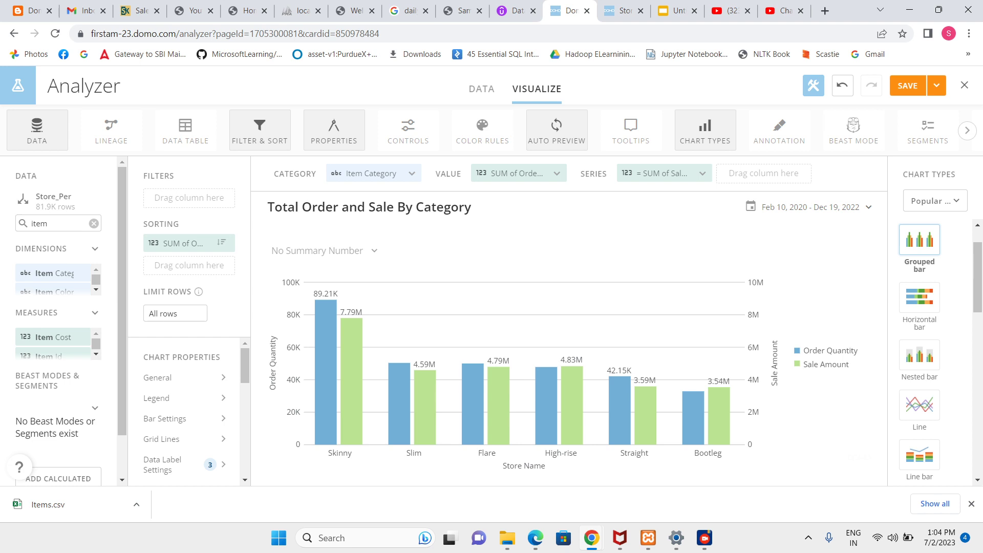
- Try the horizontal grouped bar chart type for the category card
left_click(935, 201)
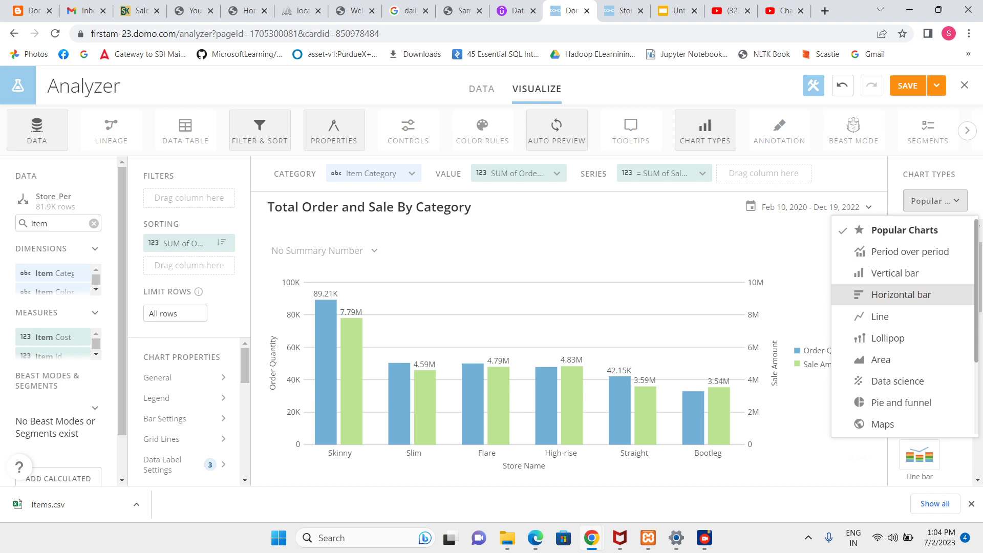
left_click(901, 295)
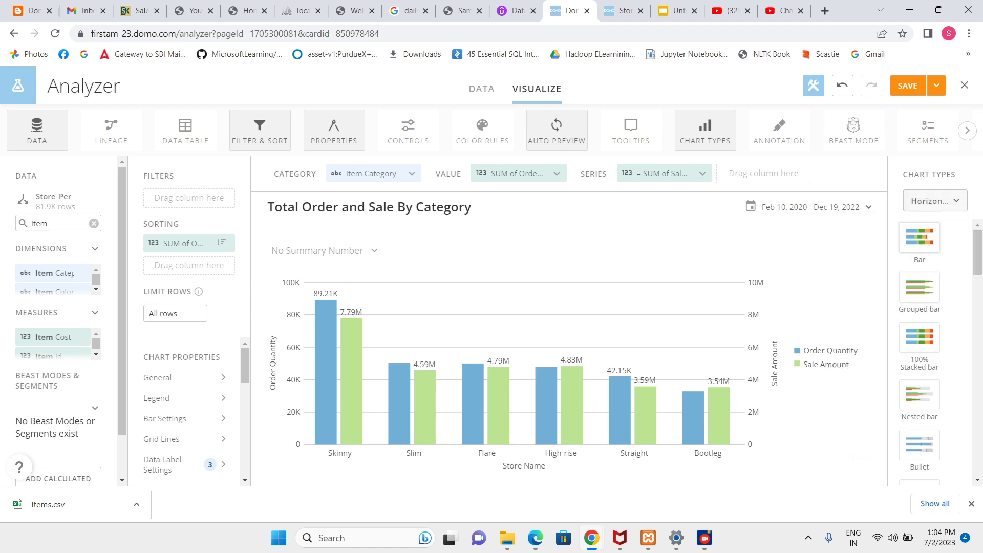
scroll(920, 333, "down", 5)
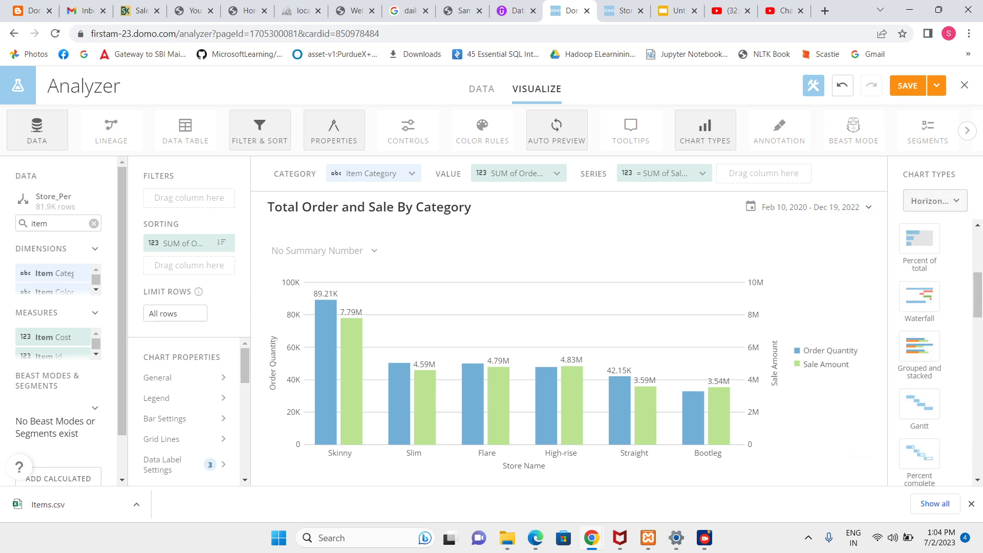
scroll(920, 348, "down", 5)
scroll(919, 348, "down", 3)
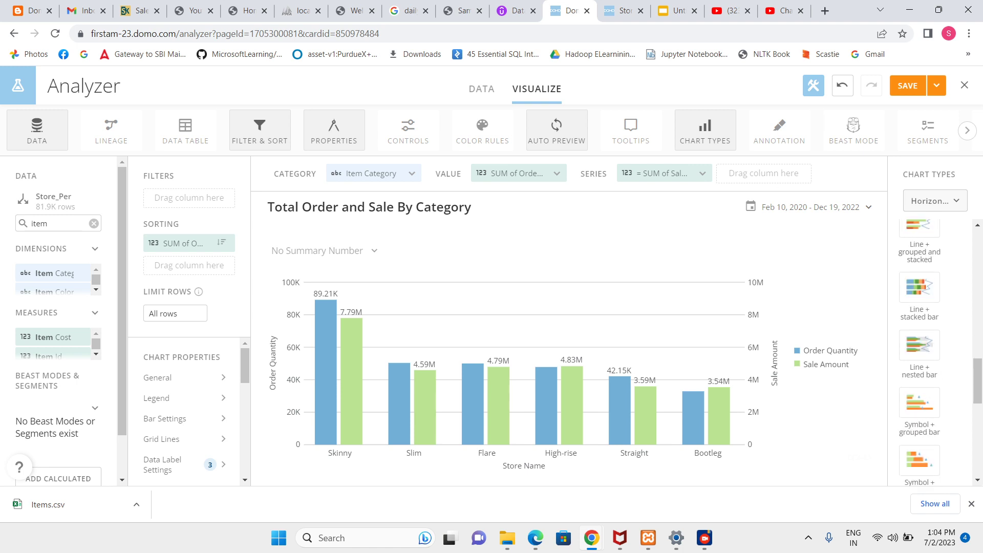
scroll(920, 348, "up", 15)
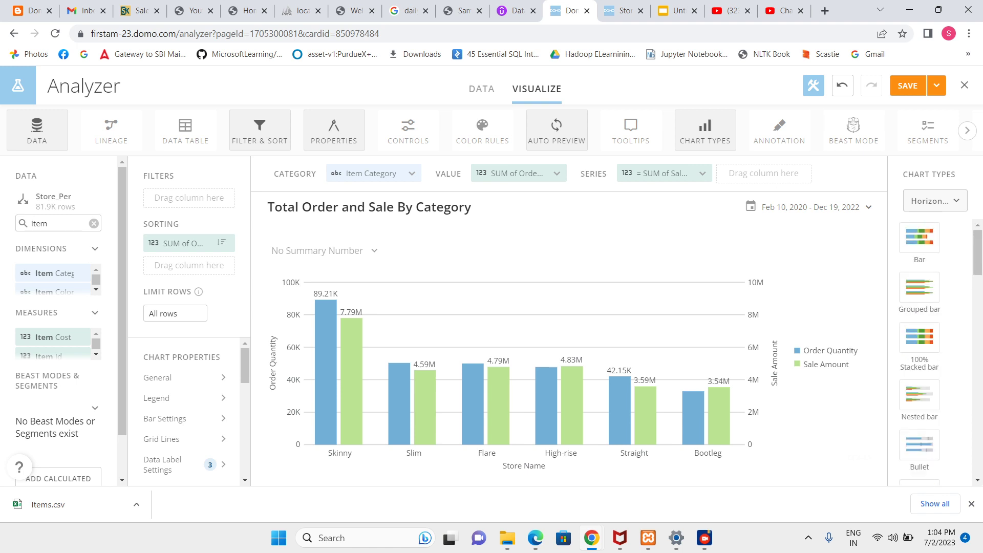
left_click(920, 287)
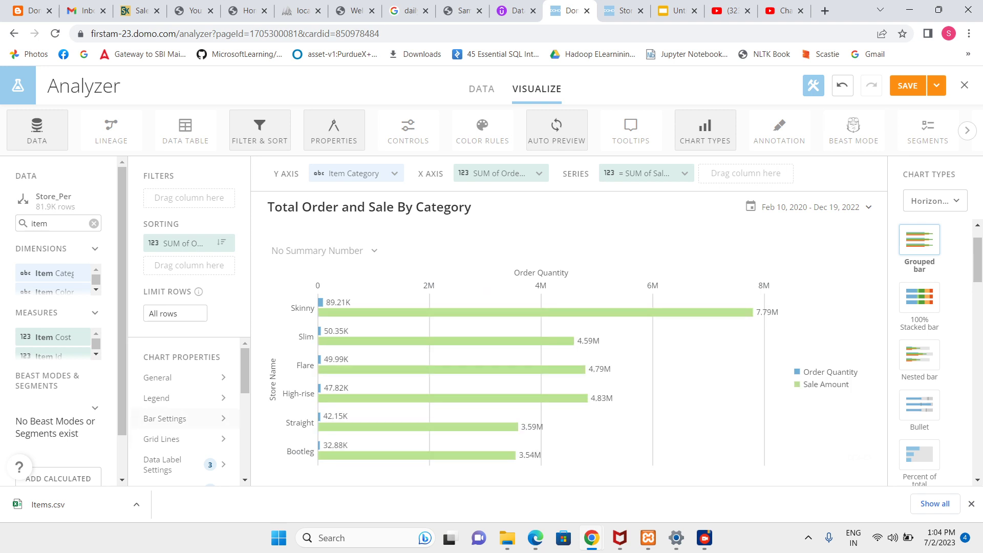
- Examine the Value Scale (X) and Category Scale (Y) properties of the horizontal chart
scroll(184, 410, "down", 2)
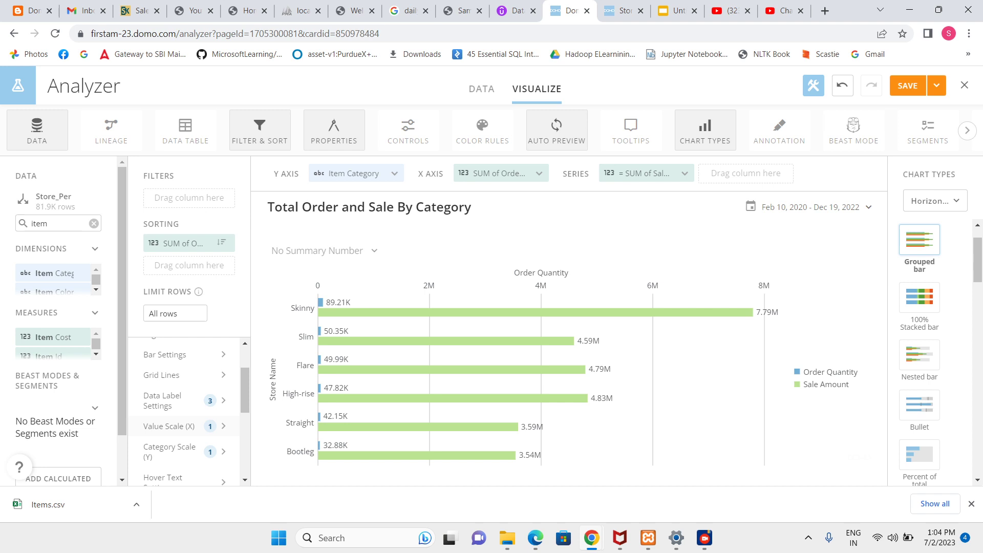
scroll(184, 410, "down", 2)
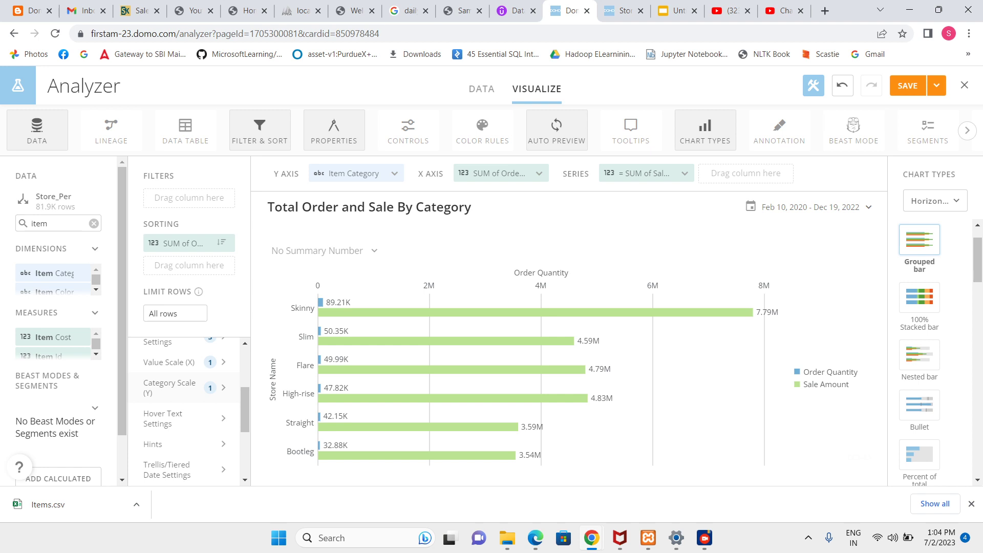
left_click(183, 363)
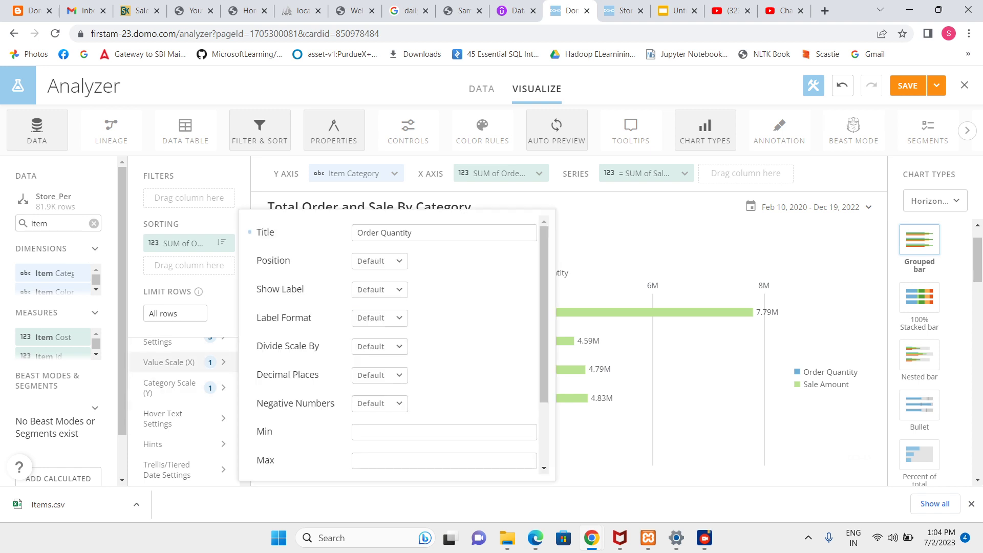
left_click(568, 398)
scroll(184, 410, "up", 3)
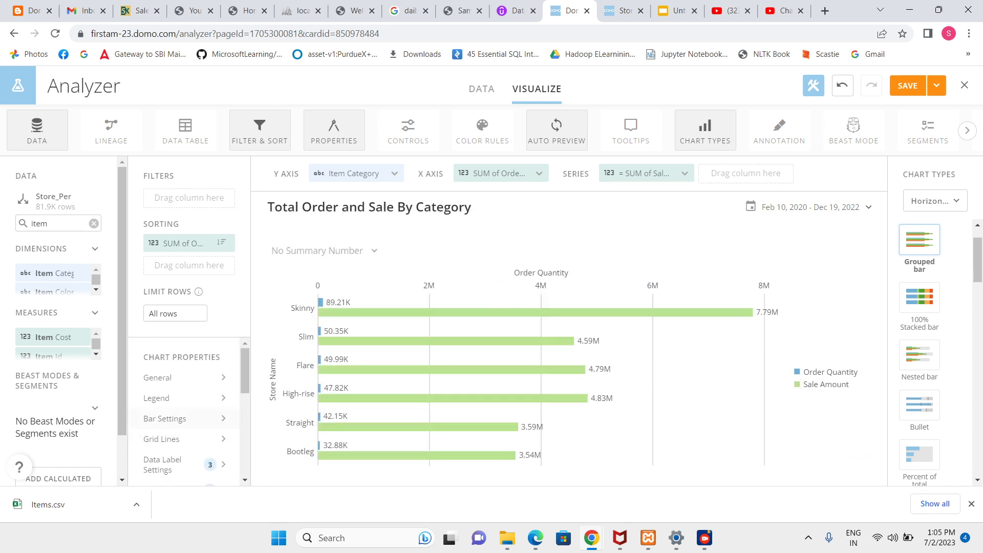
scroll(184, 420, "down", 2)
scroll(184, 410, "down", 2)
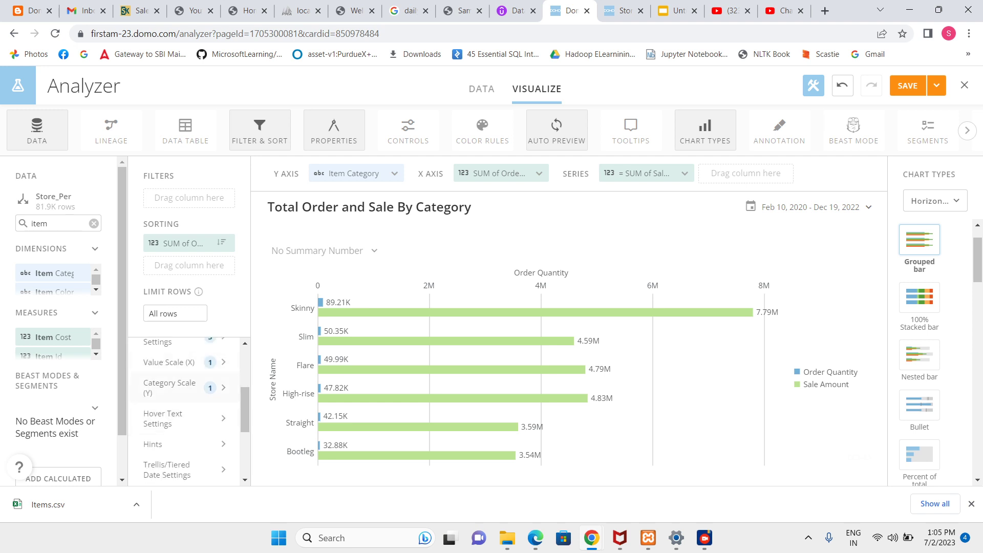
left_click(175, 388)
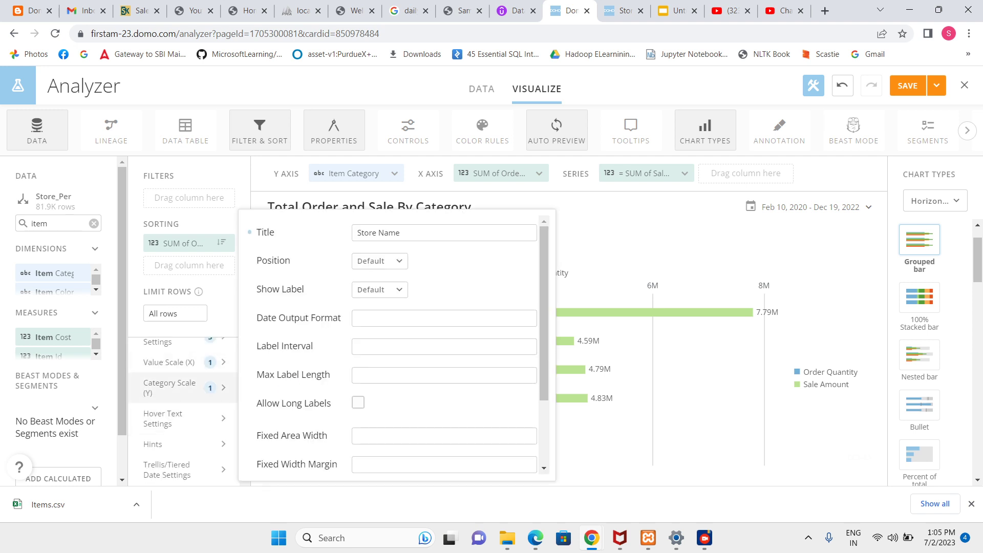
left_click(171, 362)
scroll(394, 343, "down", 2)
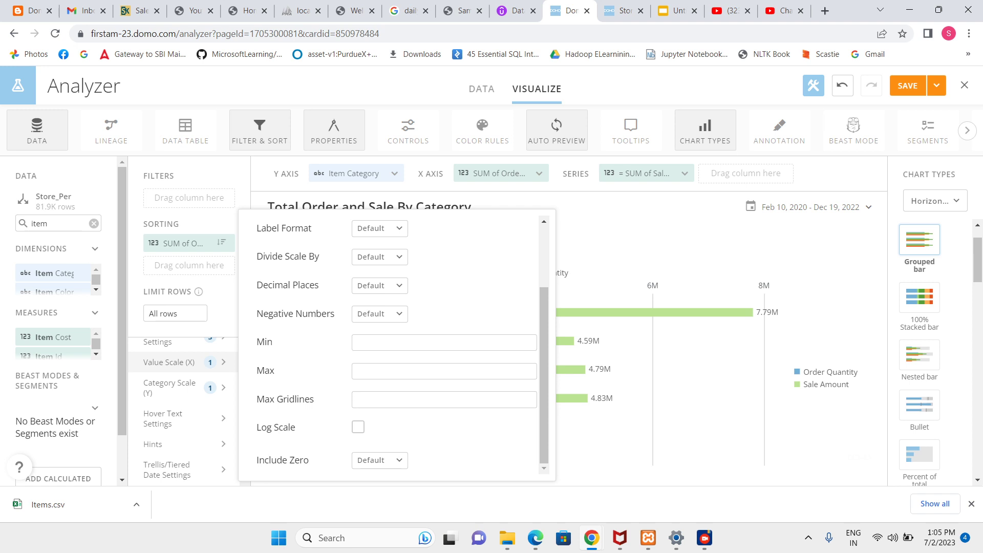
scroll(184, 410, "up", 3)
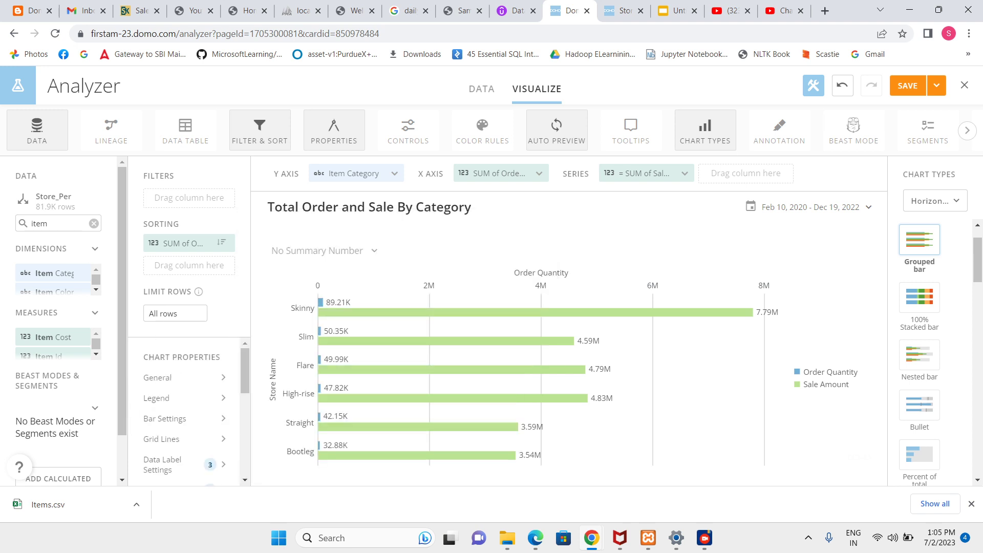
scroll(185, 409, "down", 5)
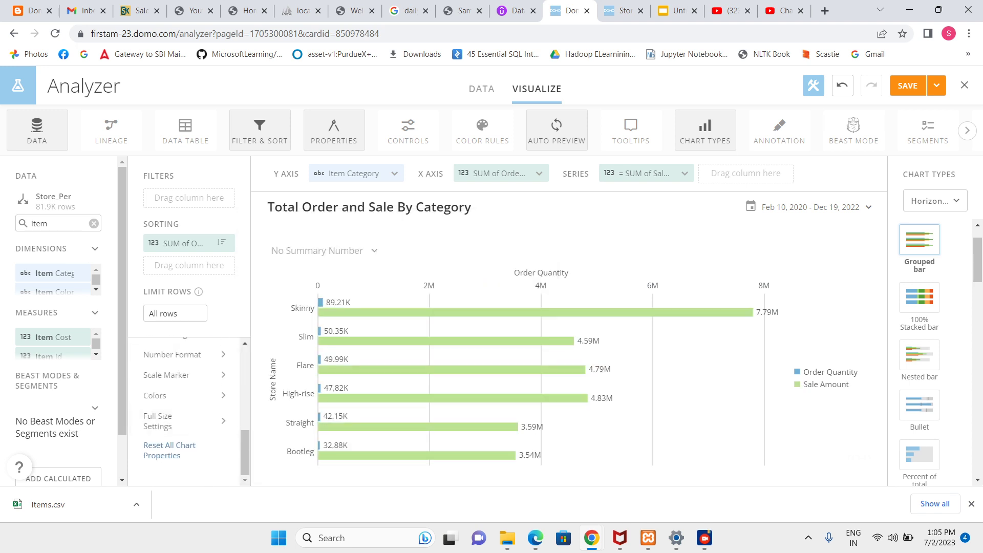
scroll(920, 353, "up", 1)
- Change the category card's chart type to vertical grouped bar
left_click(935, 201)
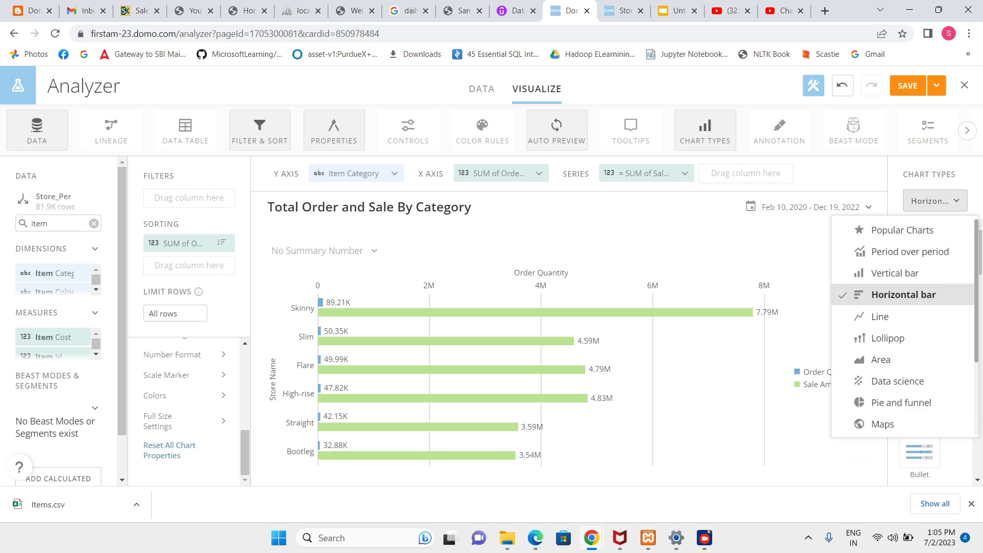
left_click(895, 273)
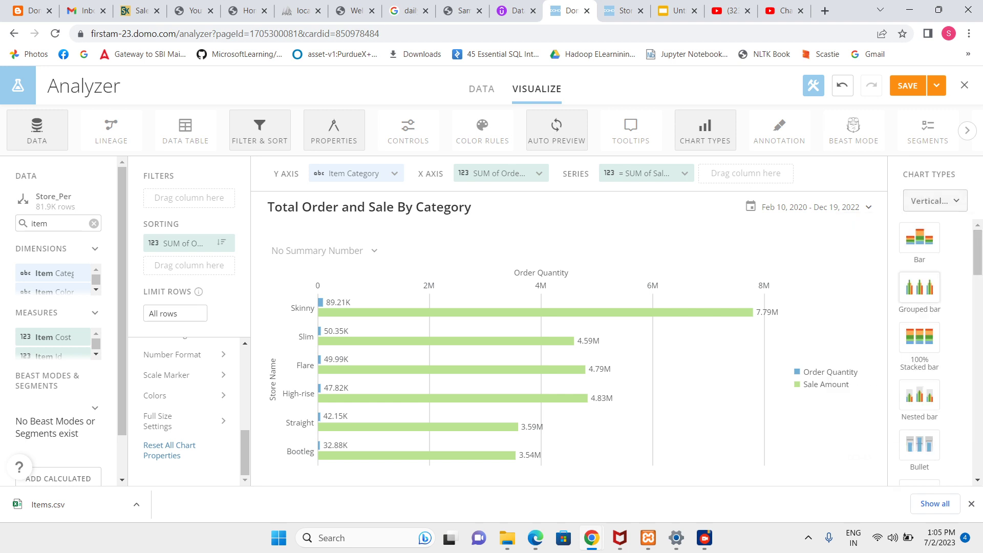
left_click(920, 287)
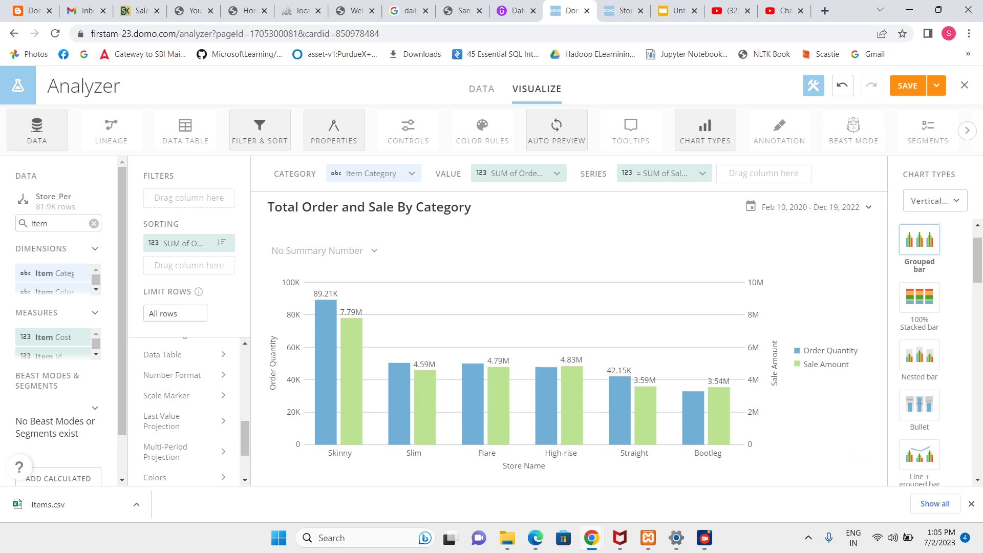
mouse_move(694, 428)
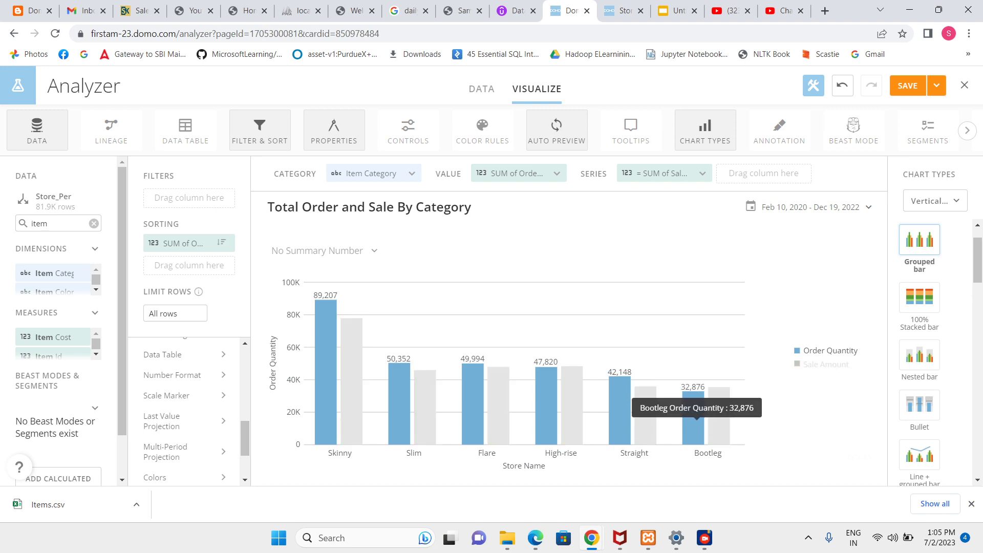
- Examine the Value Scale (Left) and Value Scale (Right) properties of the vertical grouped bar chart
scroll(184, 409, "up", 5)
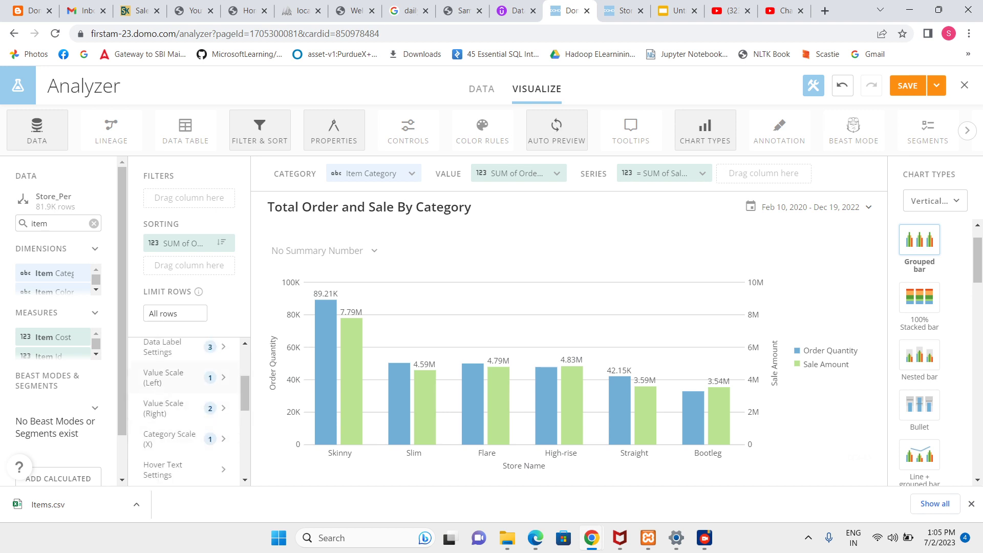
left_click(169, 378)
scroll(397, 343, "down", 3)
scroll(397, 343, "up", 3)
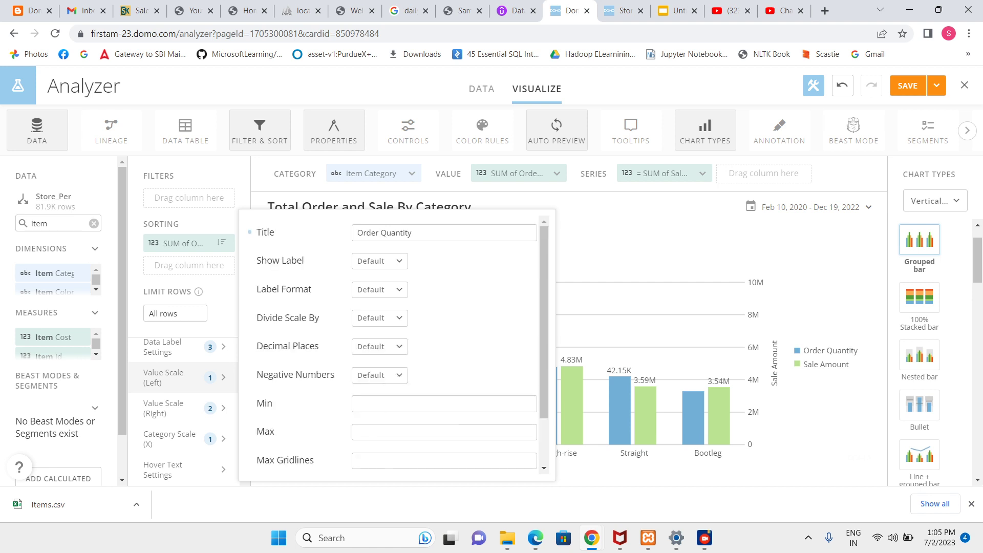
scroll(396, 344, "down", 2)
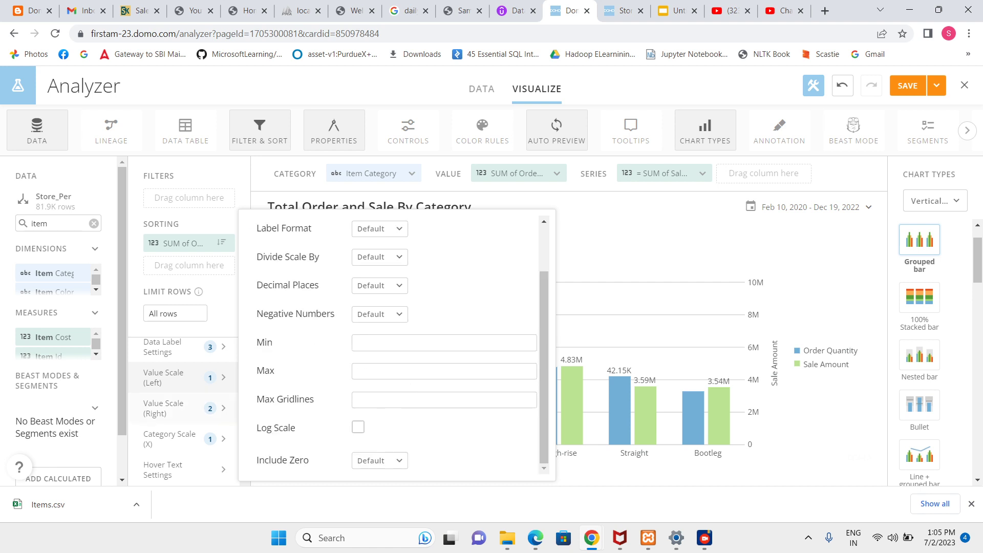
left_click(169, 408)
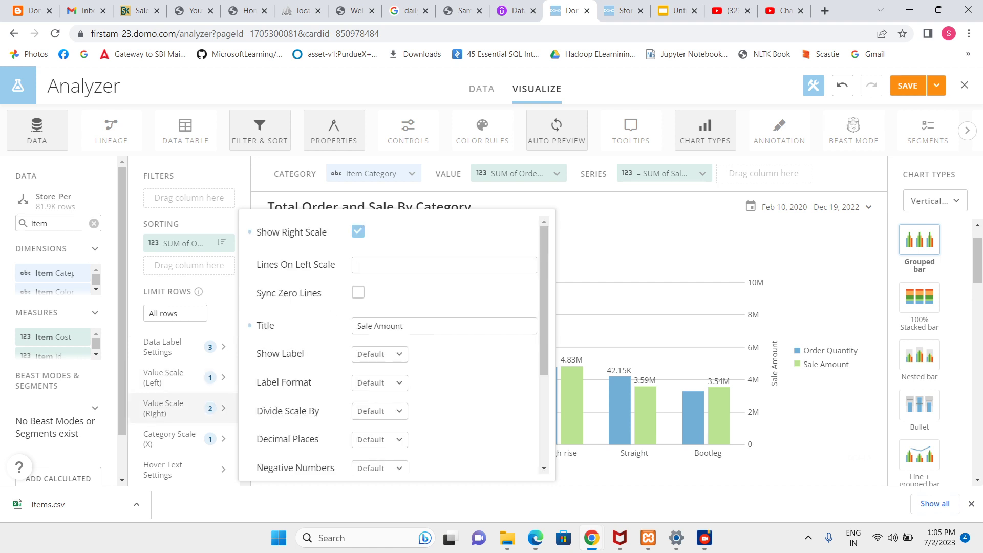
scroll(396, 344, "down", 3)
scroll(397, 343, "up", 3)
key("Escape")
- Try the horizontal grouped bar chart type again for the category card
left_click(935, 201)
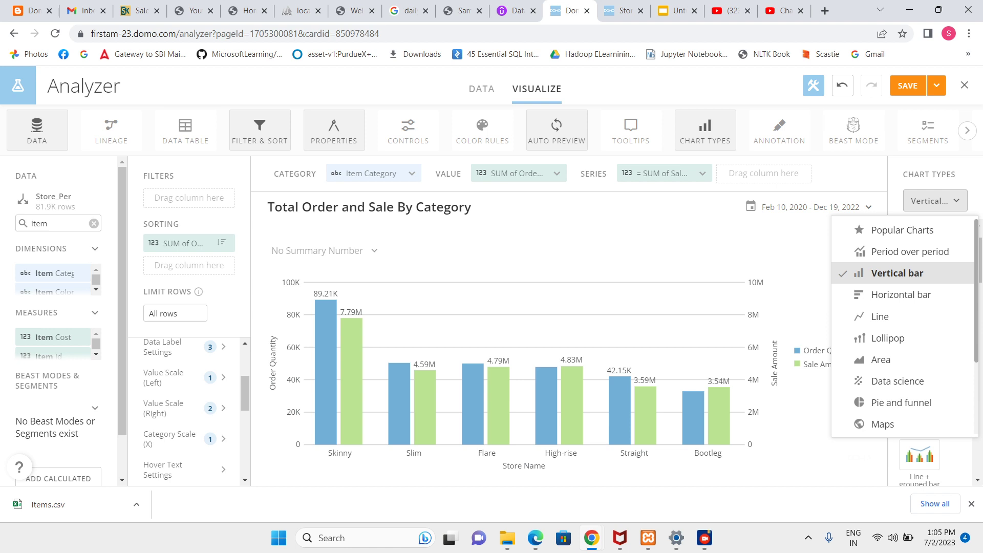
left_click(917, 293)
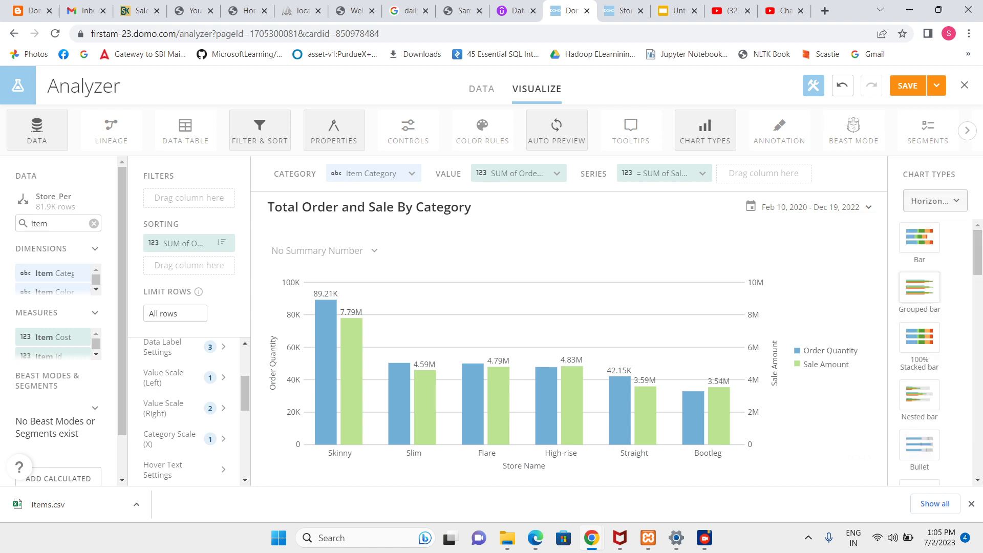
left_click(920, 287)
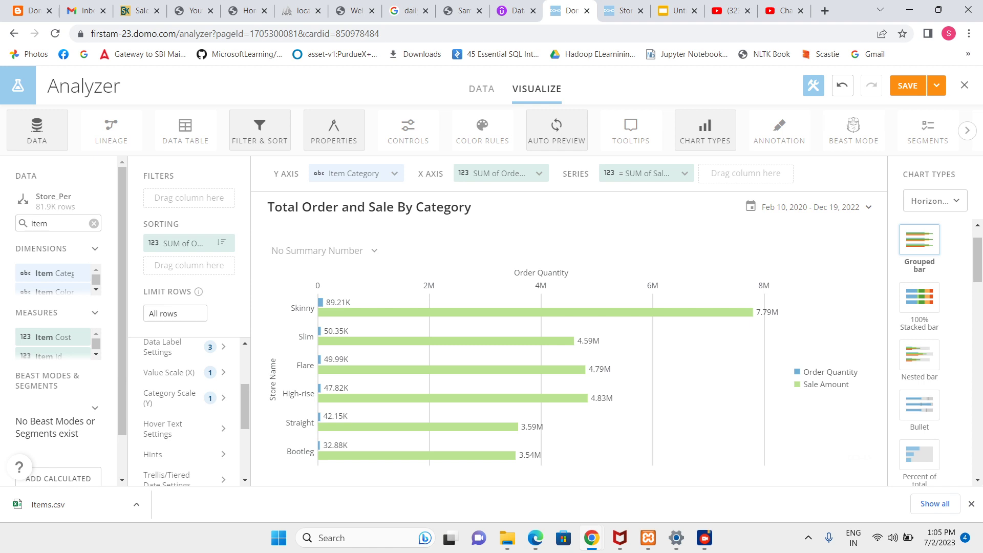
- Examine the Value Scale (X) settings and the other chart properties available for the horizontal grouped bar chart
left_click(182, 372)
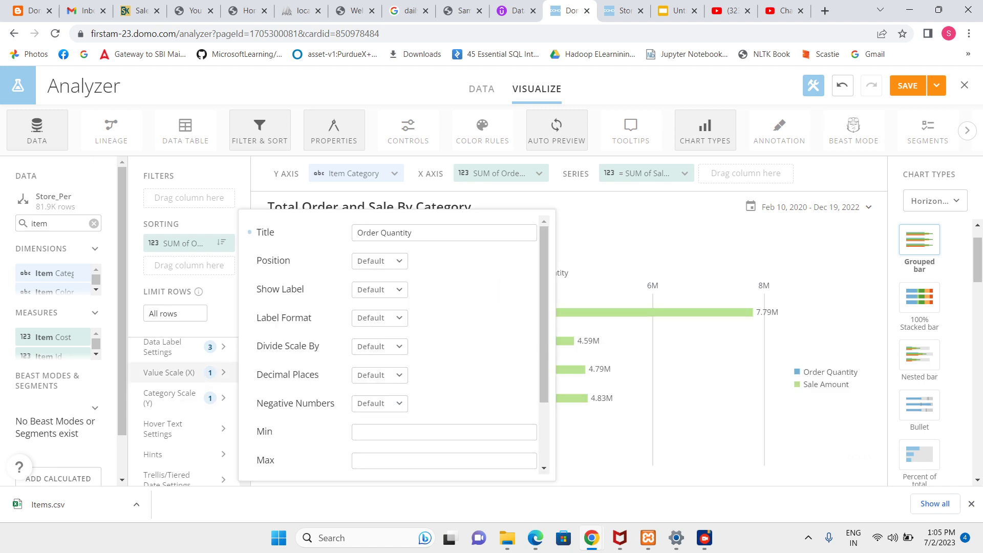
scroll(397, 343, "down", 2)
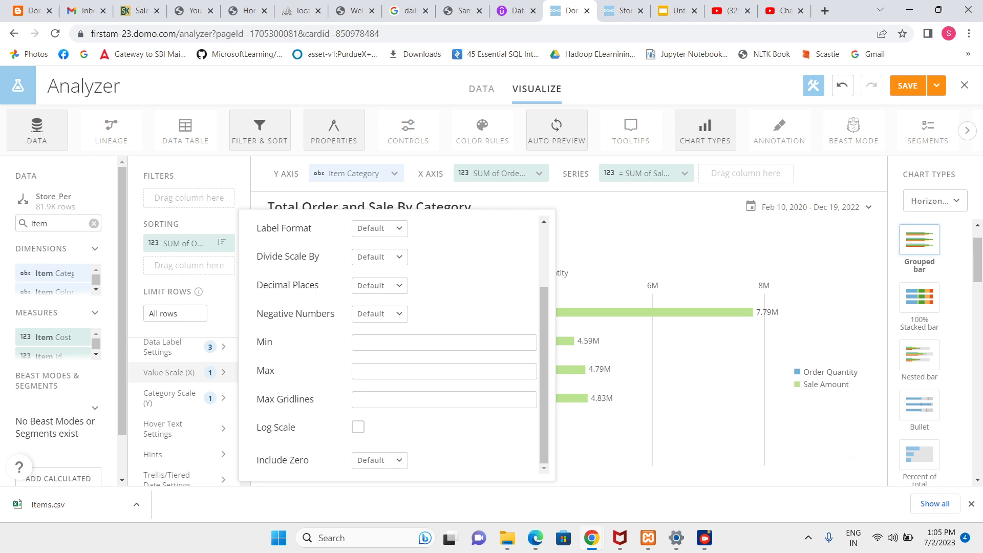
scroll(397, 343, "up", 2)
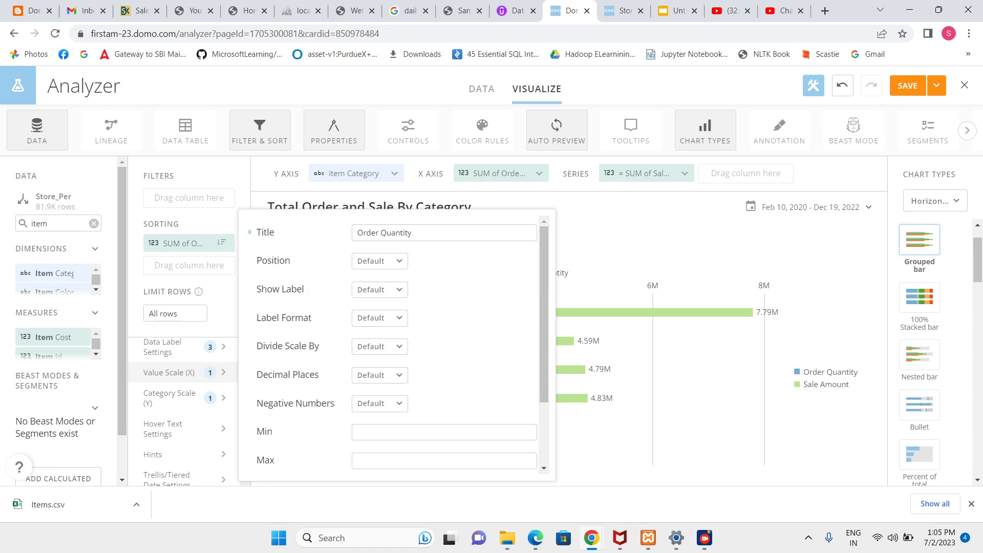
left_click(639, 427)
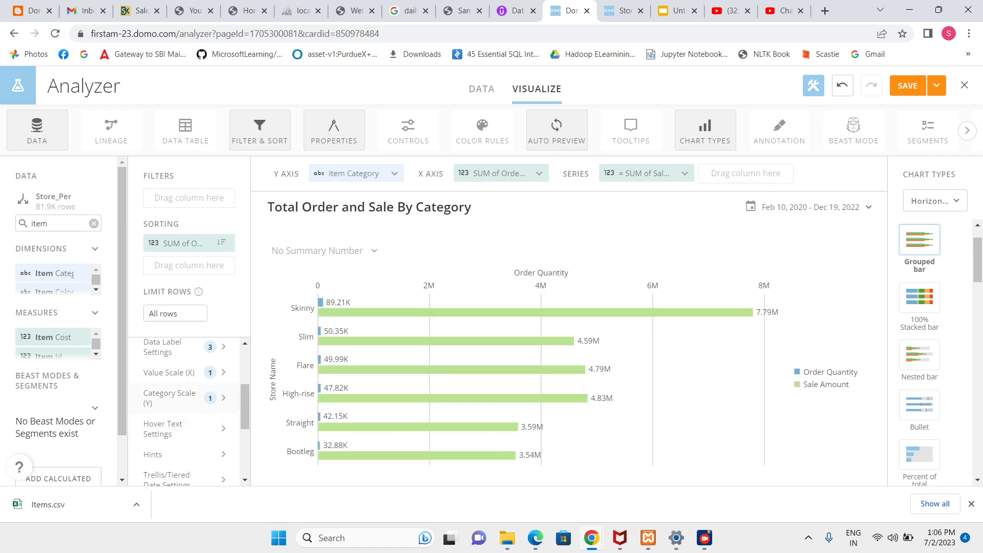
scroll(185, 410, "up", 2)
scroll(184, 410, "up", 2)
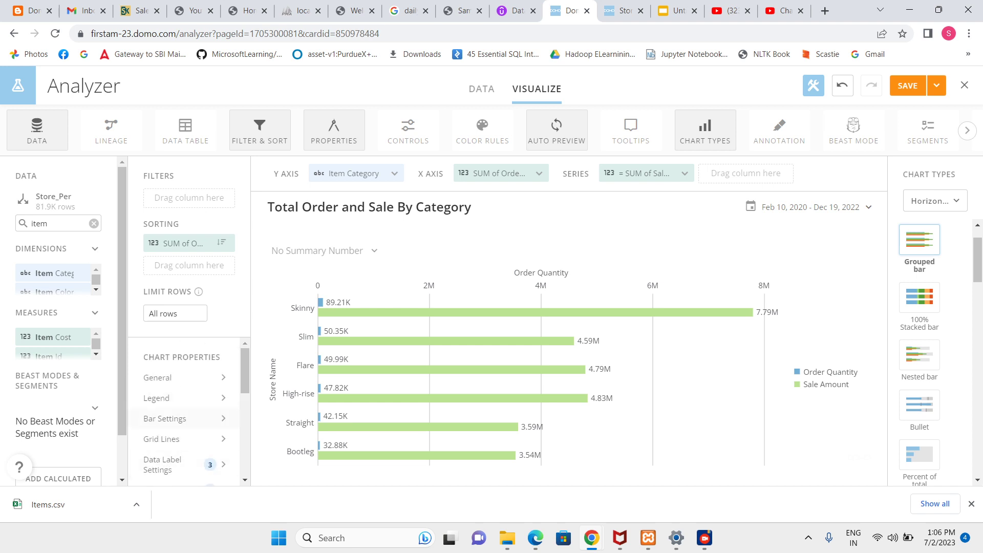
scroll(184, 418, "down", 5)
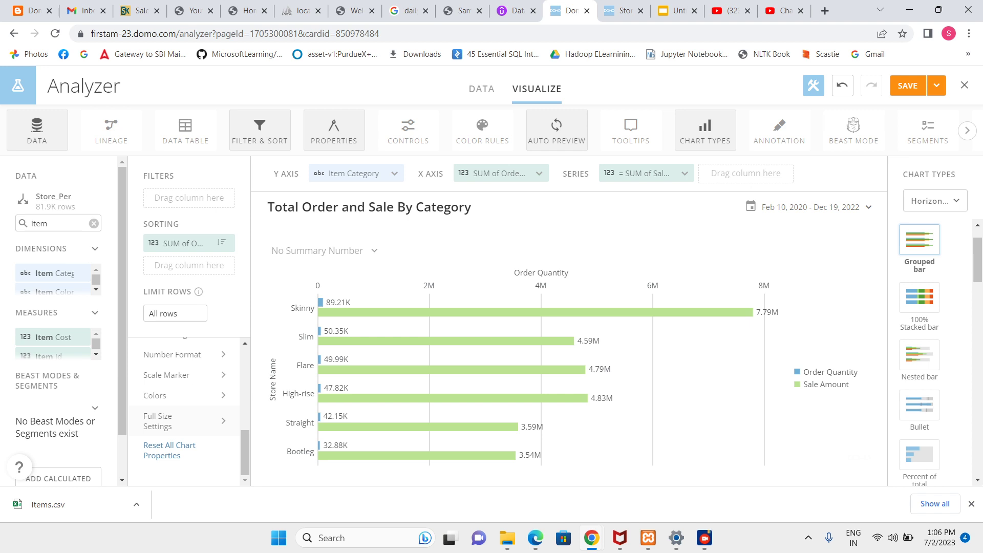
- Return the category card to the vertical grouped bar chart type, briefly toggling the Order Quantity series in the legend
left_click(935, 201)
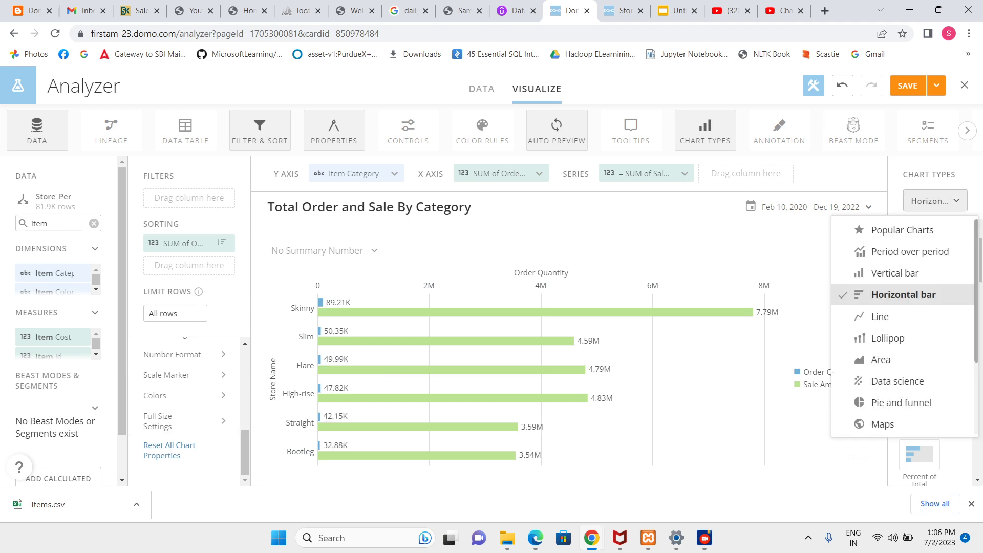
left_click(895, 273)
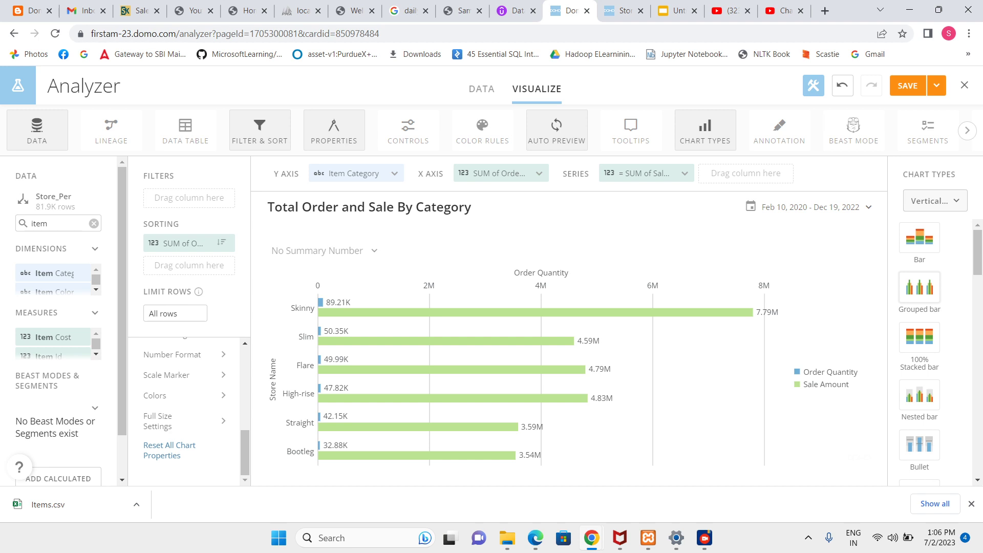
left_click(826, 372)
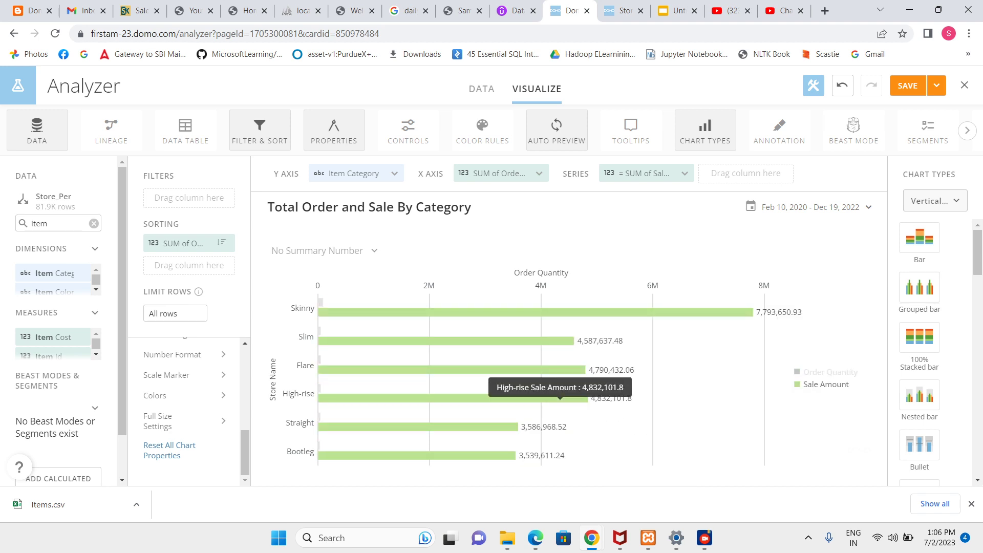
left_click(827, 371)
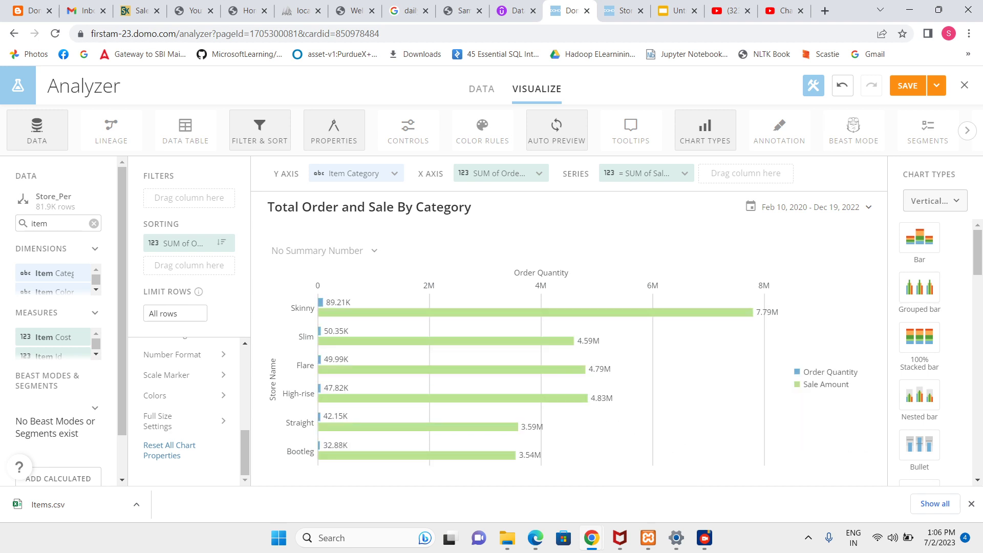
left_click(920, 287)
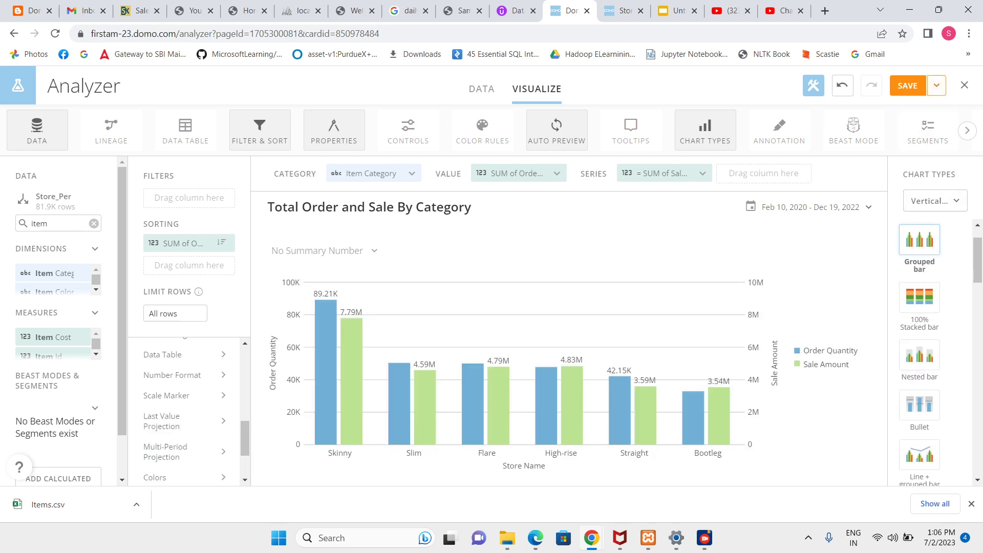
- Save the category card and save a copy of it titled "Total Order and Sale By Product" on the Sales and Performance dashboard
left_click(936, 86)
left_click(892, 158)
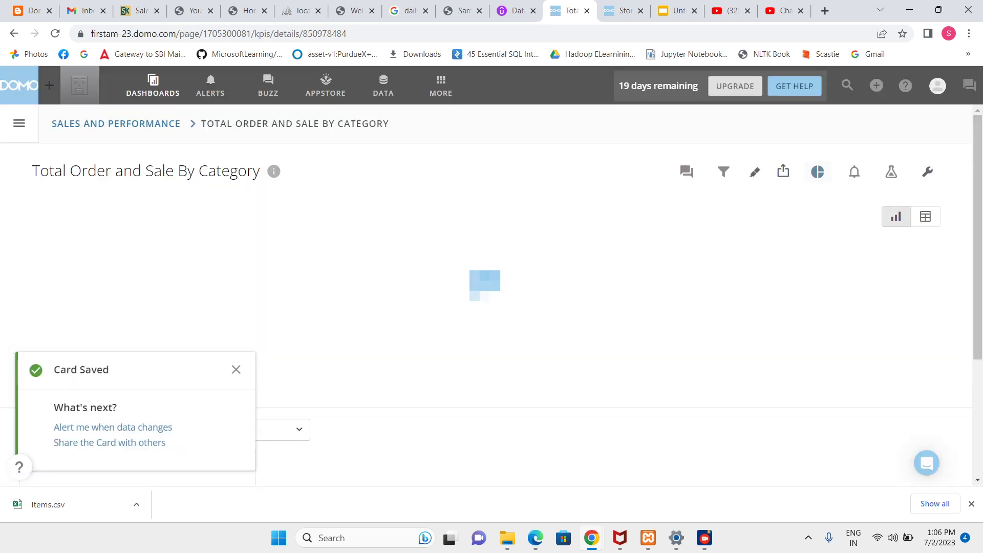
left_click(927, 172)
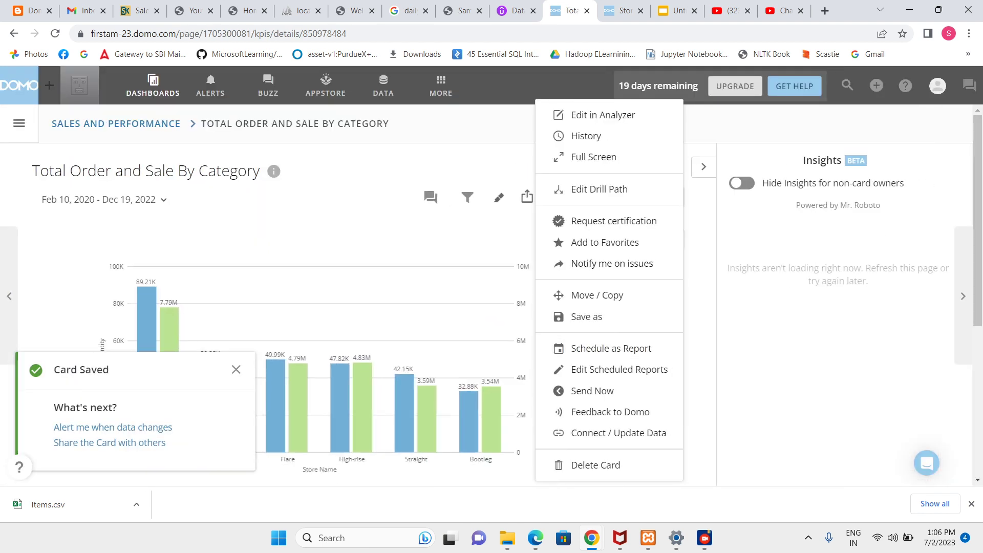
left_click(584, 318)
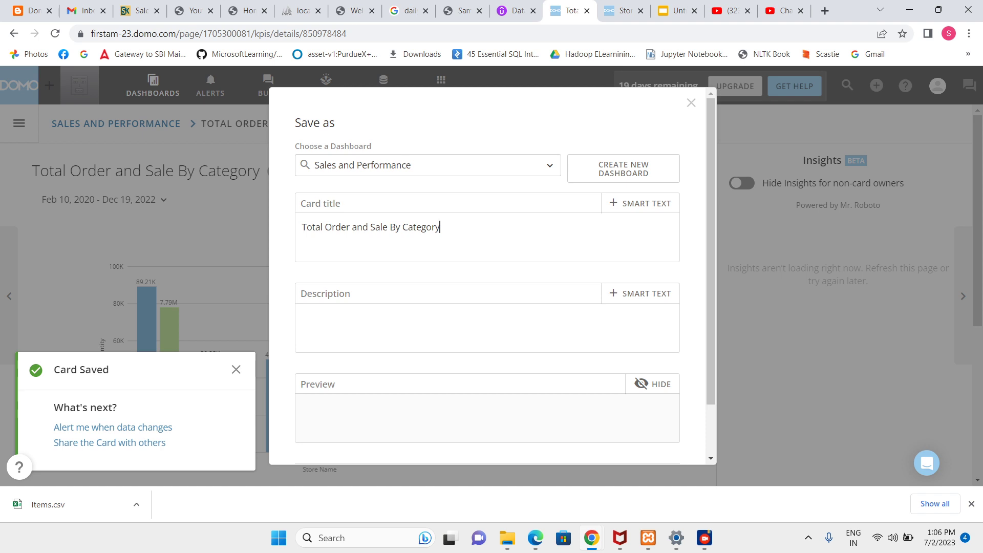
key("BackSpace")
key("BackSpace")
key("BackSpace")
key("BackSpace")
key("BackSpace")
key("BackSpace")
key("BackSpace")
key("BackSpace")
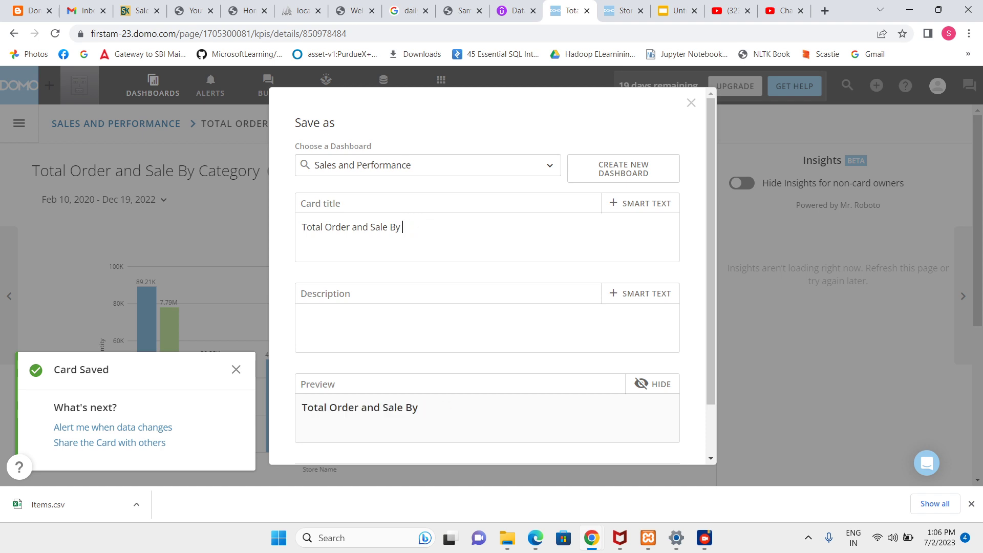
type("Product")
scroll(487, 277, "down", 2)
left_click(662, 428)
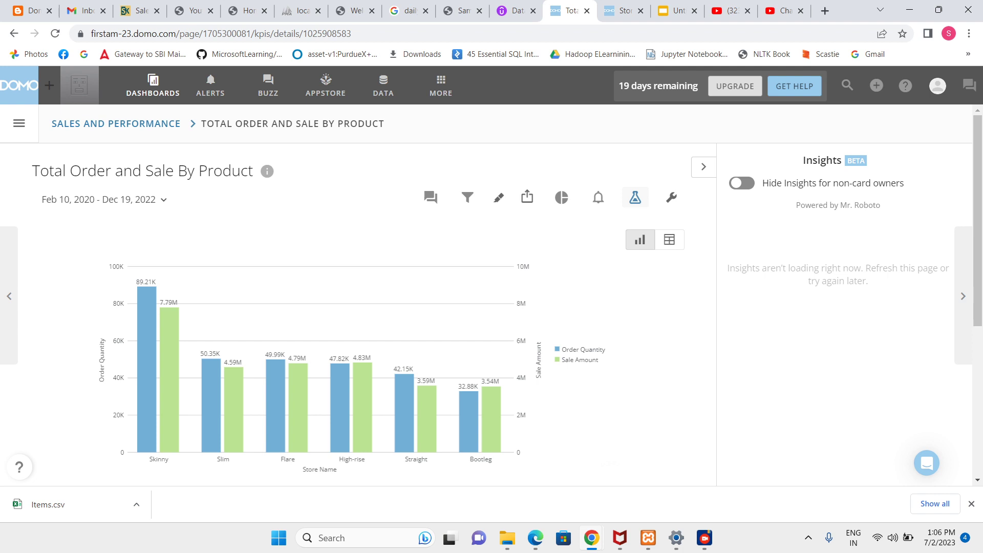
- Edit the product card in Analyzer and replace Item Category with the Name dimension as the chart's category
left_click(635, 198)
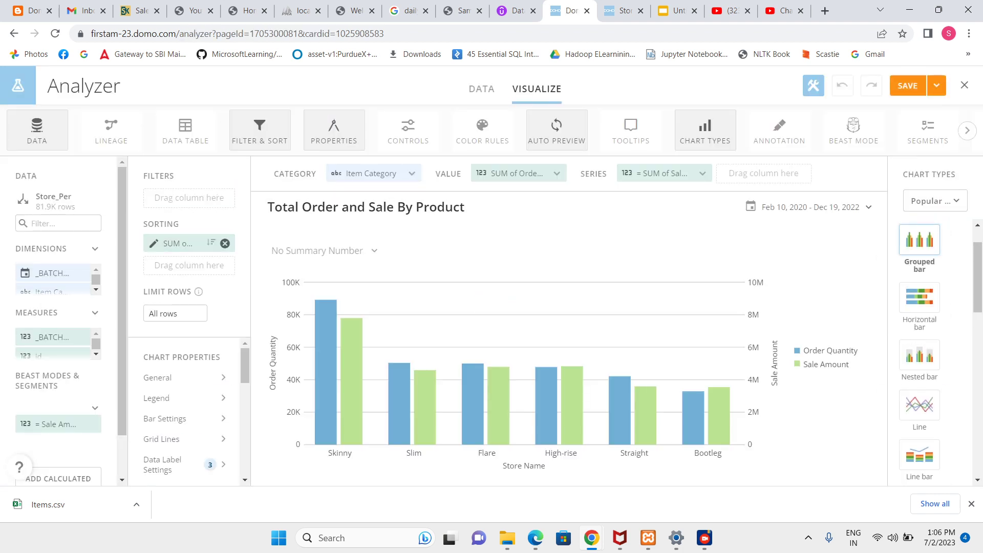
type("Name")
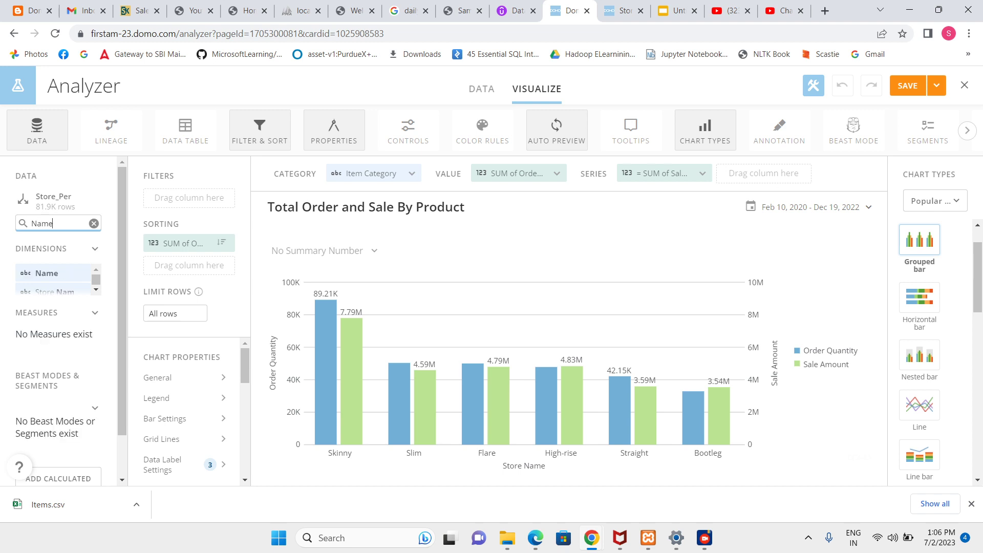
left_click_drag(53, 273, 373, 173)
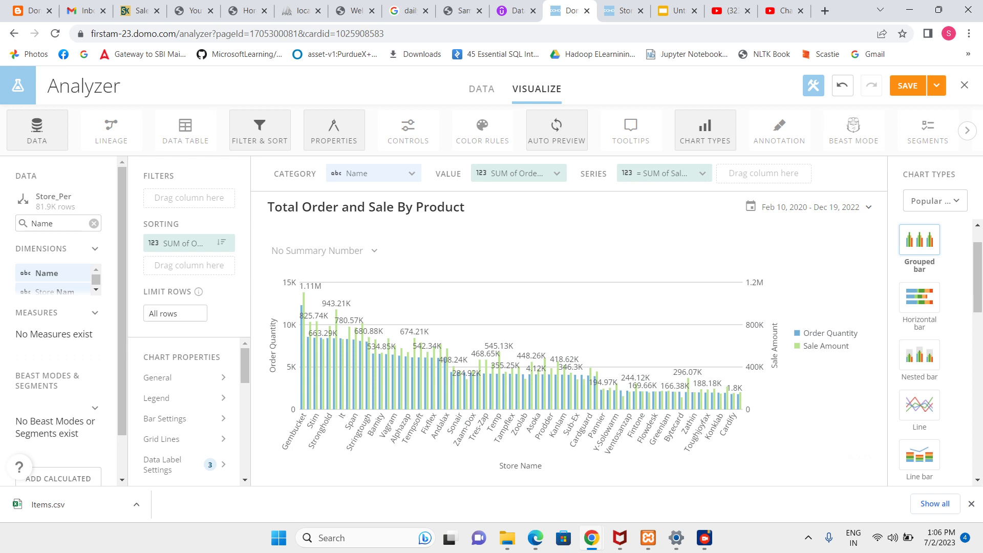
- Try the horizontal bar chart type for the product card
scroll(920, 333, "up", 1)
left_click(935, 201)
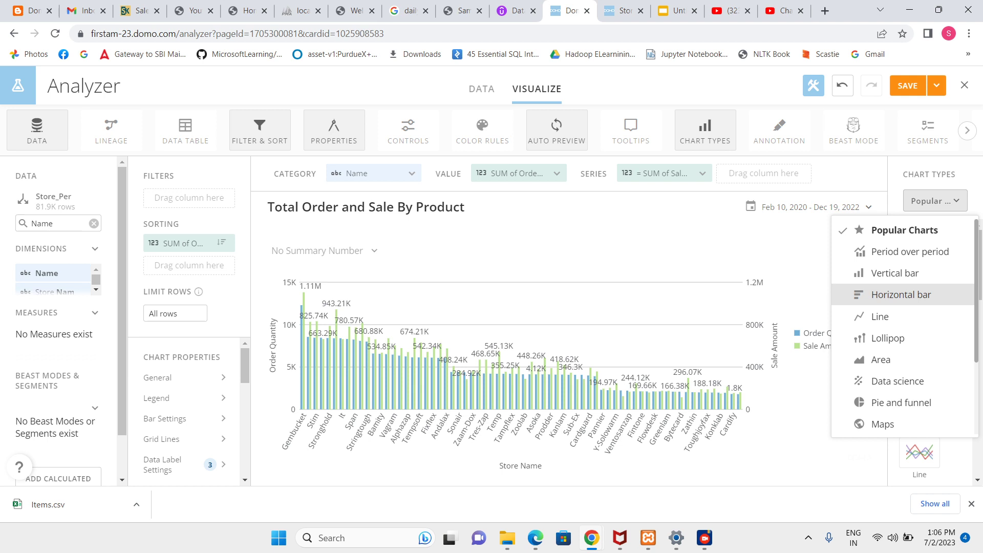
left_click(901, 295)
left_click(919, 237)
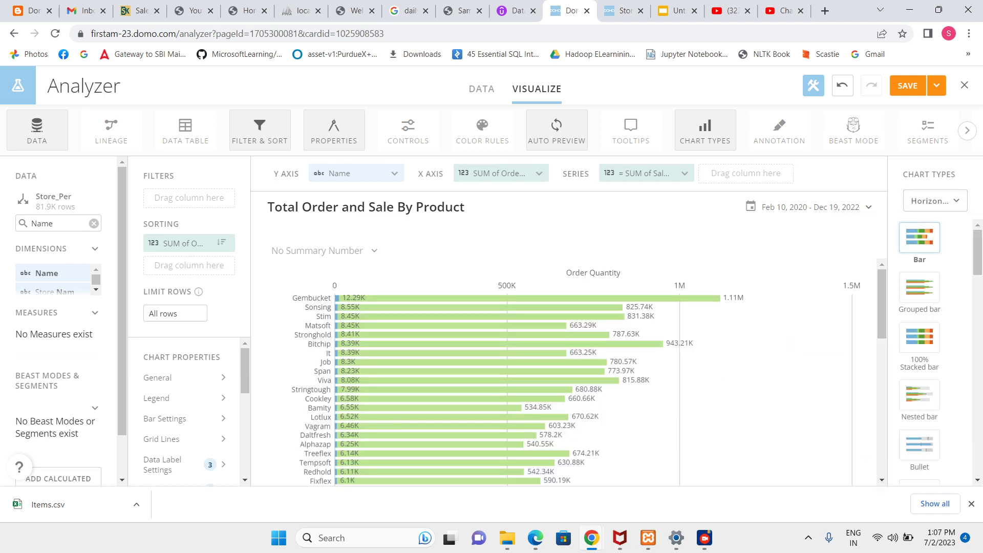
- Browse the horizontal bar chart variants and try the grouped bar for the product card
scroll(563, 379, "down", 4)
scroll(563, 379, "up", 4)
scroll(920, 348, "down", 5)
scroll(920, 353, "down", 5)
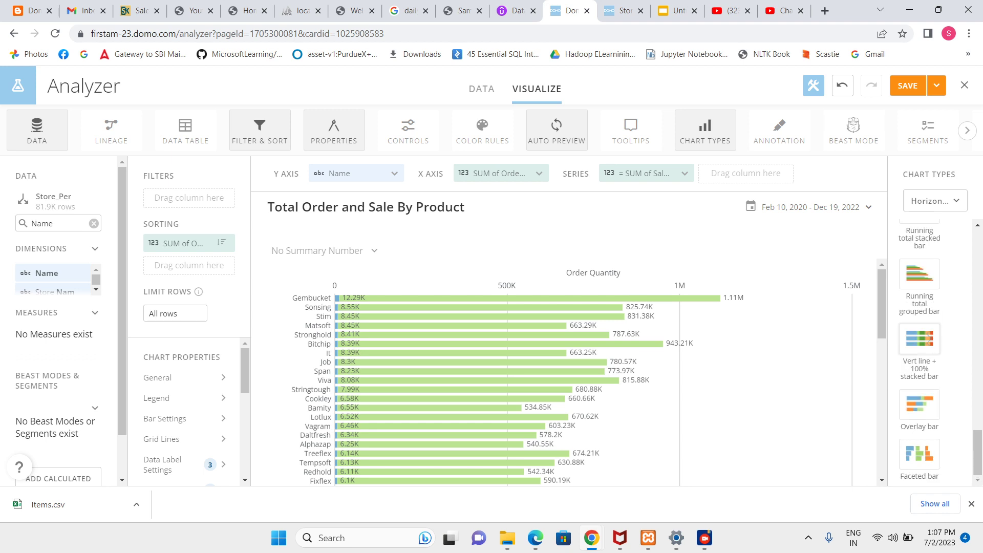
scroll(920, 348, "up", 8)
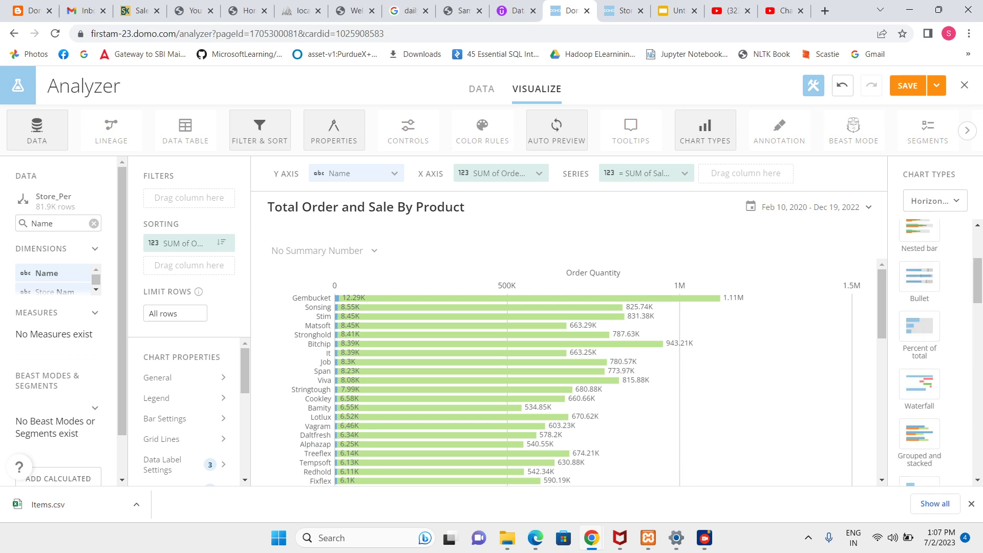
scroll(920, 349, "up", 3)
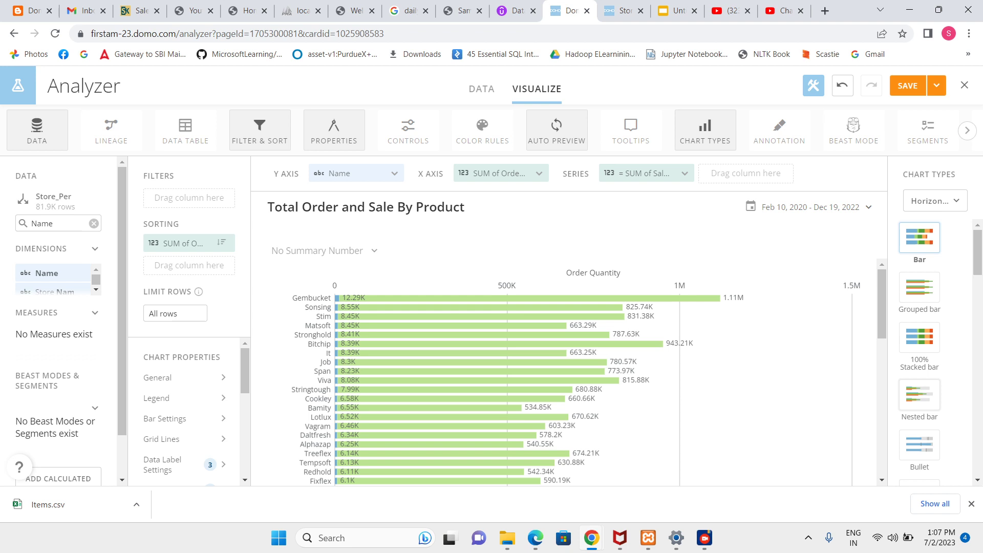
left_click(920, 287)
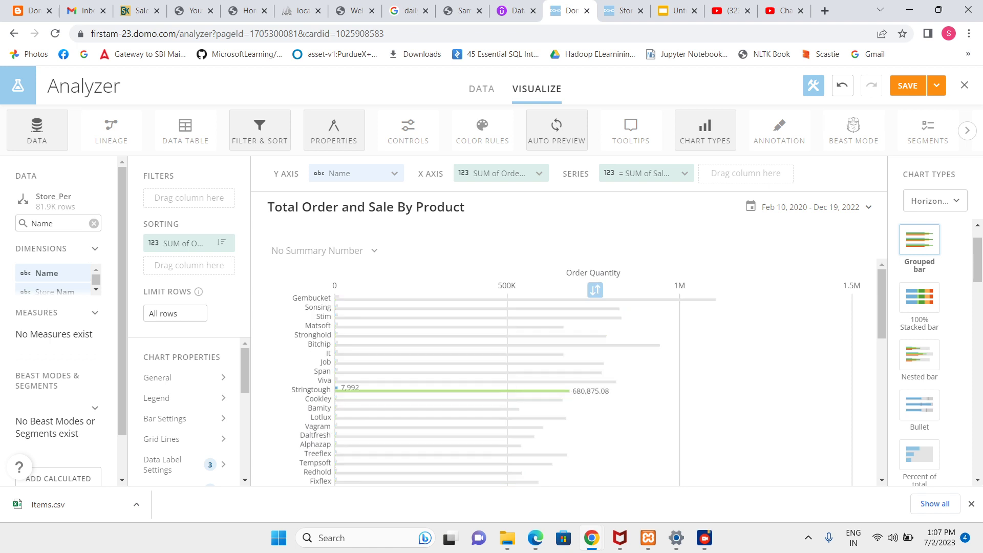
- Change the product card's chart type to vertical grouped bar
left_click(934, 201)
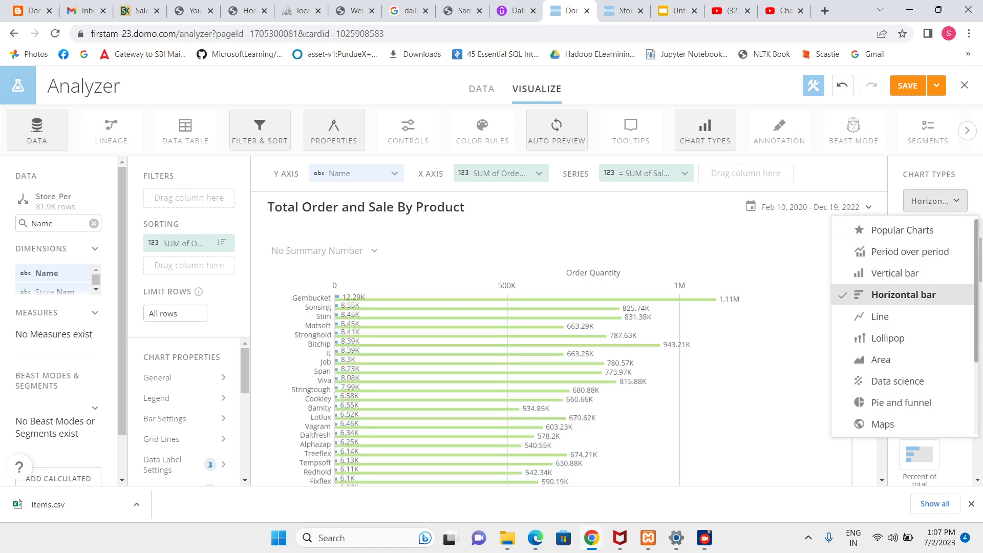
left_click(899, 273)
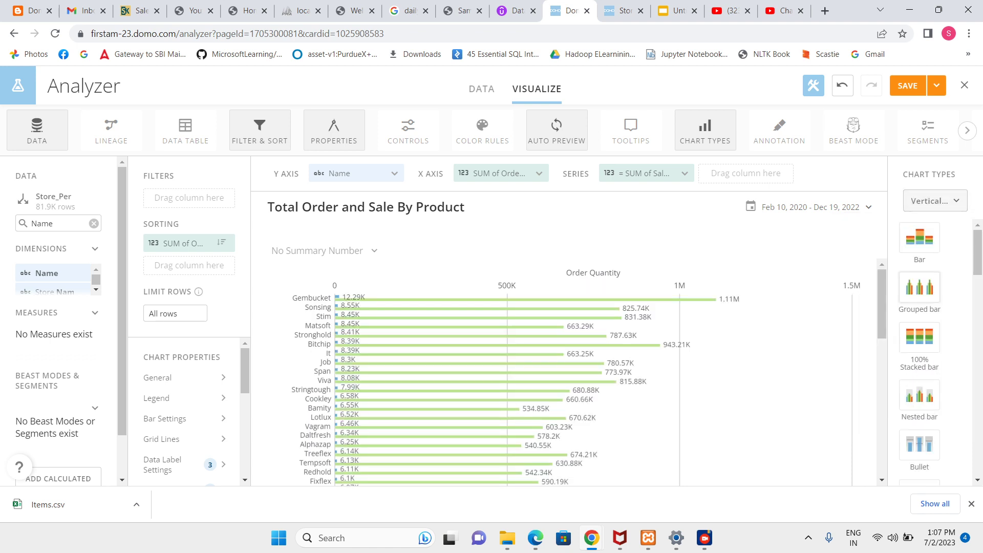
left_click(920, 286)
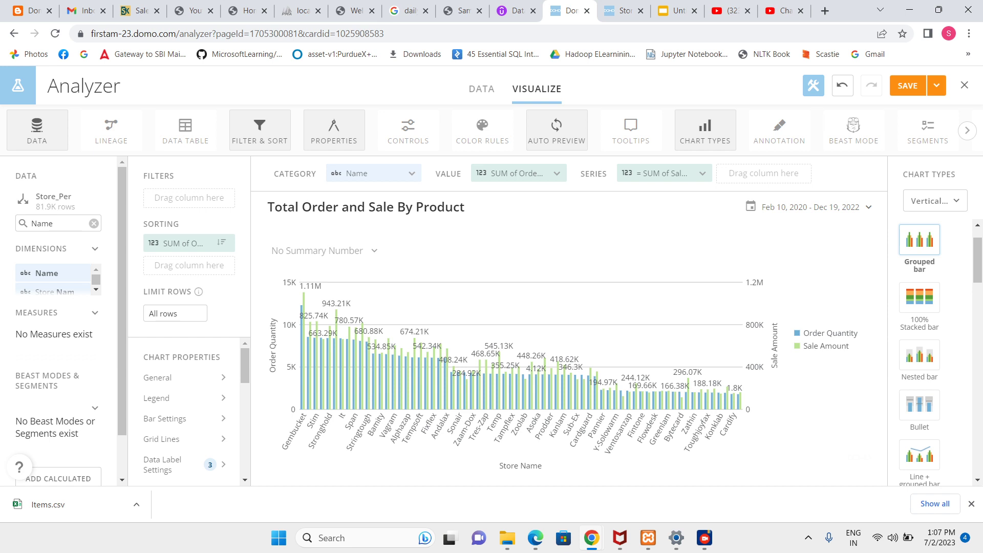
- Save and close the product card, and check the Cards and Dashboard outline in the Google Slides presentation
left_click(936, 86)
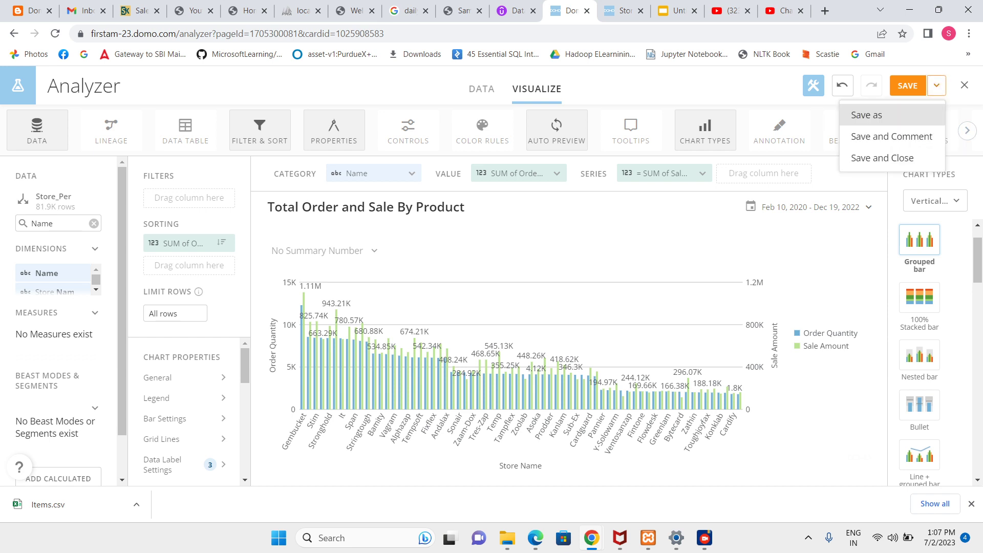
left_click(882, 158)
left_click(677, 10)
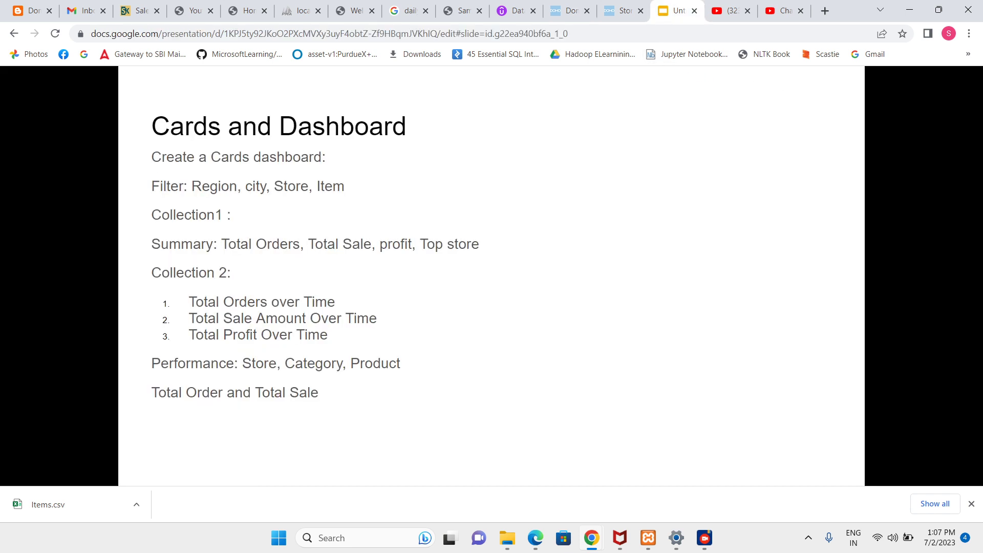
key("ctrl+shift+Tab")
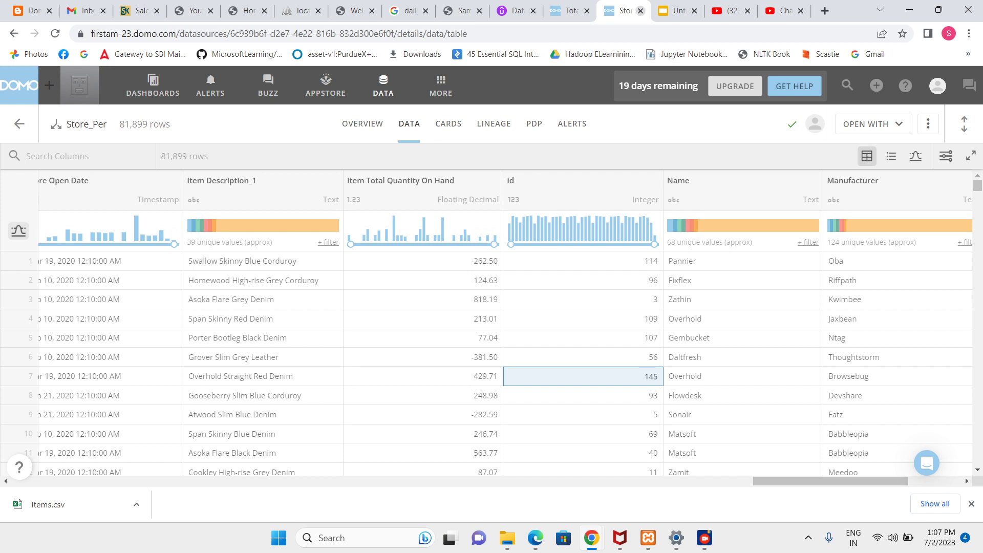
key("ctrl+shift+Tab")
left_click(704, 538)
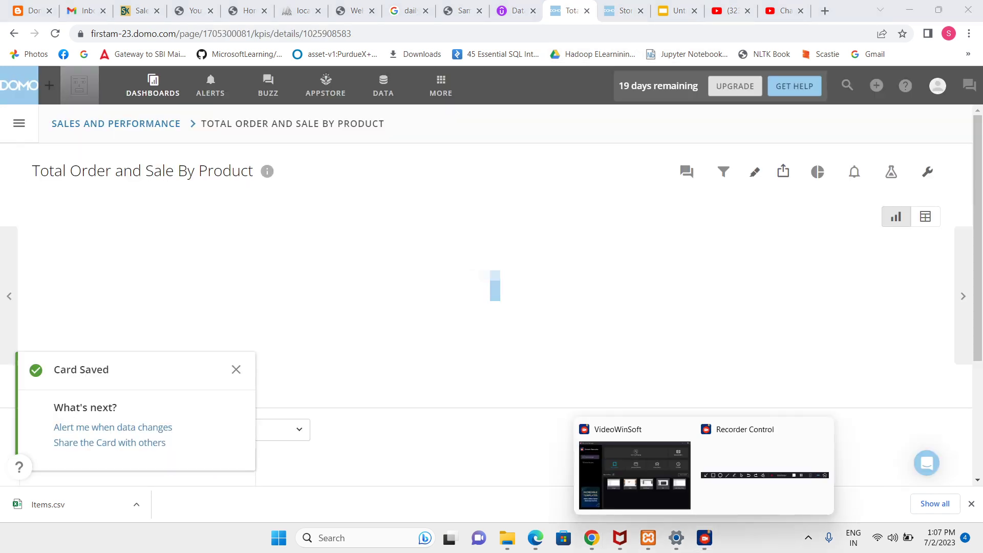
left_click(766, 466)
left_click(652, 482)
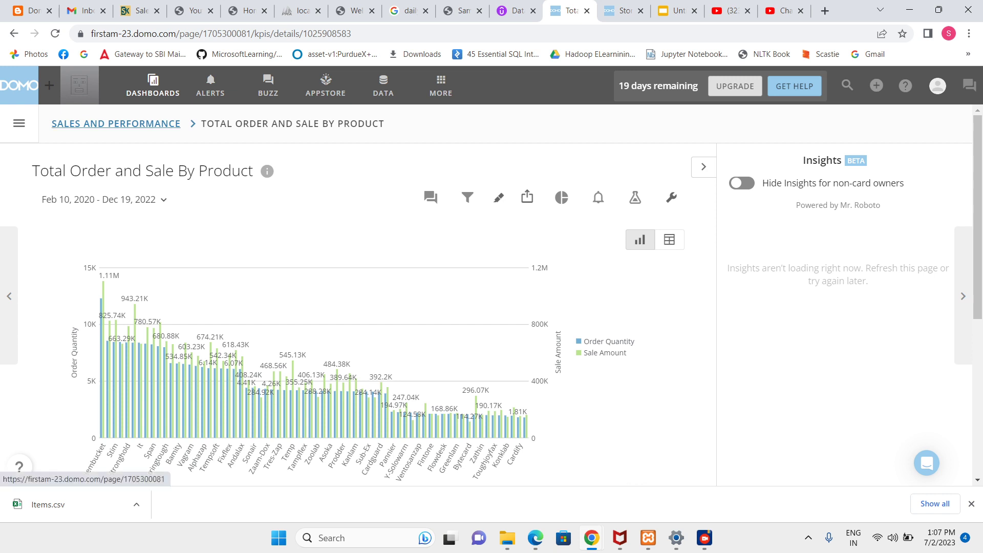
- Return to the Sales and Performance dashboard and start editing its layout
left_click(116, 124)
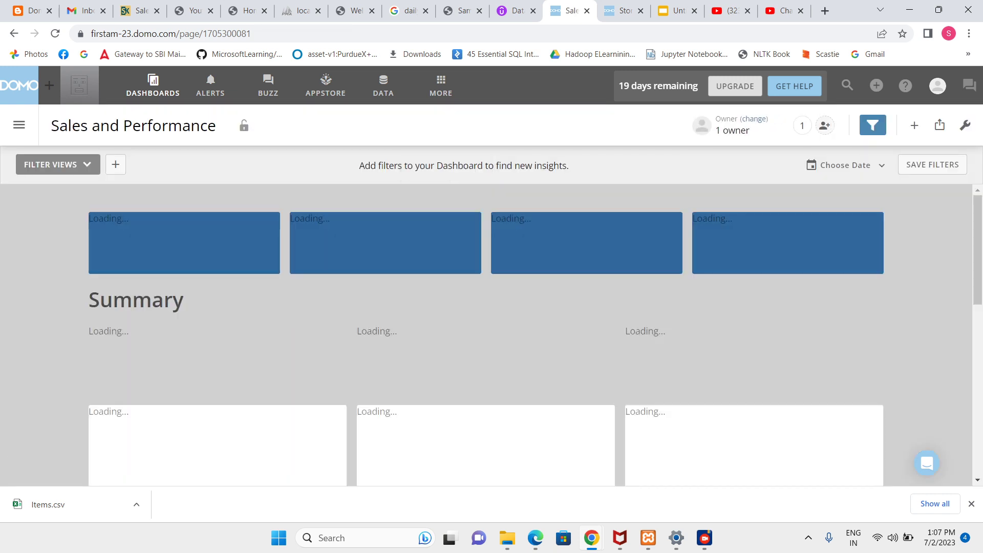
scroll(485, 333, "down", 5)
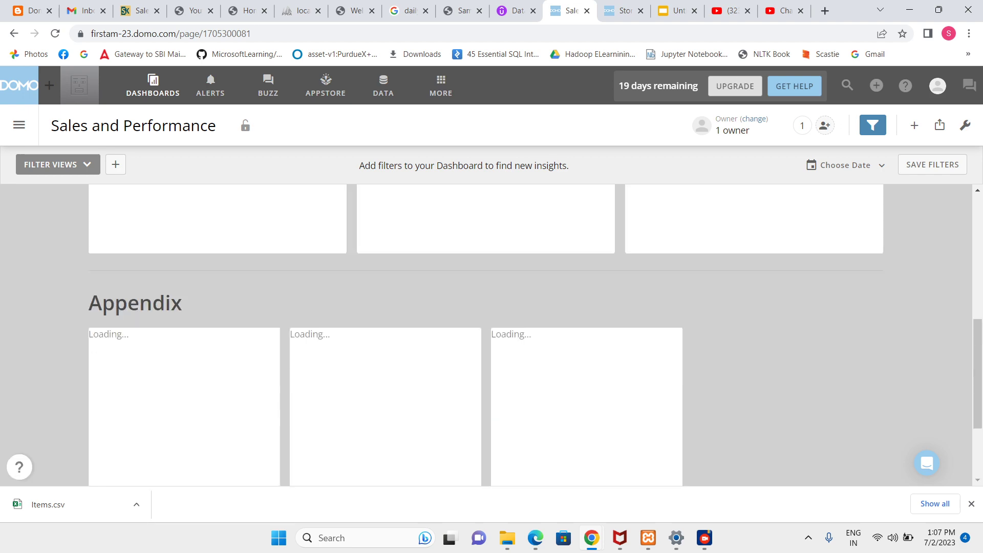
scroll(485, 333, "up", 6)
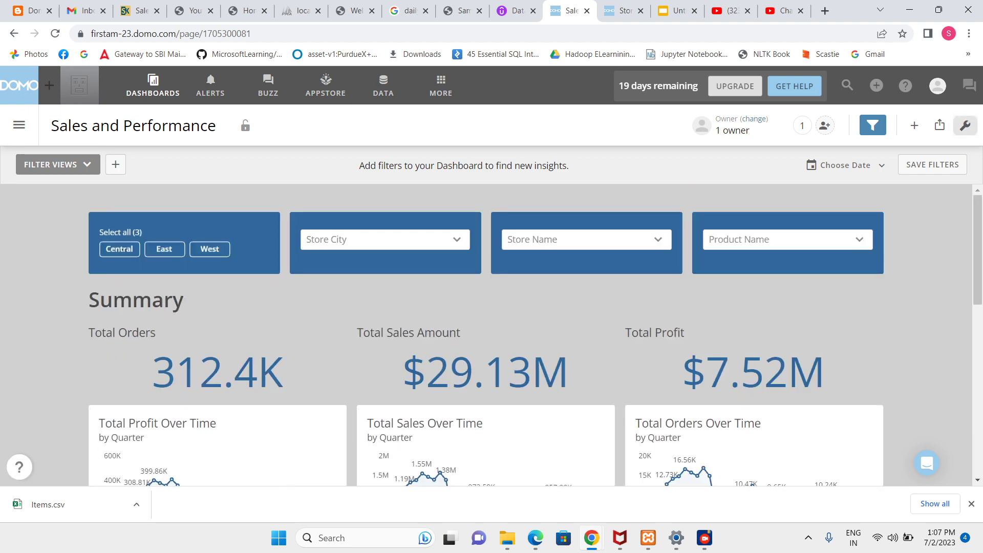
left_click(965, 125)
left_click(887, 158)
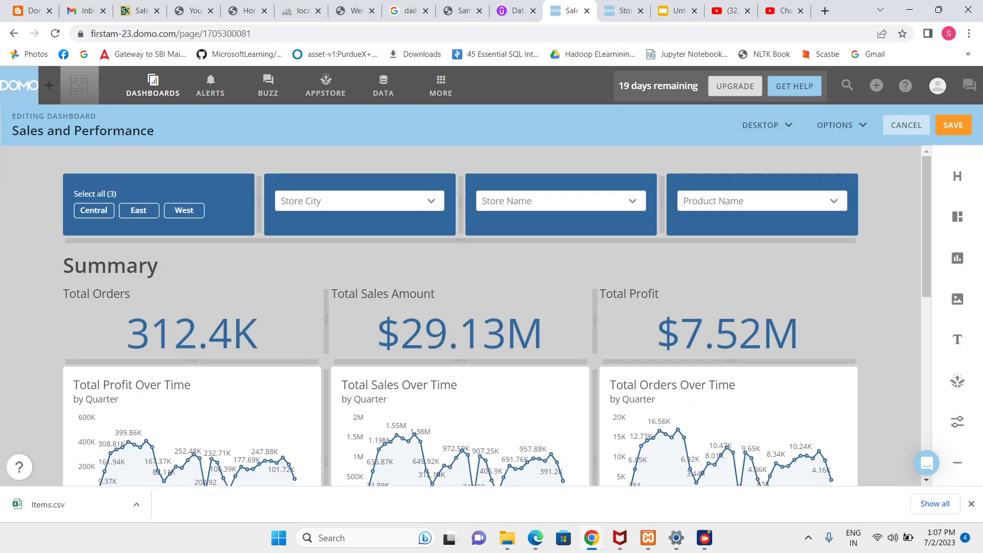
- Insert a single-block layout between the row of over-time charts and the Appendix
scroll(461, 316, "down", 7)
scroll(461, 316, "up", 3)
scroll(485, 307, "up", 3)
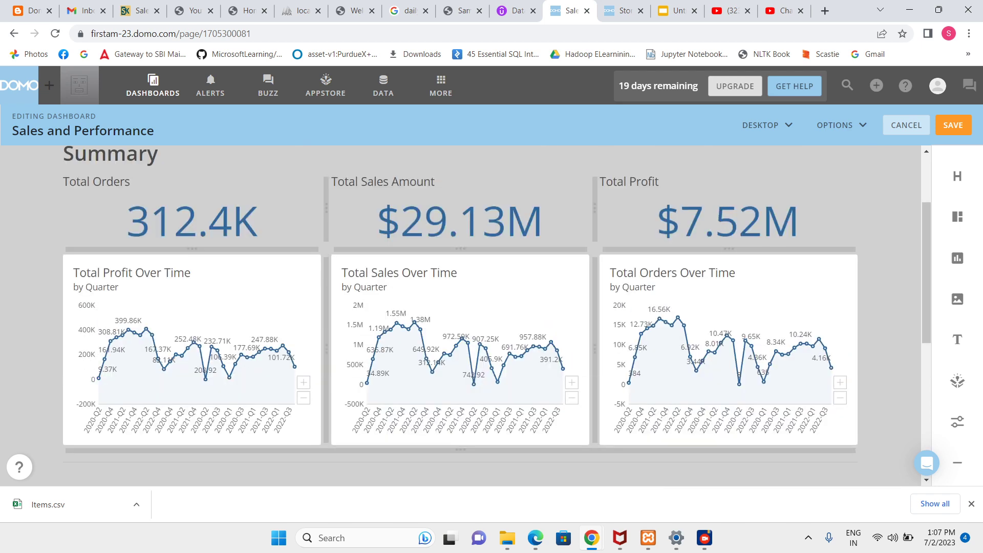
scroll(485, 307, "down", 3)
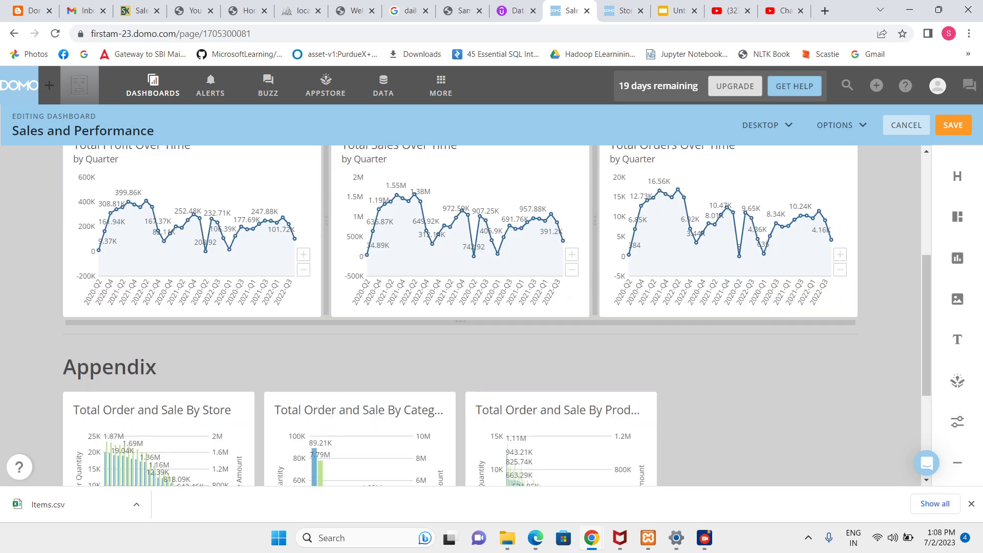
left_click_drag(957, 217, 460, 333)
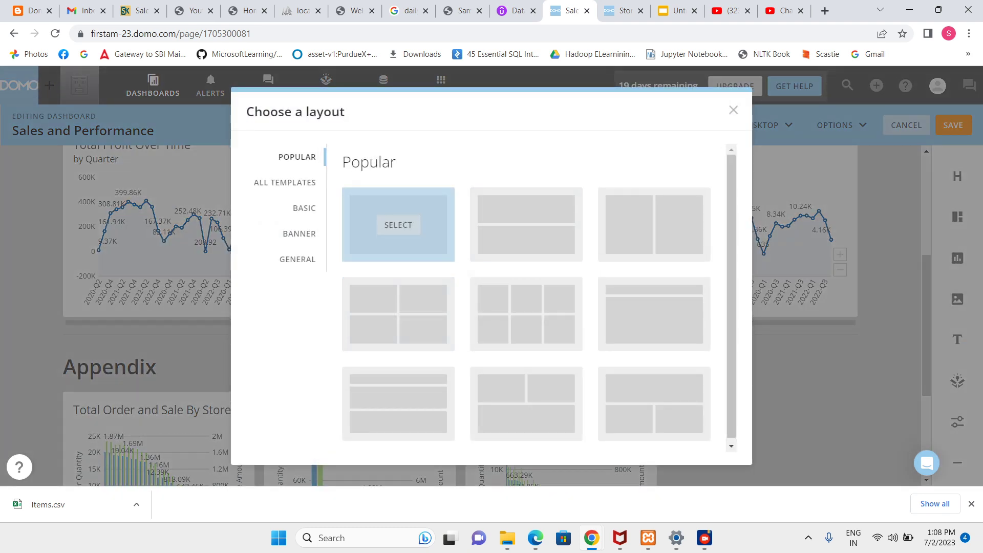
left_click(398, 225)
- Move the store, category and product cards from the Appendix into three side-by-side slots in the new layout
scroll(195, 313, "down", 5)
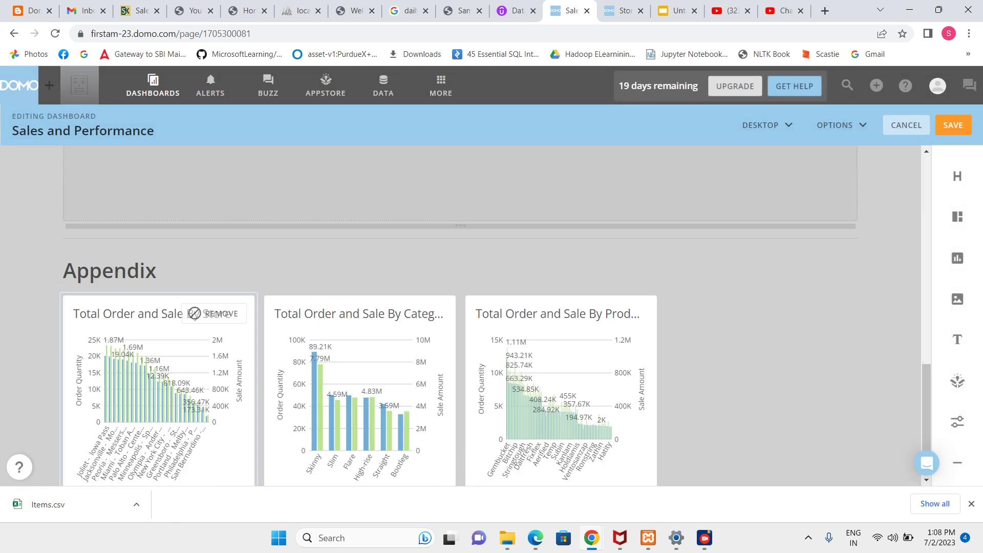
left_click_drag(195, 314, 583, 219)
scroll(171, 301, "down", 1)
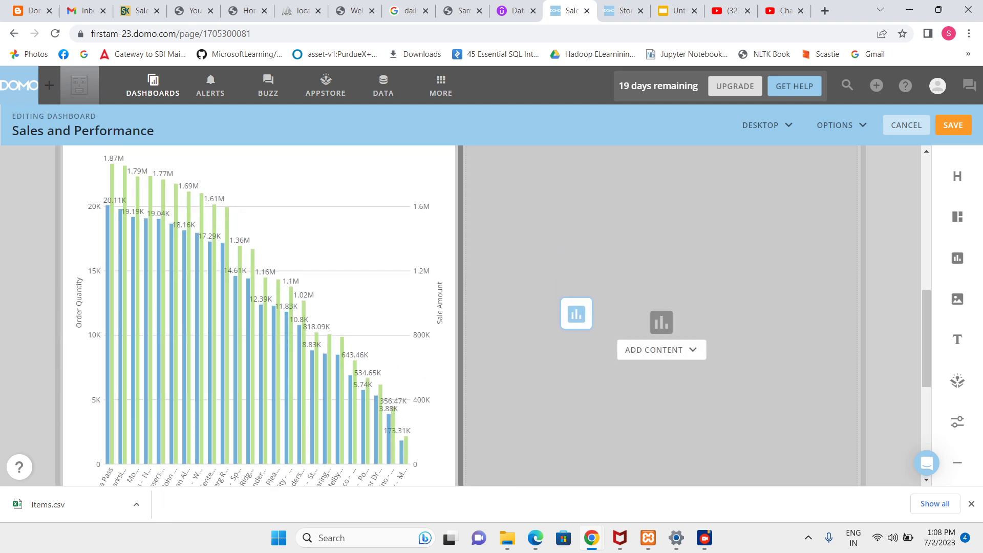
left_click_drag(577, 314, 577, 318)
scroll(578, 318, "down", 5)
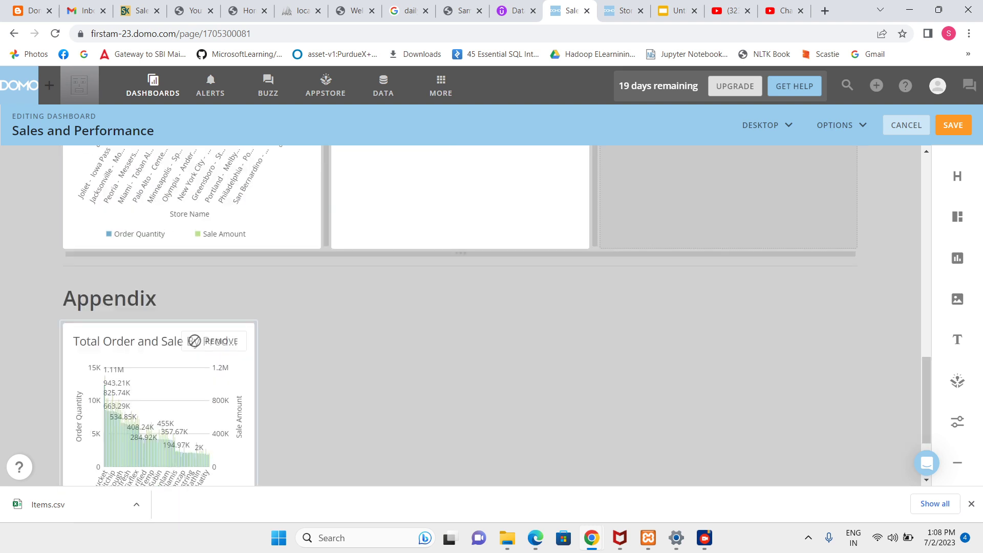
left_click_drag(158, 348, 713, 316)
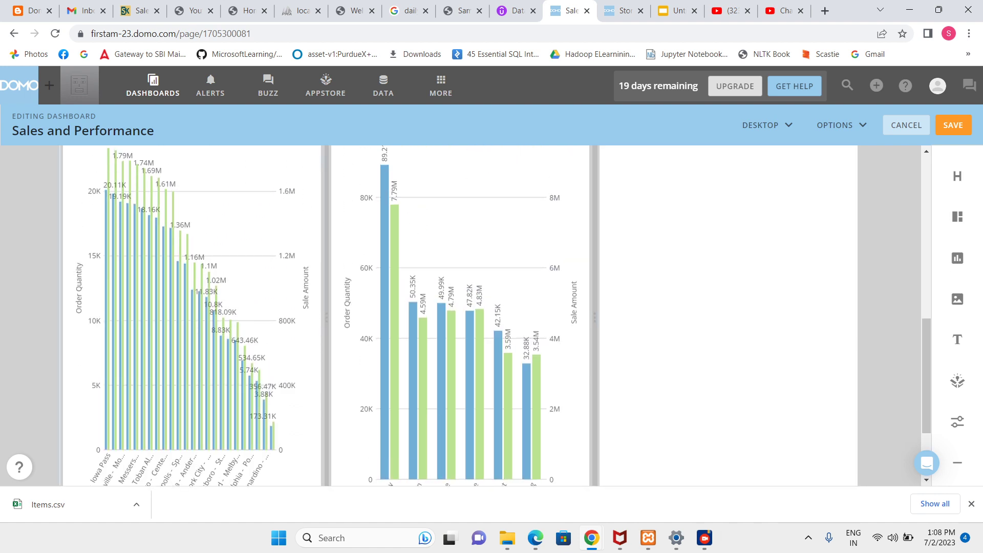
- Reduce the height of the row holding the three Total Order and Sale cards
scroll(460, 315, "down", 3)
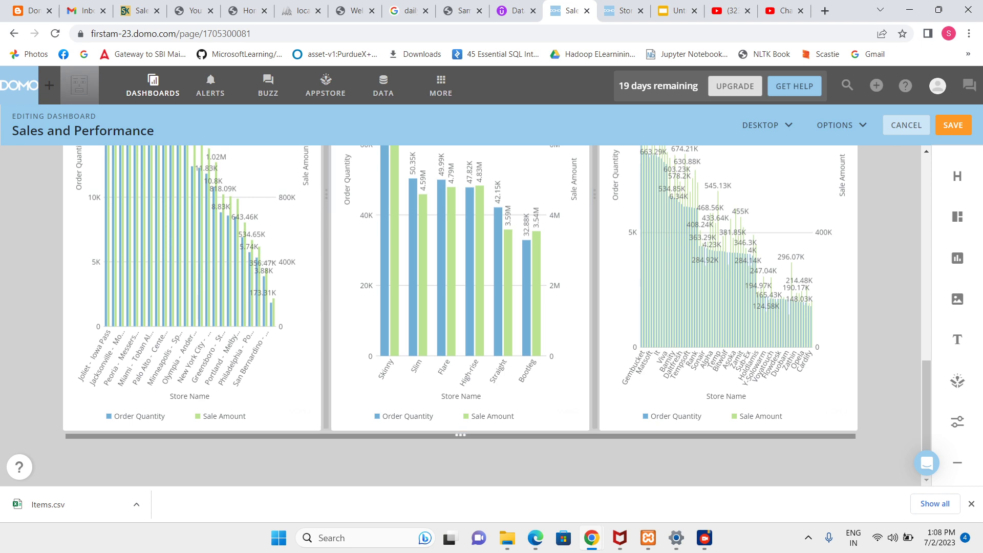
left_click_drag(460, 435, 460, 303)
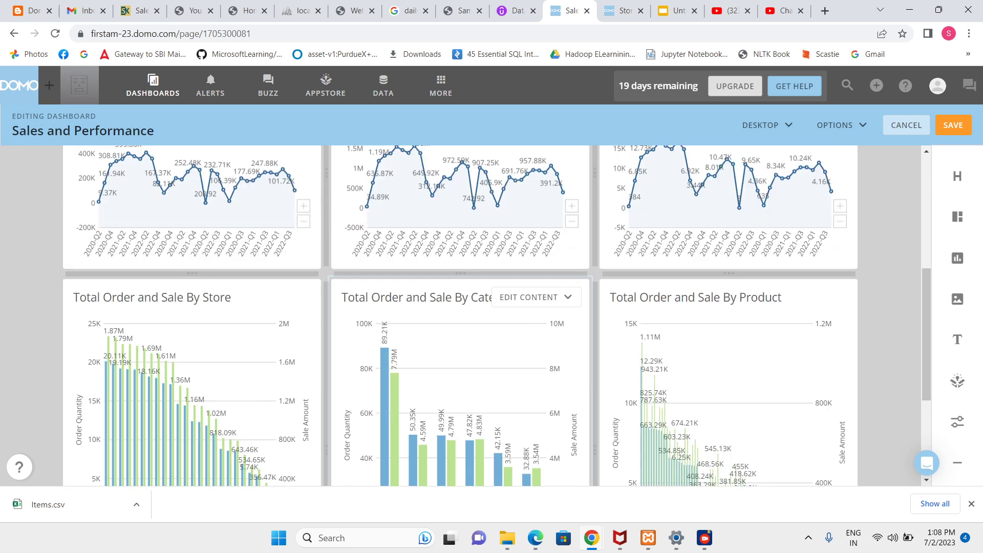
scroll(460, 316, "down", 3)
scroll(460, 316, "down", 1)
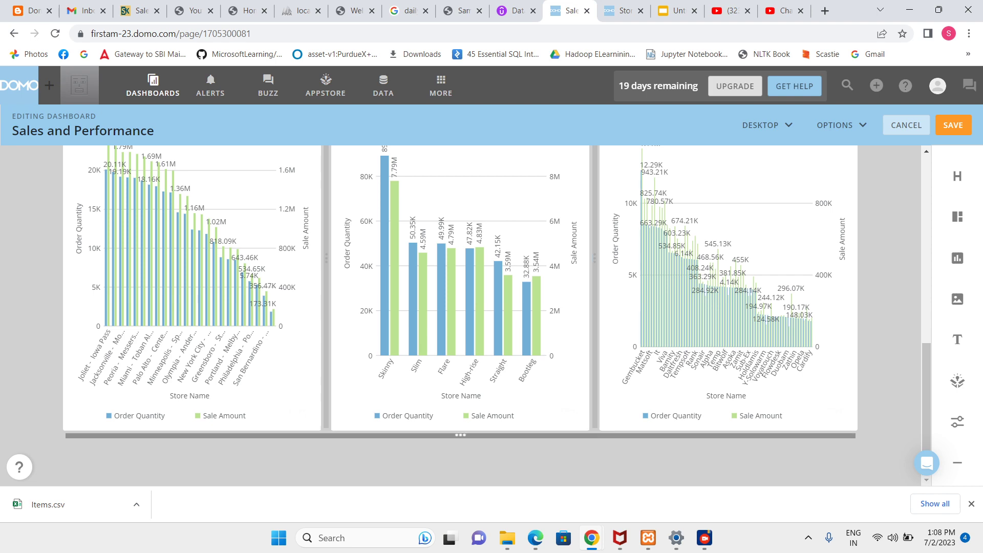
left_click_drag(461, 435, 460, 351)
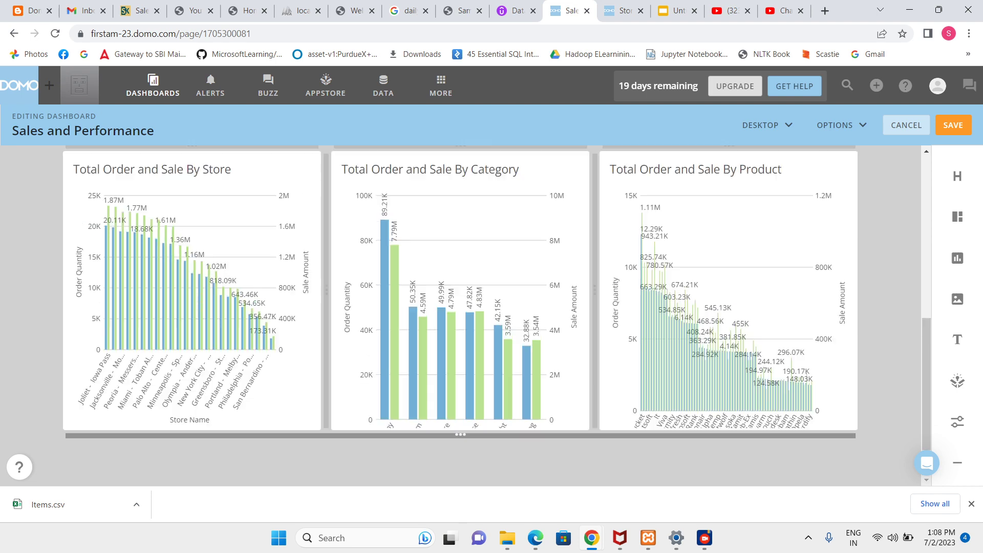
scroll(460, 352, "up", 3)
scroll(461, 352, "down", 3)
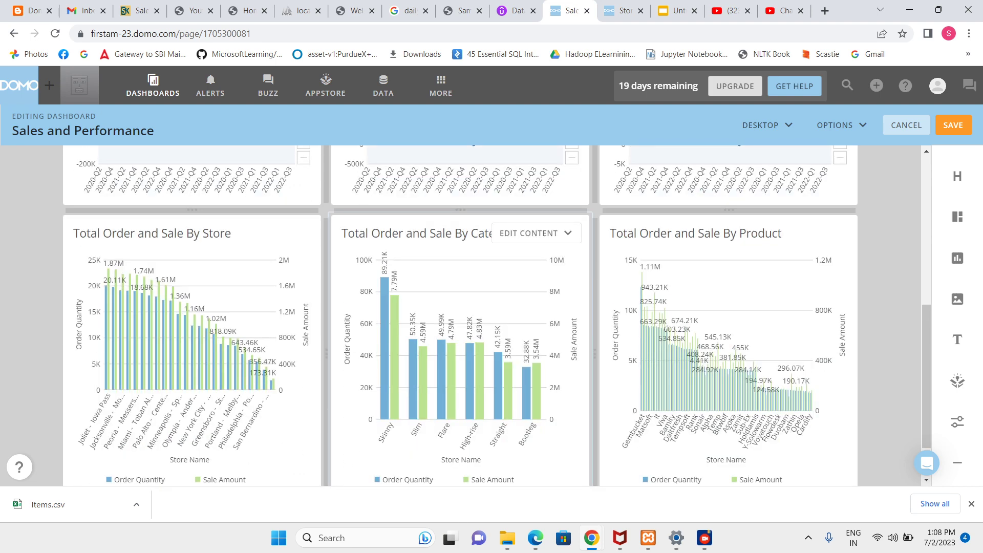
scroll(460, 352, "up", 1)
scroll(460, 352, "up", 1)
scroll(461, 351, "down", 2)
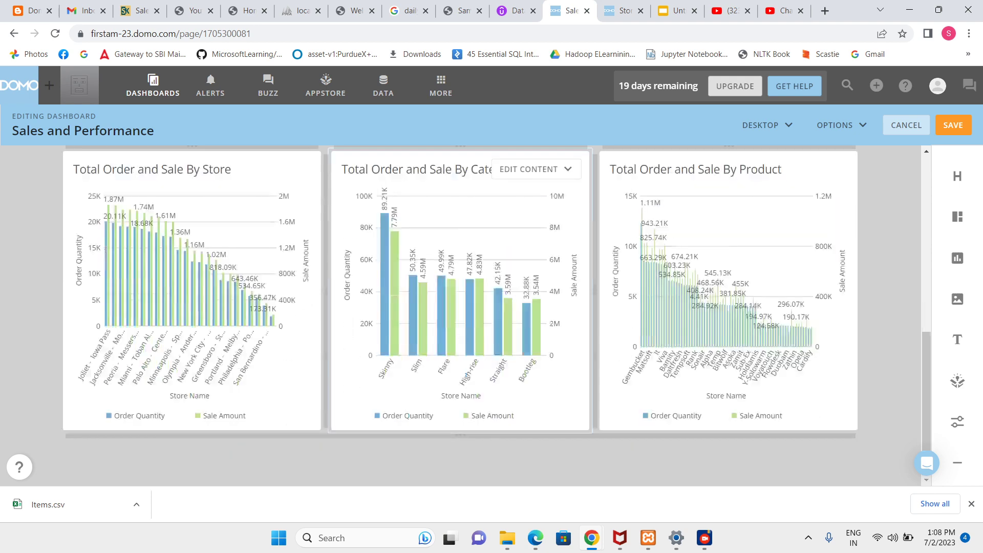
scroll(460, 316, "up", 4)
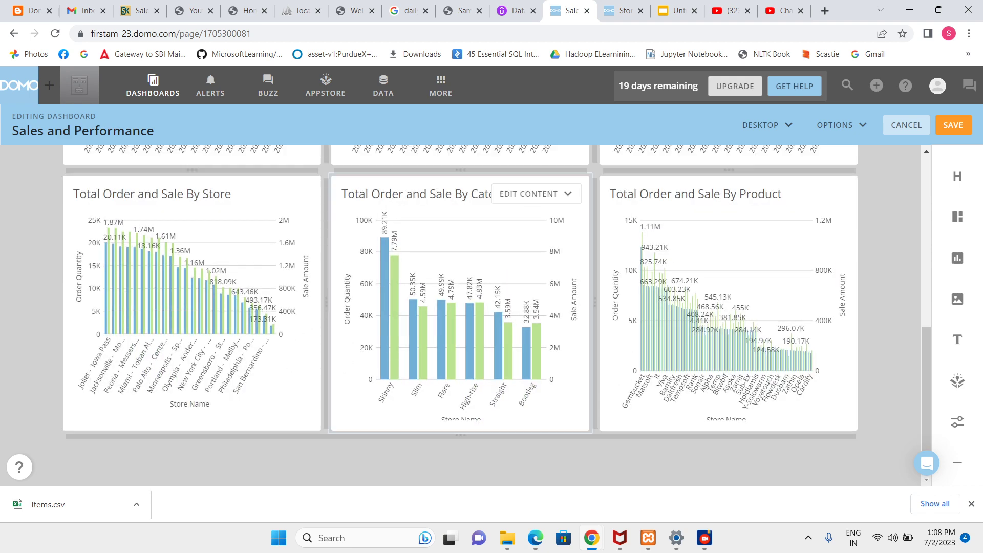
scroll(461, 315, "up", 4)
scroll(460, 315, "down", 6)
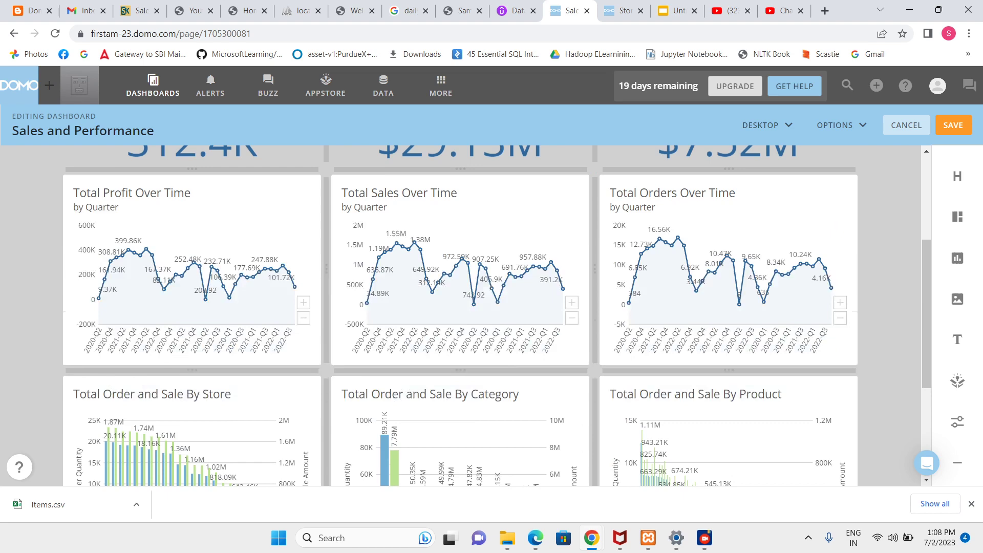
- Add a header reading "Performance" above the row of Total Order and Sale cards
left_click_drag(958, 176, 136, 423)
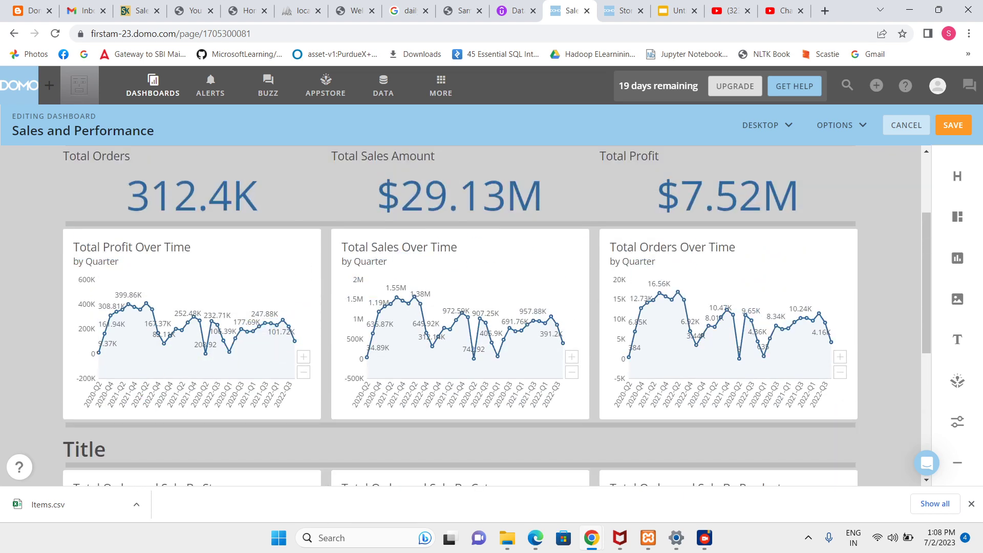
scroll(136, 424, "down", 3)
left_click(104, 323)
key("BackSpace")
key("BackSpace")
key("BackSpace")
key("BackSpace")
key("BackSpace")
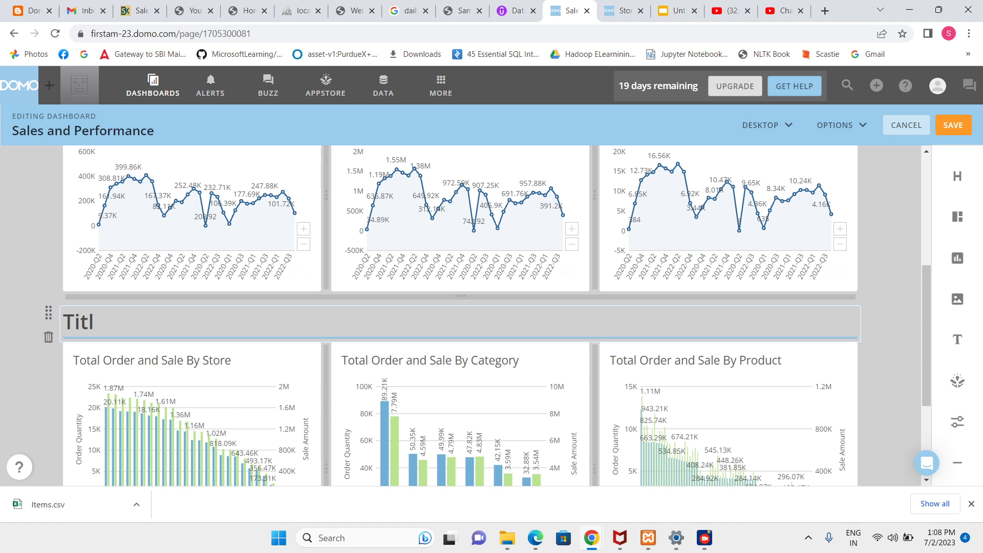
type("Perform")
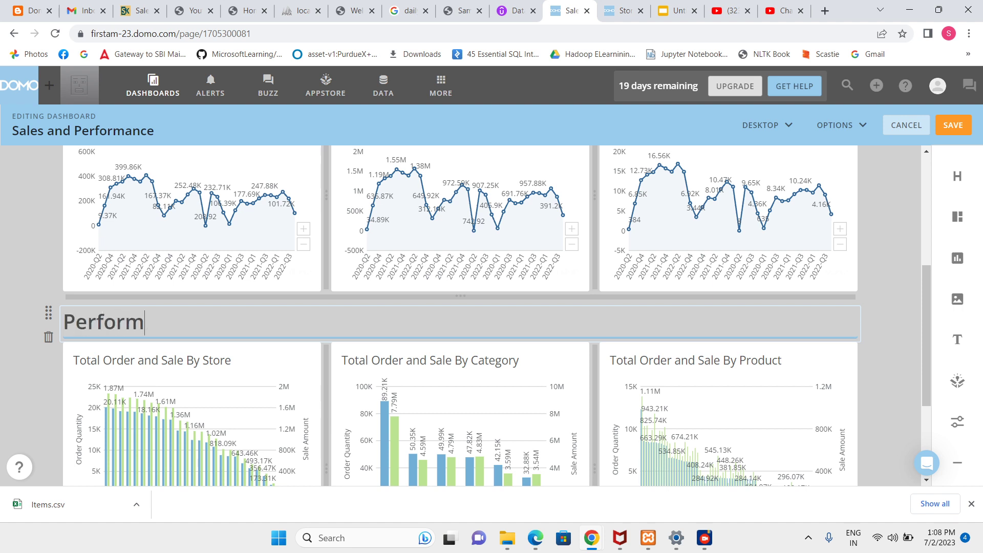
type("ance")
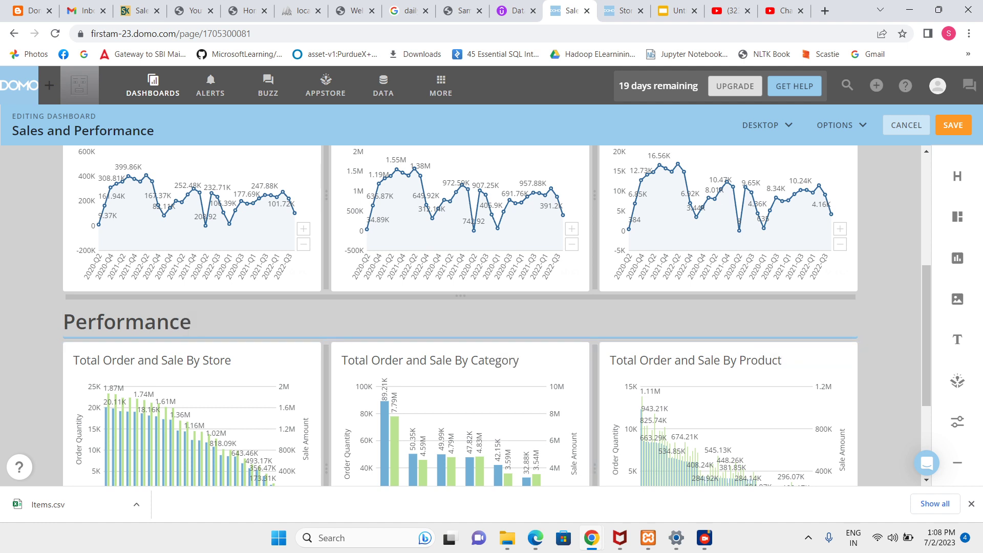
key("Return")
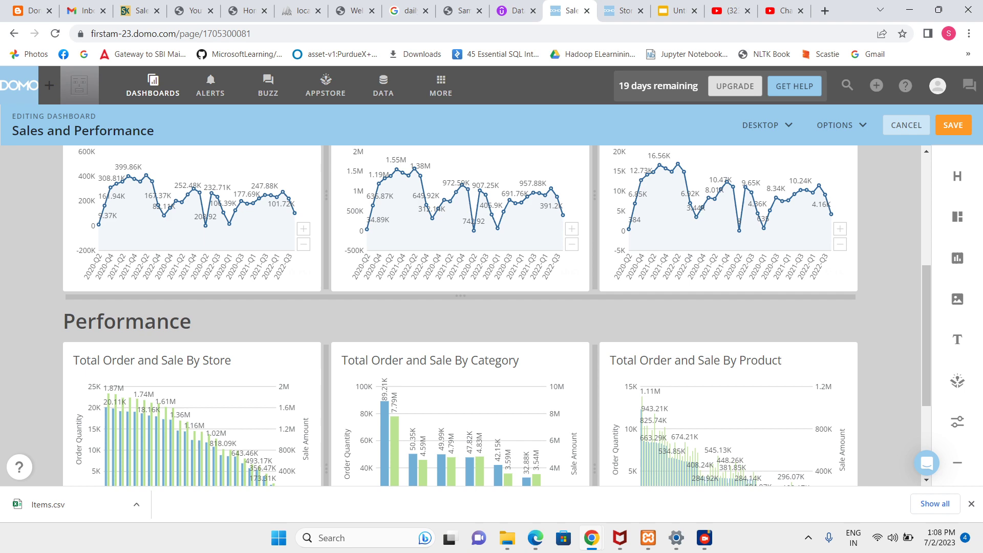
- Swap the category and store cards in the Performance row and resize the columns for a narrower category card and wider product card
scroll(461, 315, "down", 3)
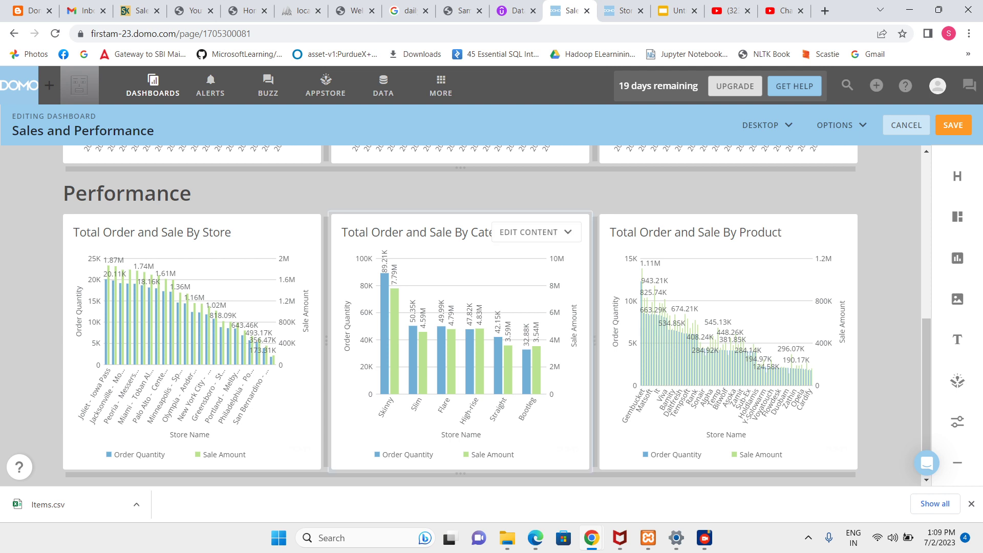
left_click_drag(461, 307, 232, 324)
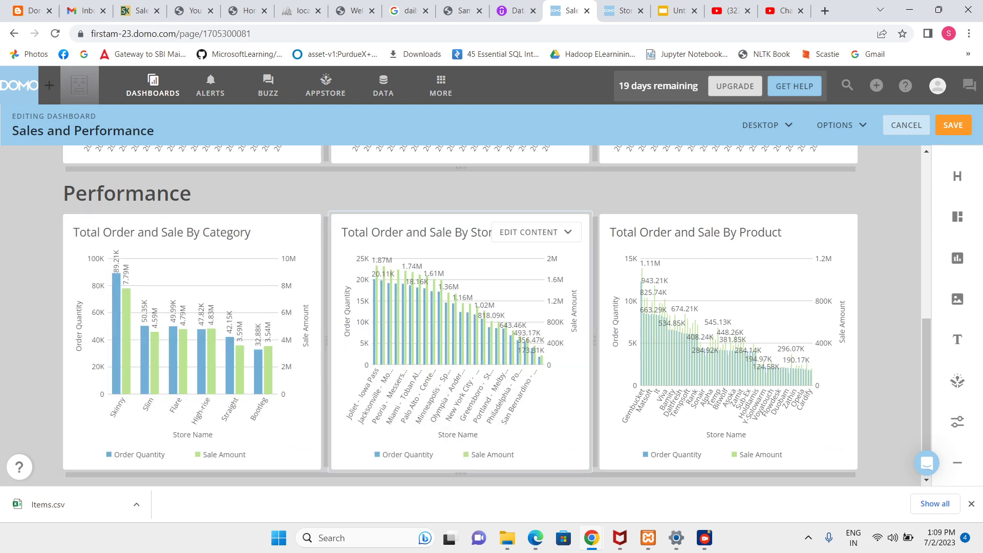
left_click_drag(326, 341, 246, 340)
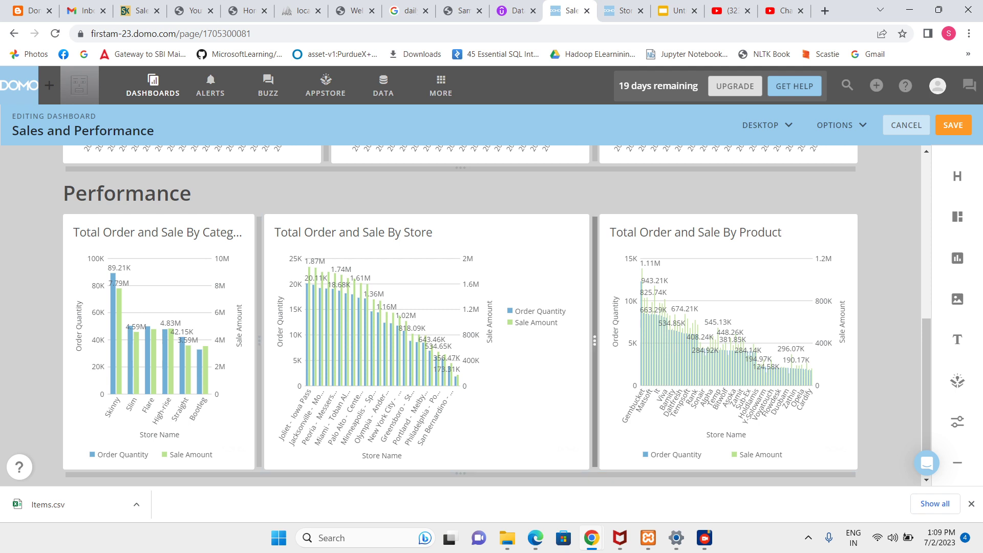
left_click_drag(594, 341, 555, 341)
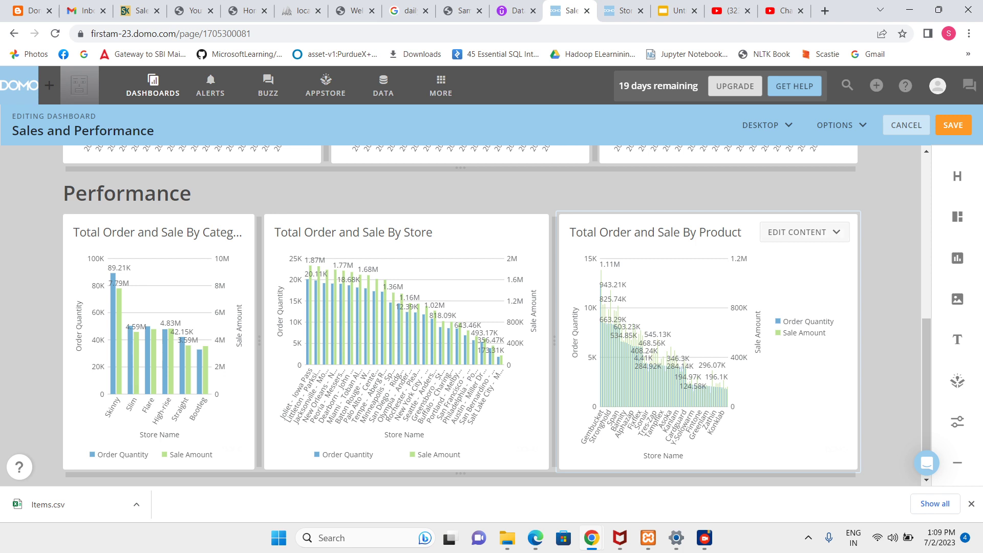
- Open the Total Order and Sale By Product card in Analyzer from the dashboard editor
left_click(804, 232)
left_click(737, 252)
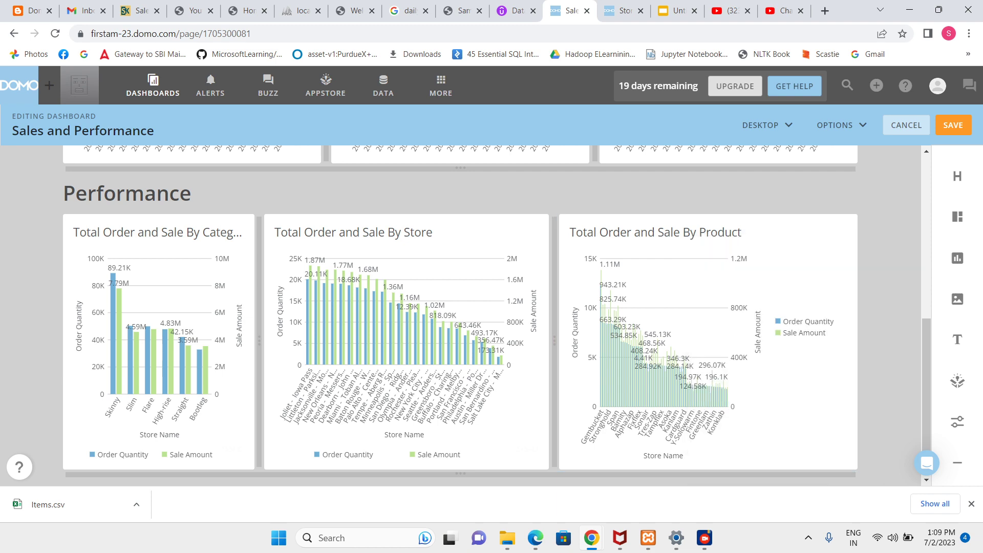
left_click(622, 324)
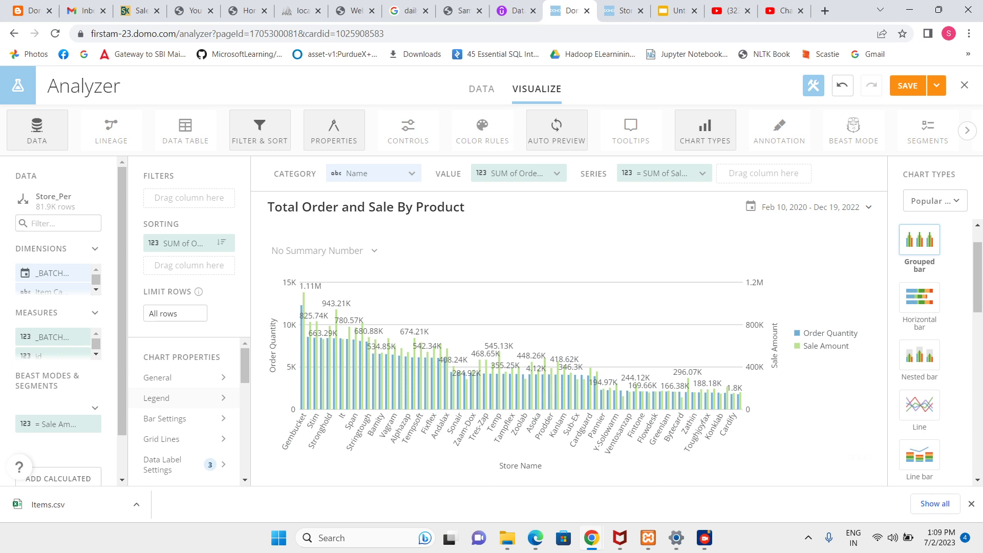
- Set the product chart's landscape view legend position to Bottom, then save and close the card
left_click(158, 398)
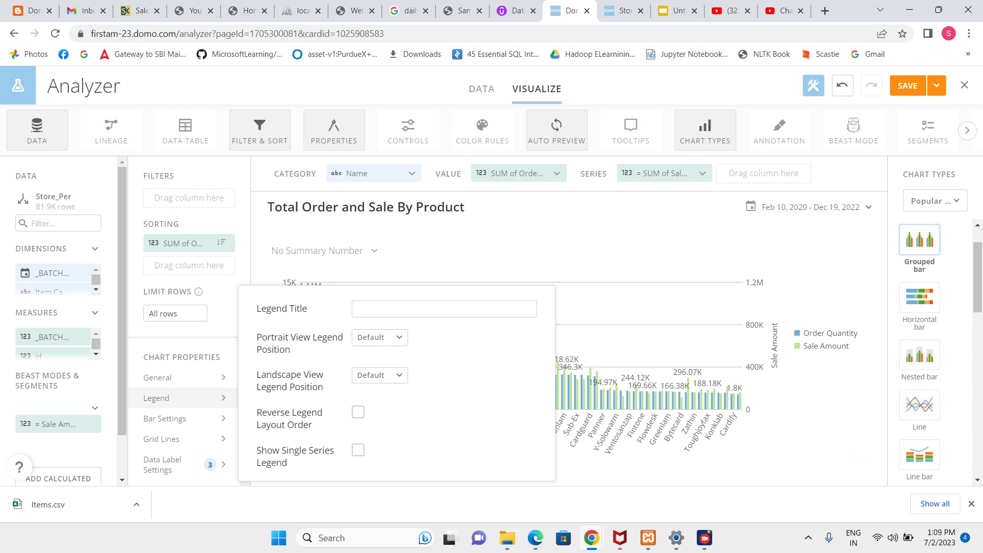
left_click(380, 375)
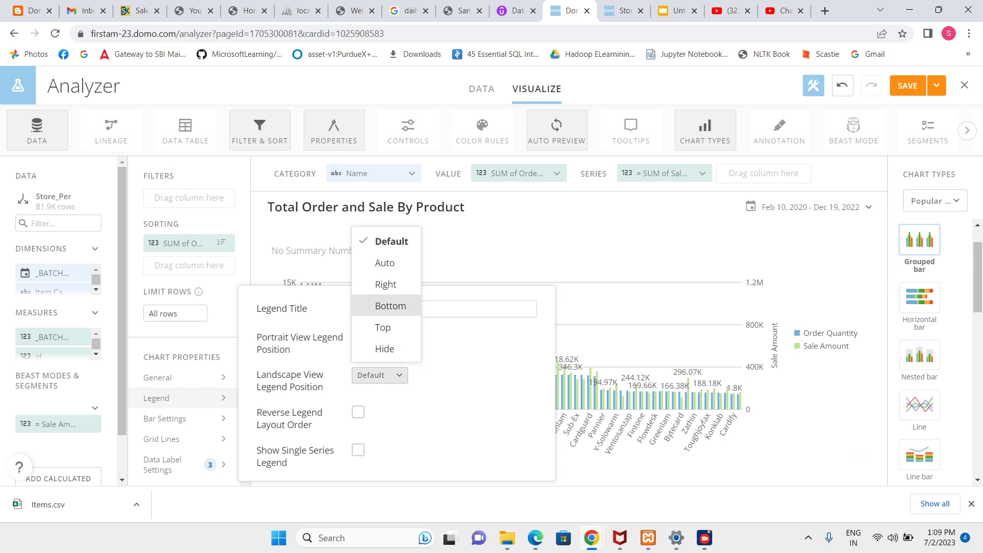
left_click(390, 306)
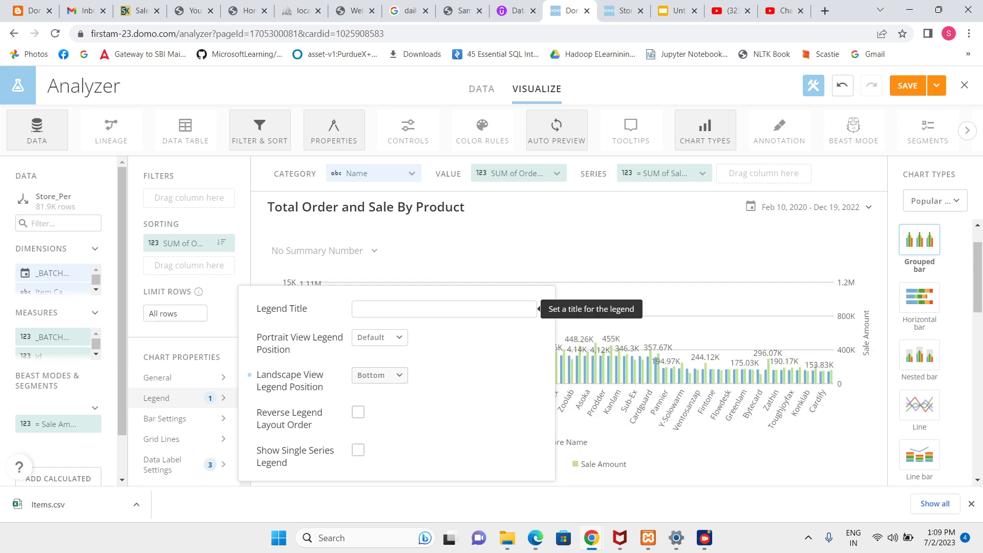
key("Escape")
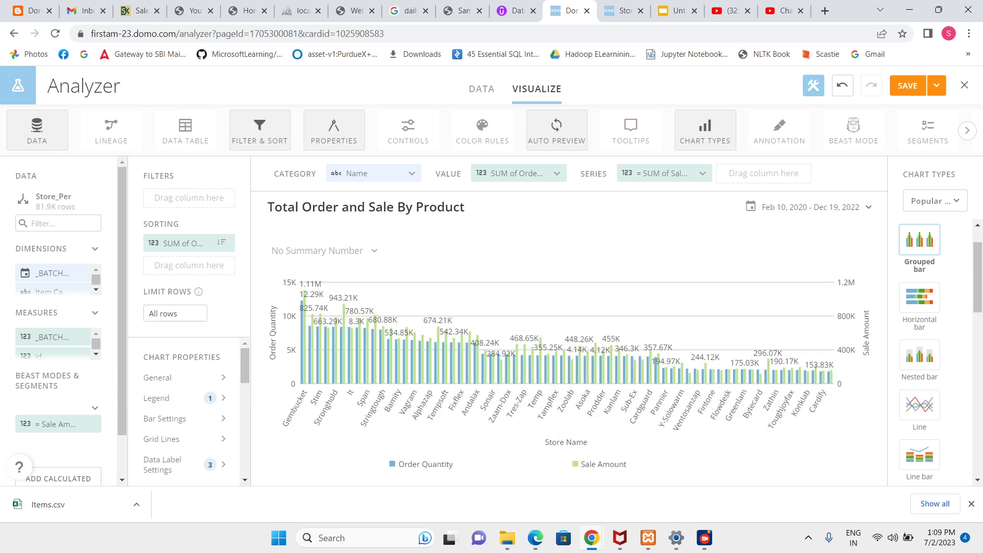
left_click(937, 86)
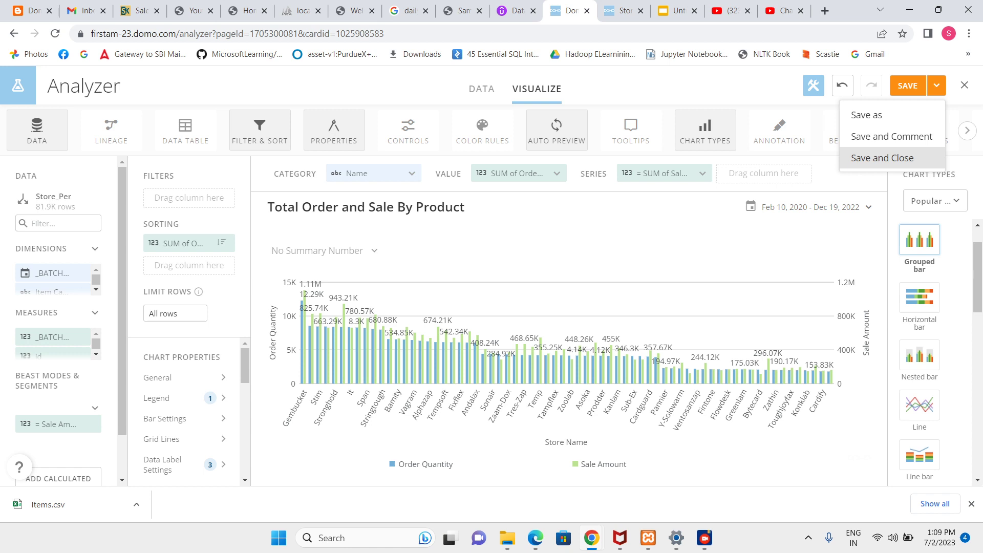
left_click(885, 157)
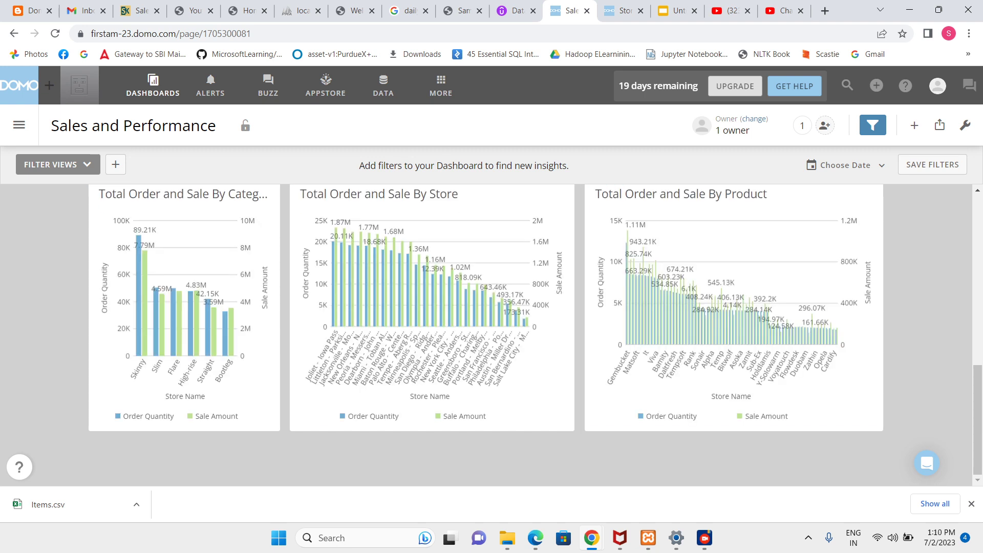
- Review the Performance row's category, store and product cards together with the Summary section above them
scroll(486, 335, "up", 1)
scroll(486, 336, "up", 1)
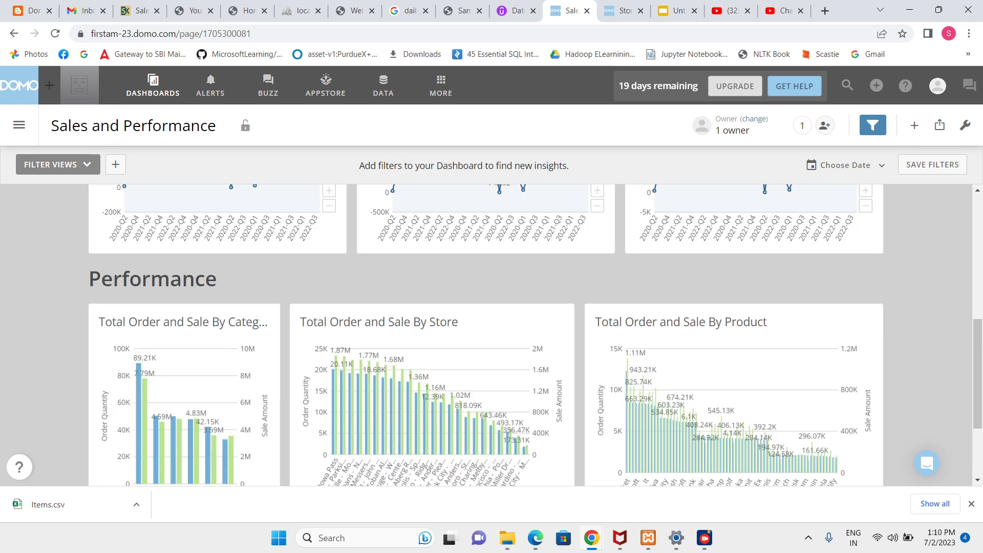
scroll(486, 335, "down", 2)
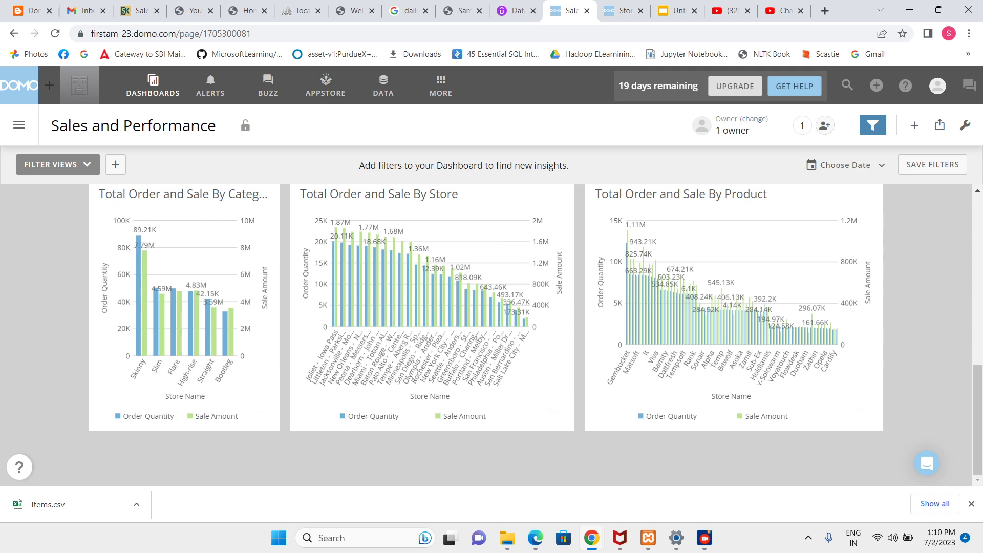
scroll(486, 335, "up", 1)
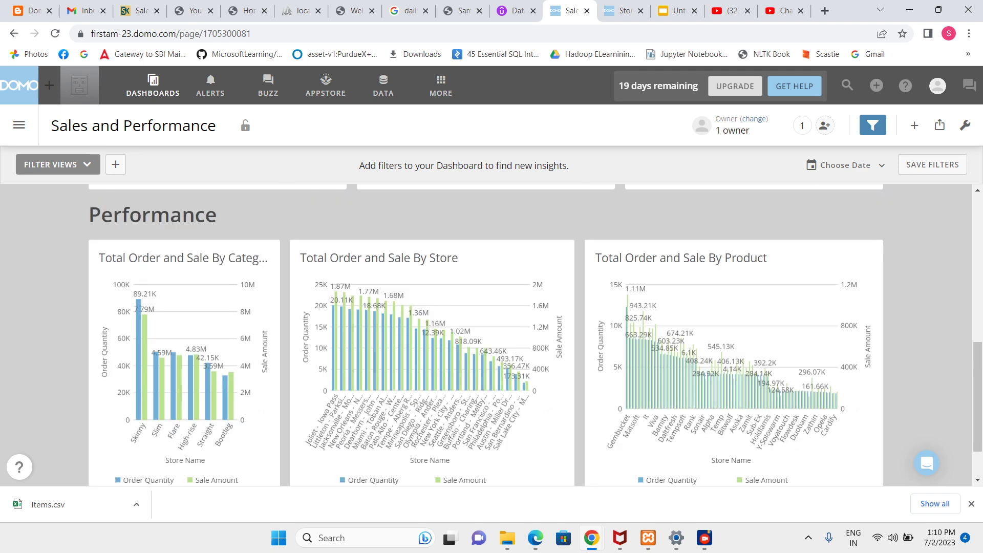
scroll(485, 335, "down", 1)
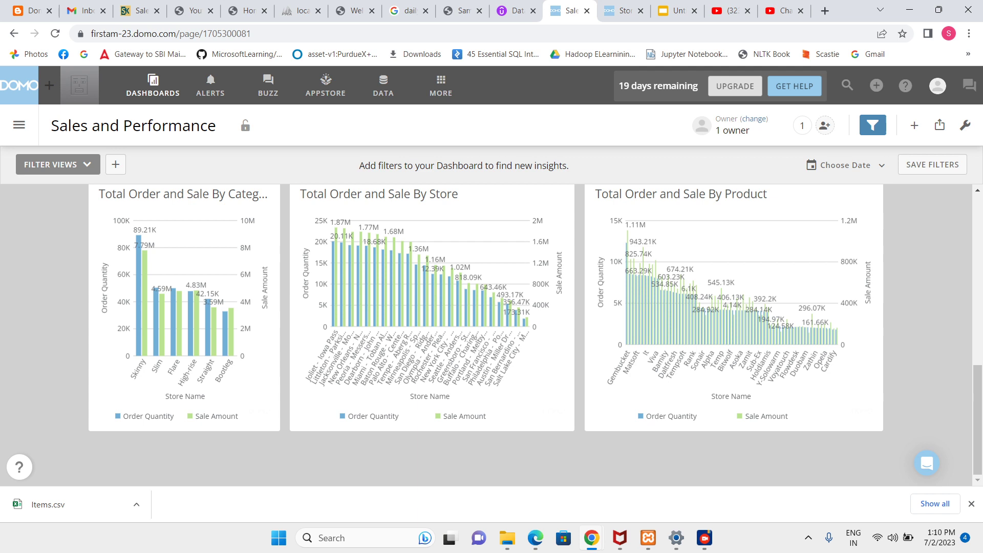
scroll(485, 335, "up", 1)
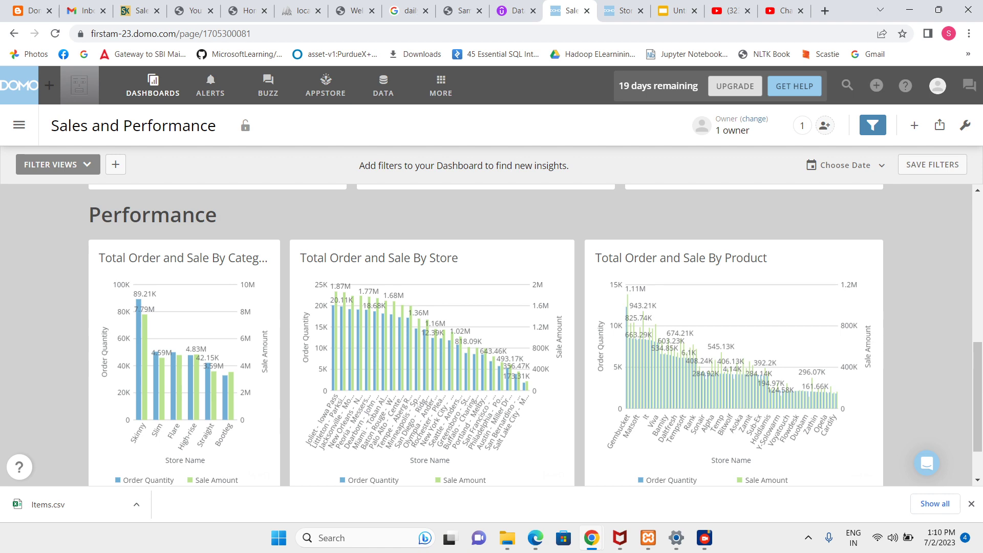
scroll(486, 335, "up", 6)
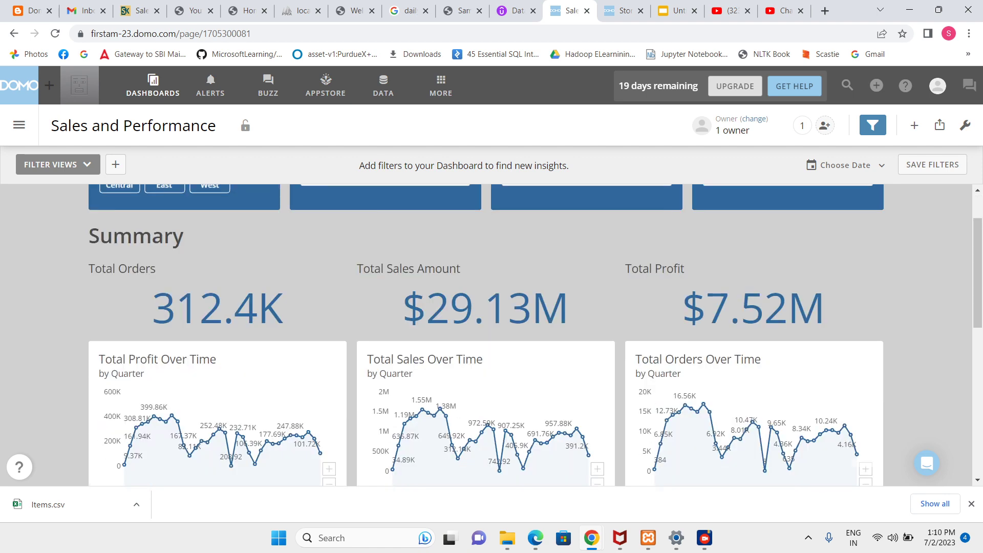
scroll(486, 335, "down", 8)
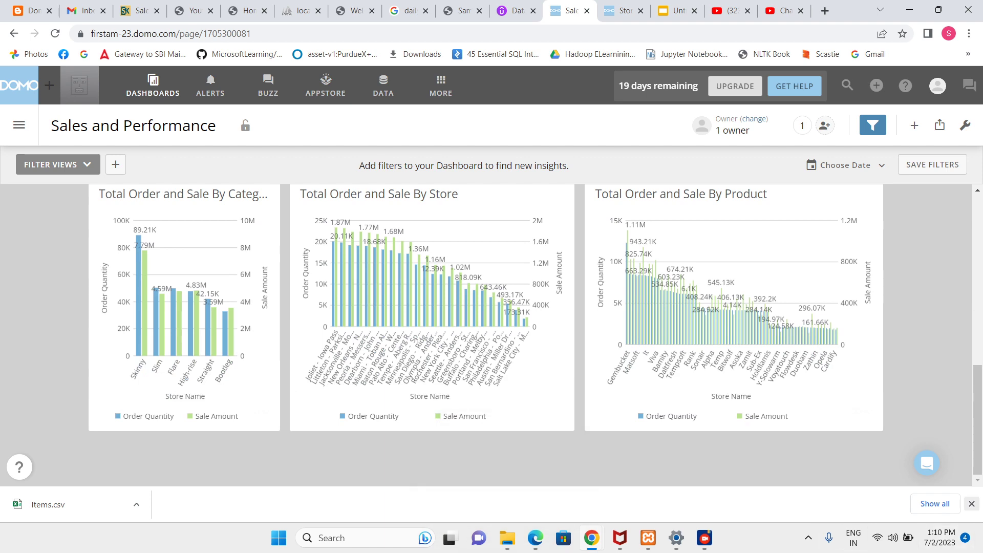
- Dismiss the browser's downloads bar and look over the whole dashboard from the filter cards to the Performance section
left_click(972, 504)
scroll(486, 336, "up", 8)
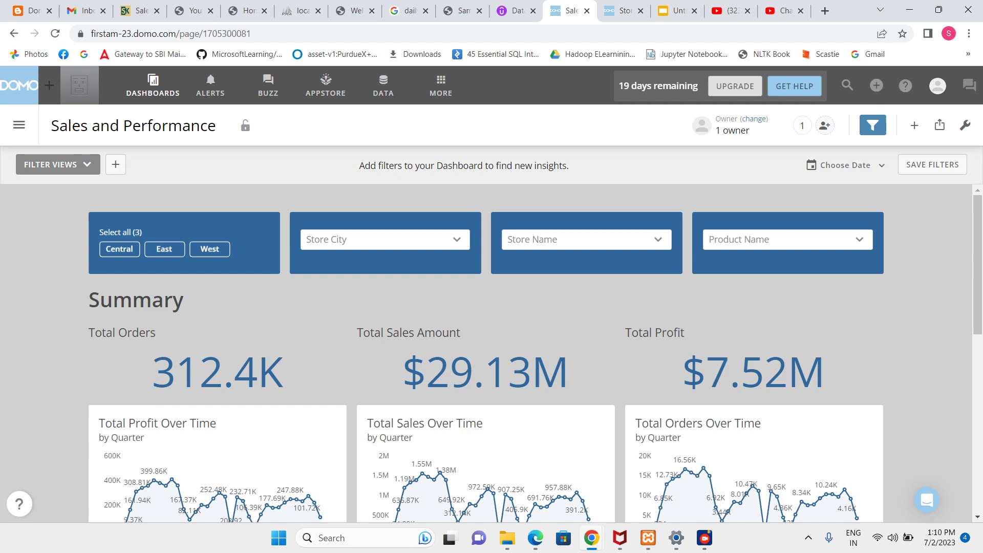
scroll(486, 335, "down", 6)
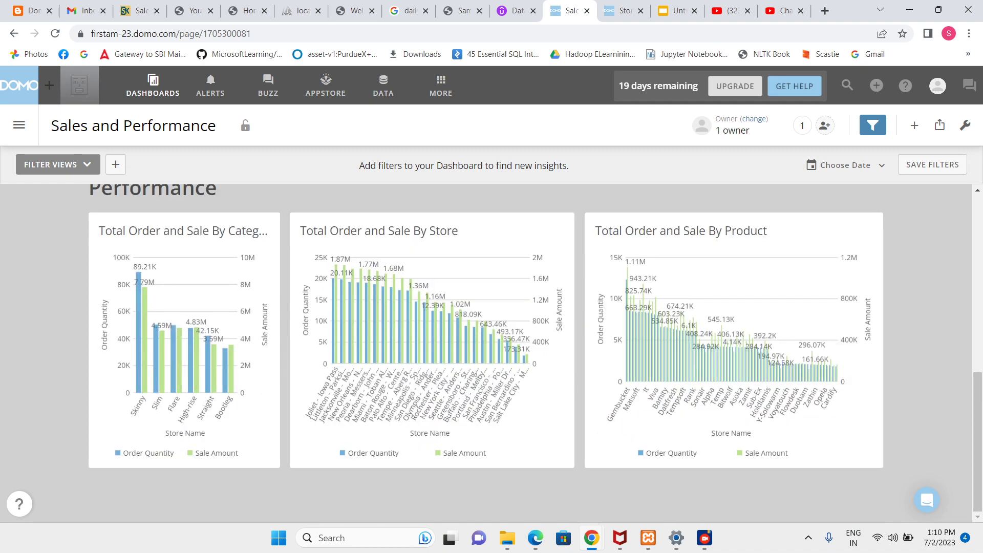
scroll(486, 336, "up", 6)
scroll(486, 335, "down", 6)
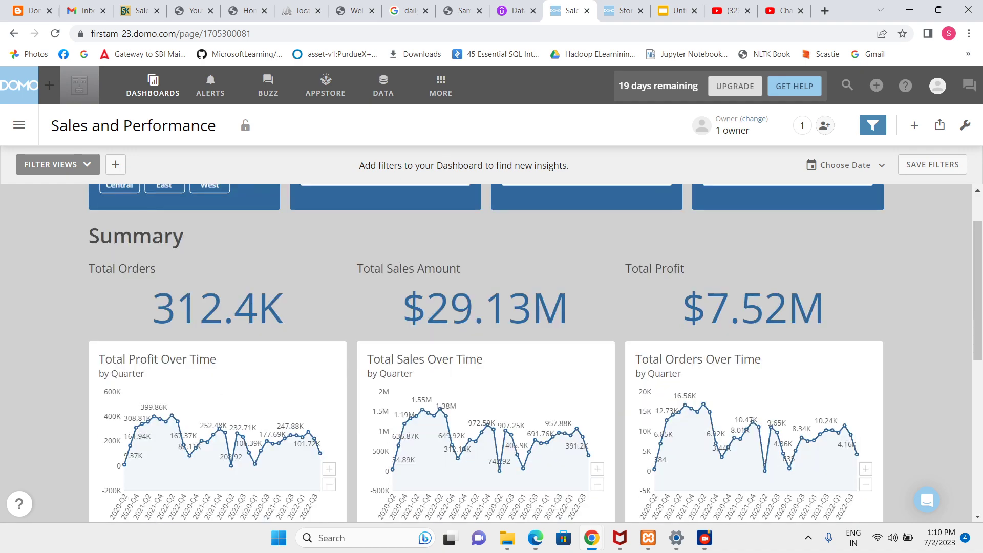
scroll(486, 335, "up", 6)
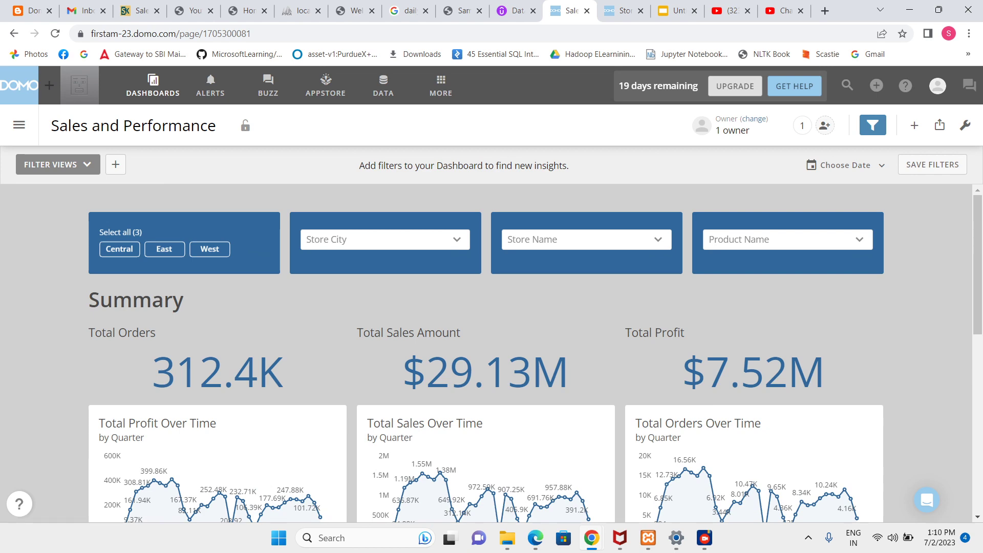